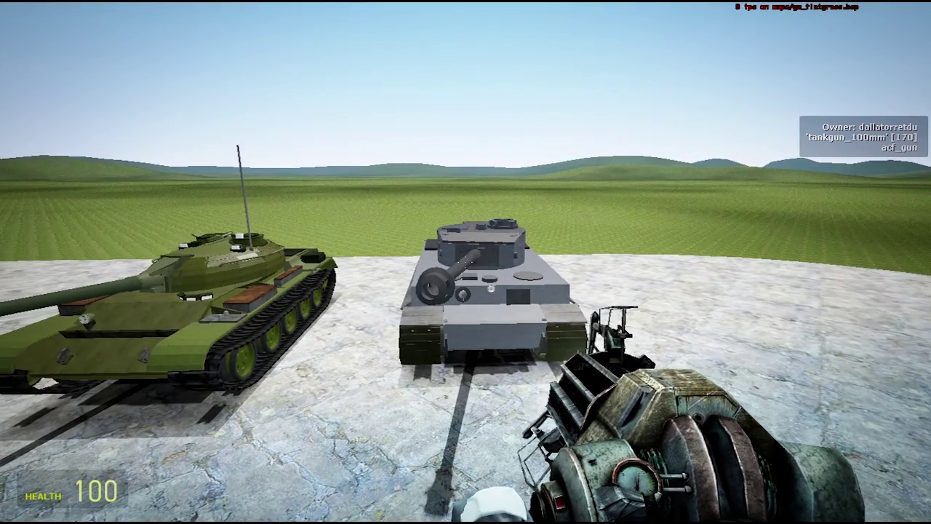
key("s")
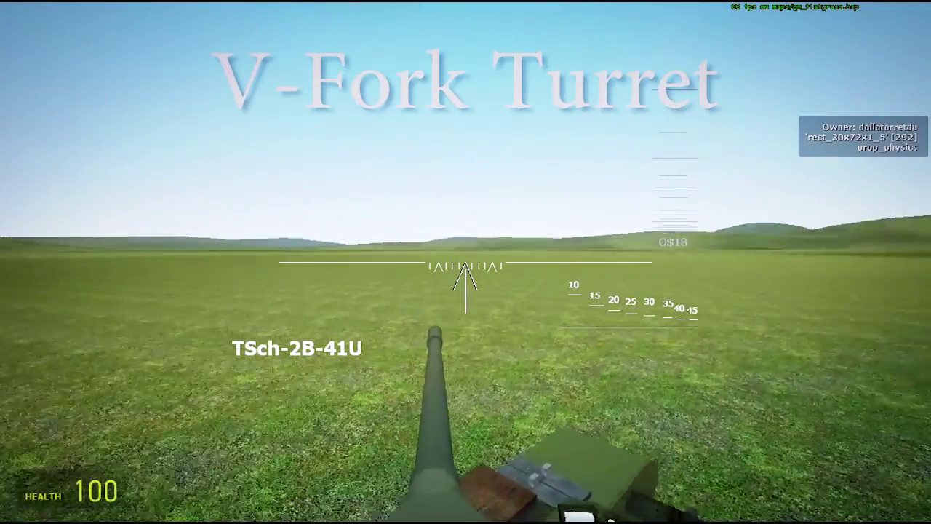
key("d")
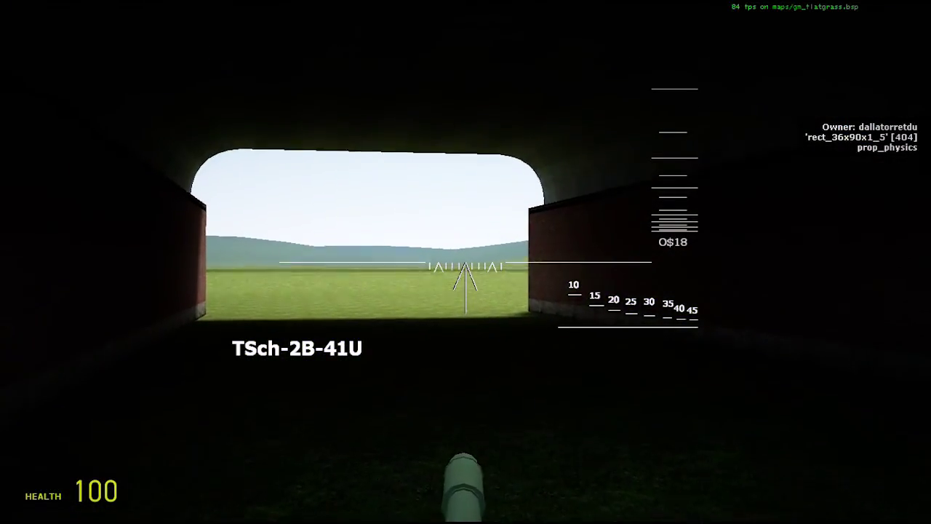
key("z")
left_click(466, 261)
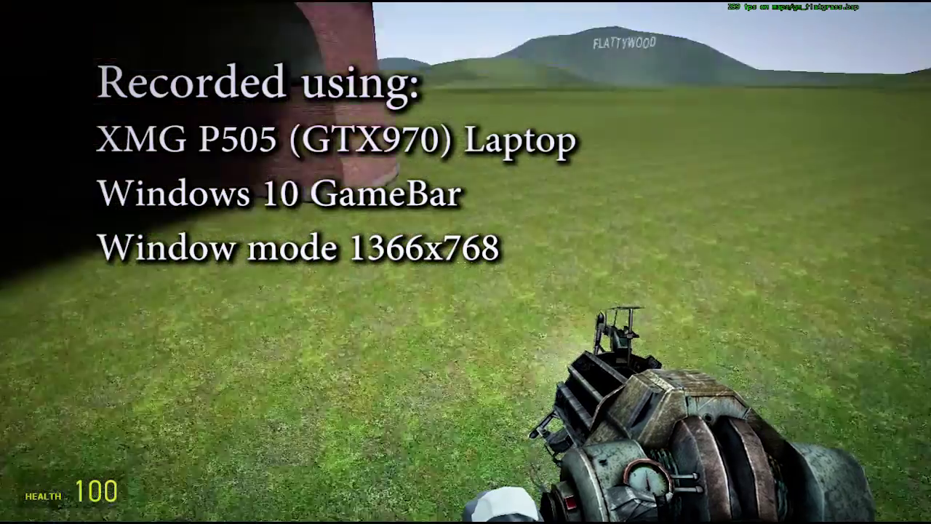
key("w")
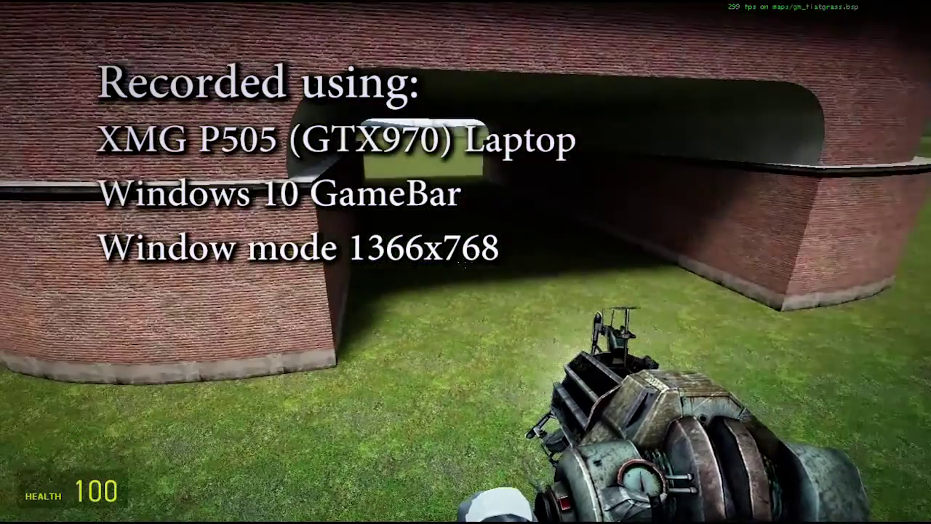
key("w")
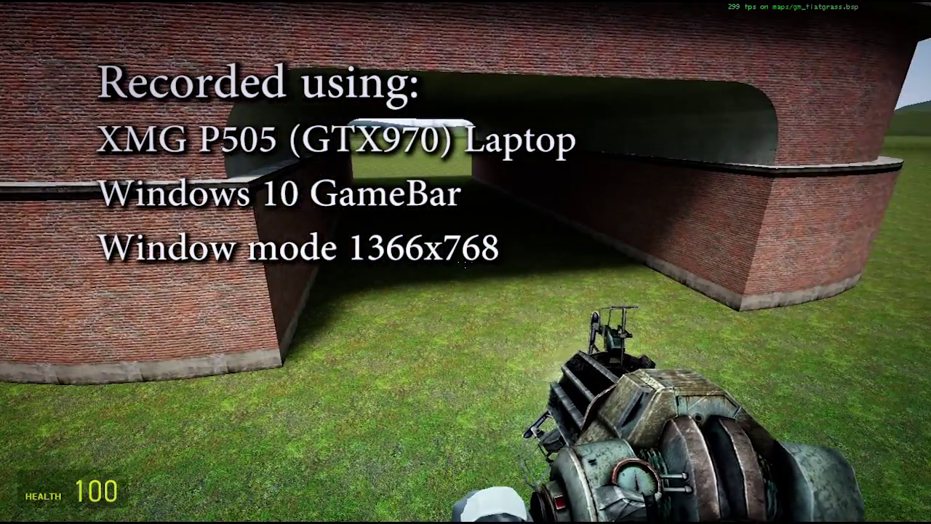
key("w")
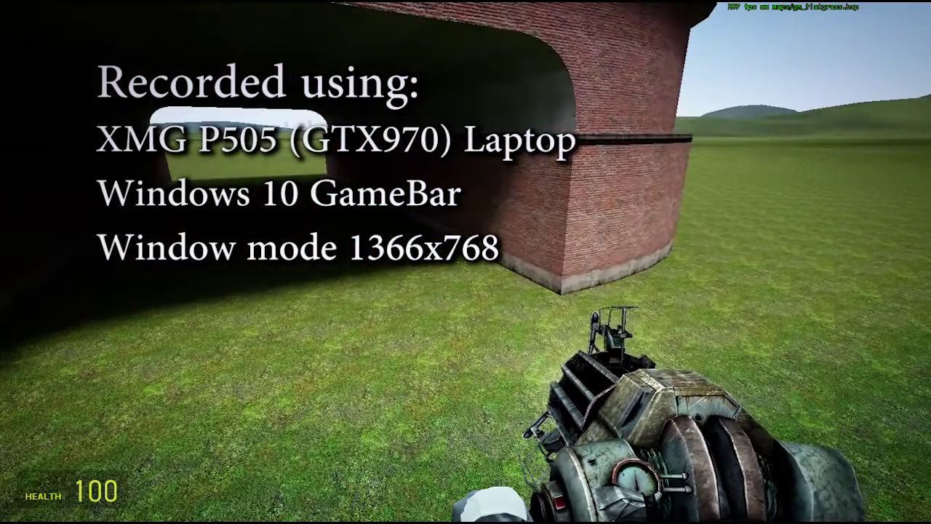
key("w")
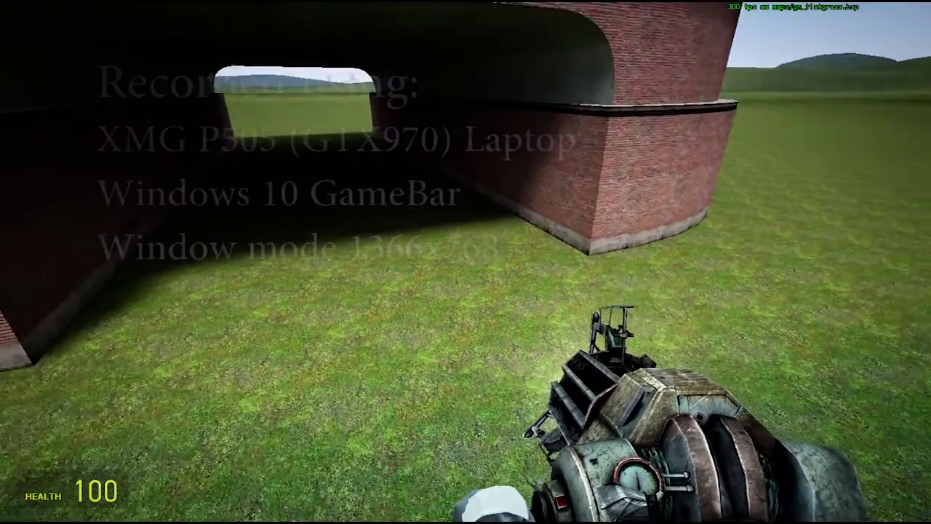
- Spawn a 36x72x3 plate from the SProps plates on the grass in front of the brick arch
key("q")
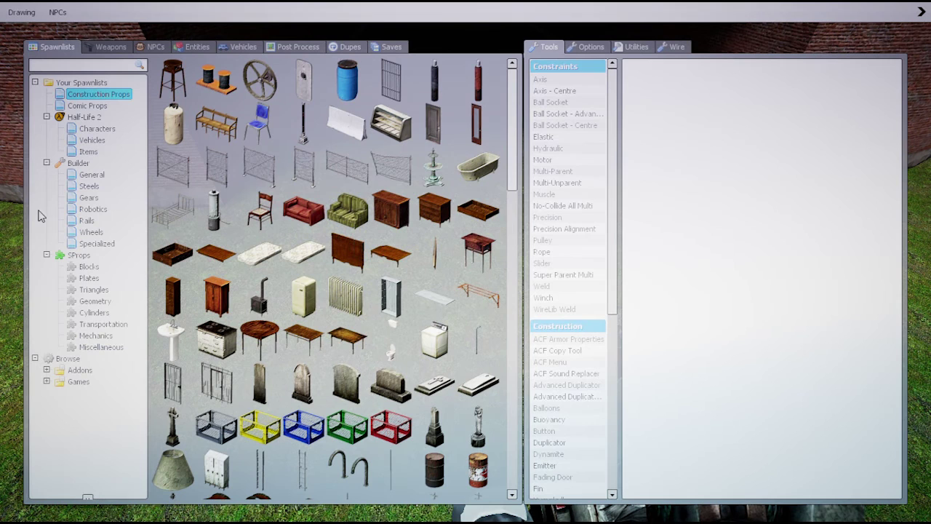
left_click(99, 289)
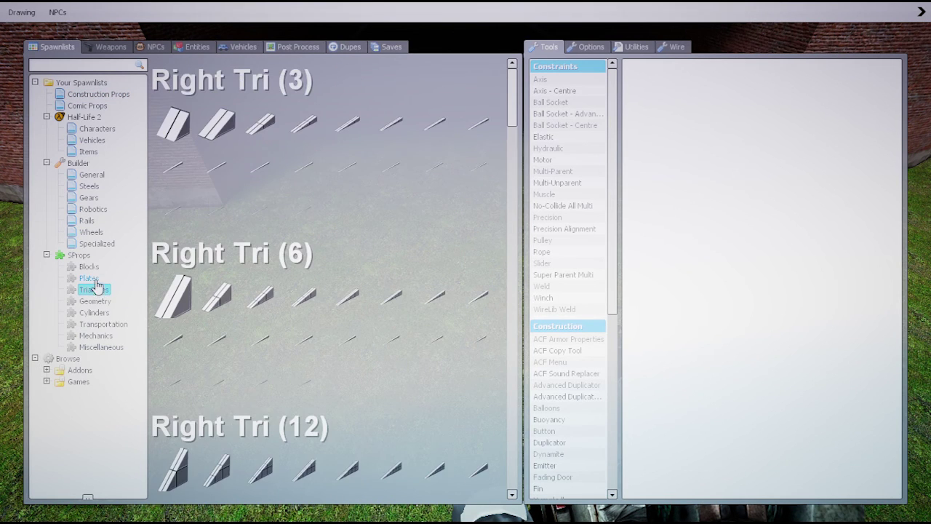
left_click(97, 277)
scroll(256, 282, "down", 1)
scroll(256, 283, "down", 10)
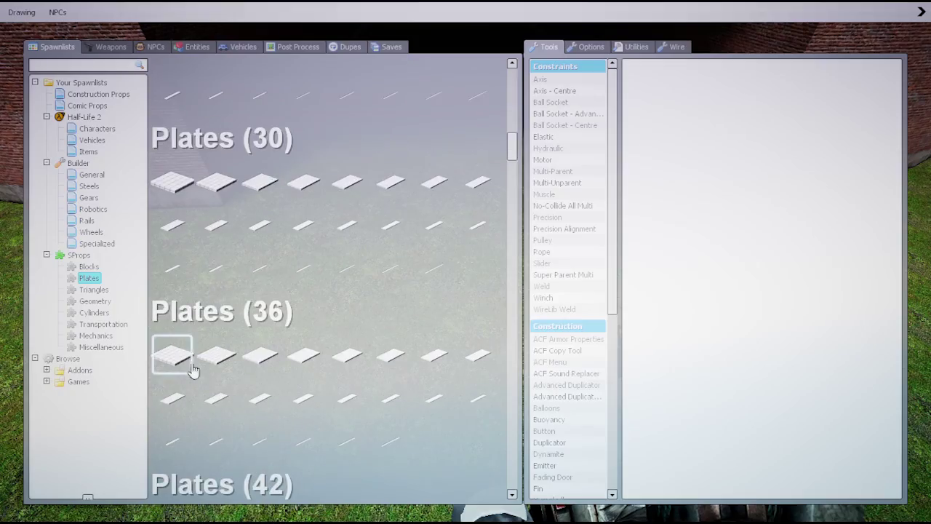
left_click(426, 358)
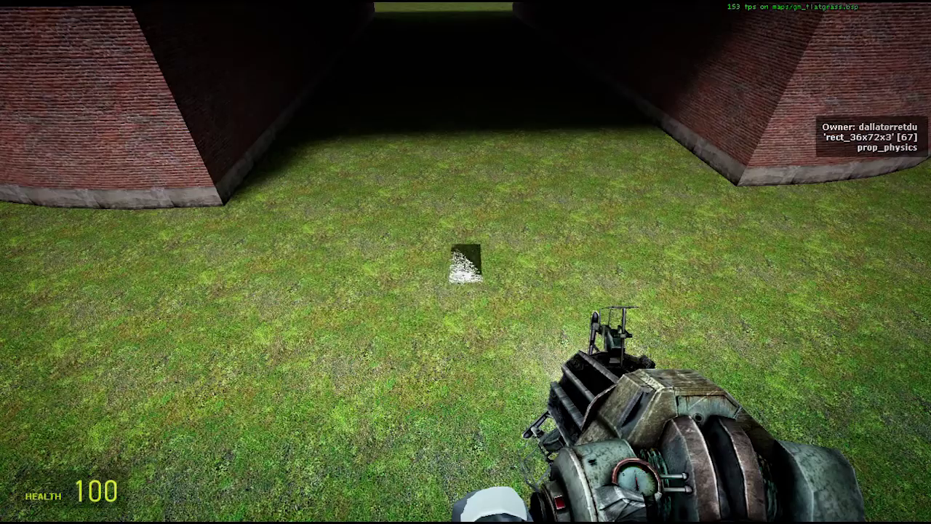
- Spawn a 66x108x3 SProps plate as the base and freeze it level just above the open grass
key("q")
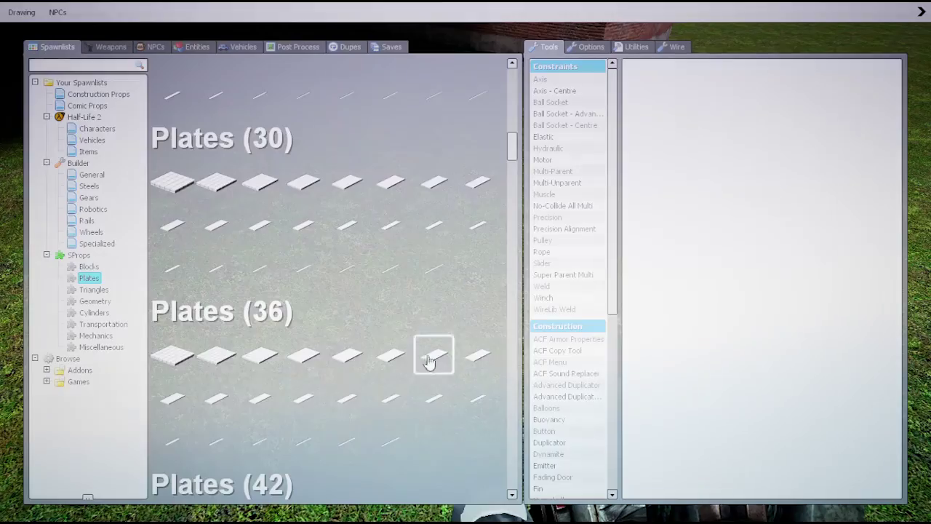
scroll(429, 325, "down", 11)
scroll(409, 371, "down", 2)
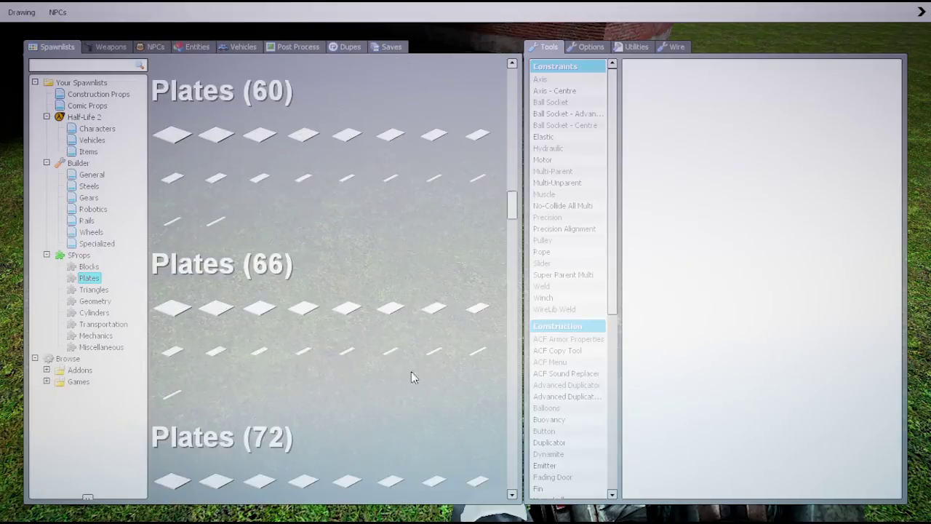
left_click(434, 308)
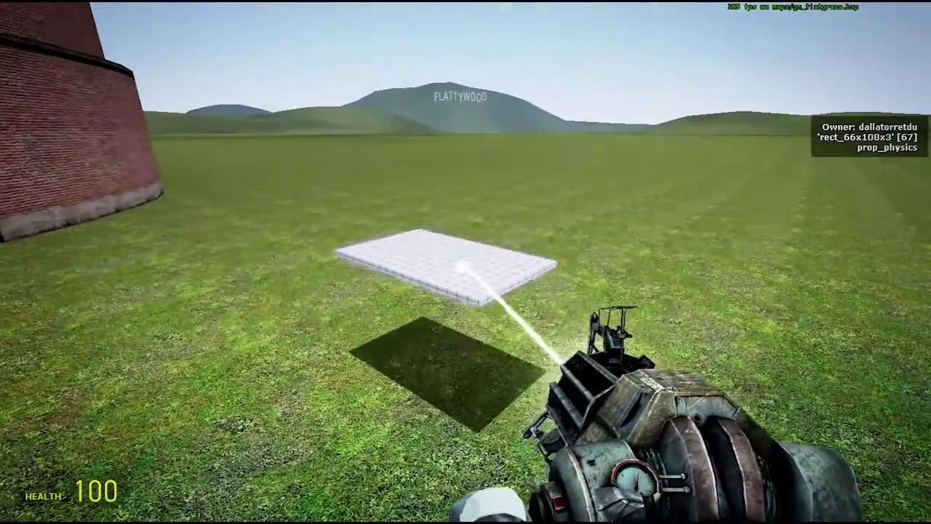
key("e")
right_click(466, 262)
key("w")
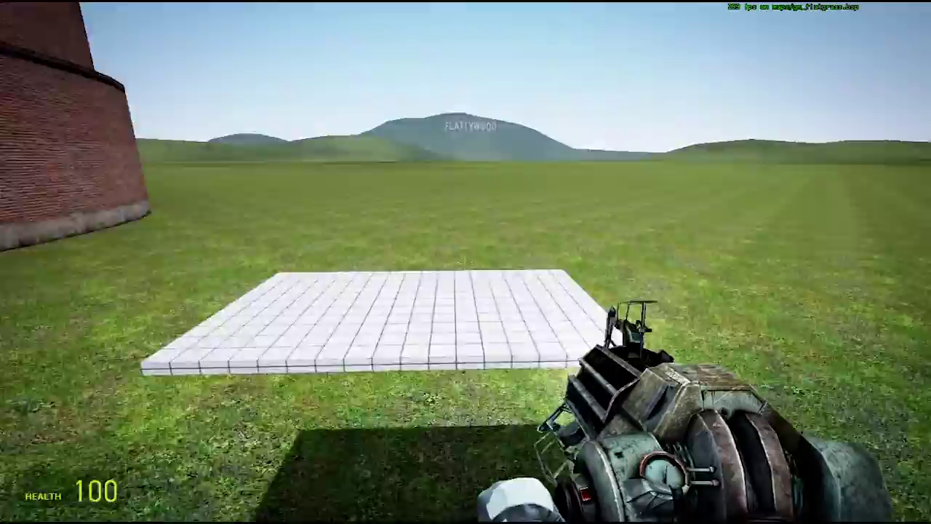
key("s")
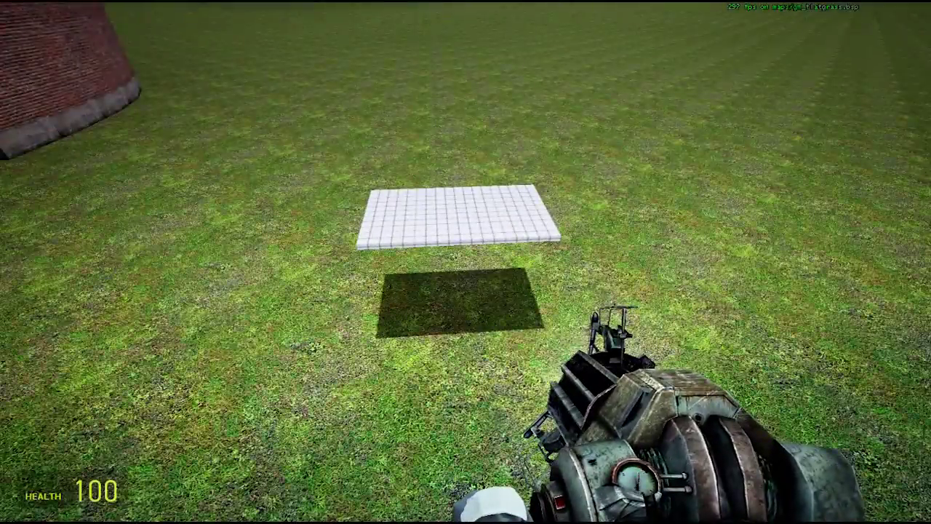
key("w")
key("s")
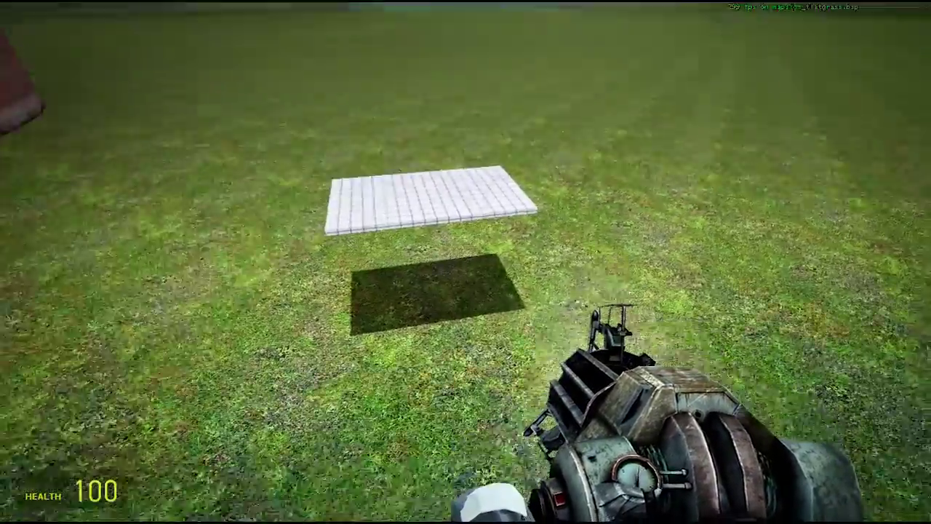
- Spawn a 36x36x3 SProps plate and place it by the rear edge of the base plate
key("q")
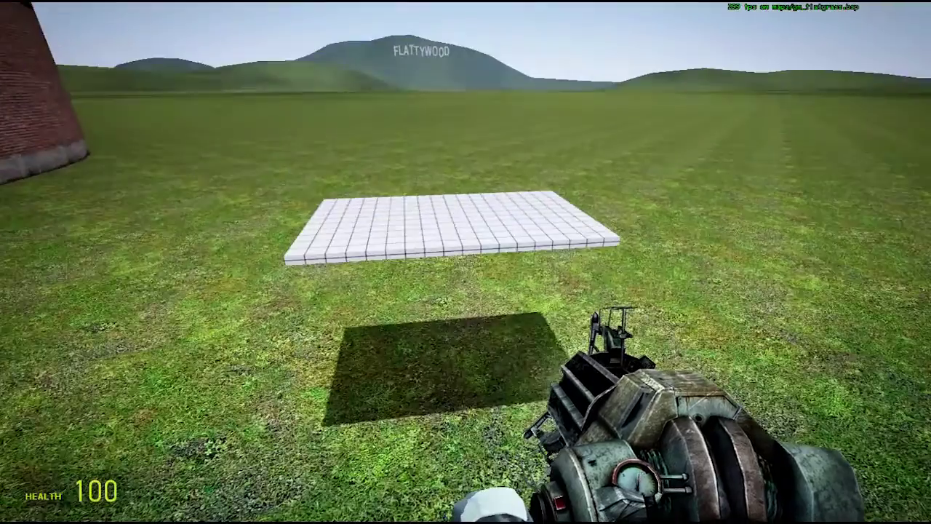
key("q")
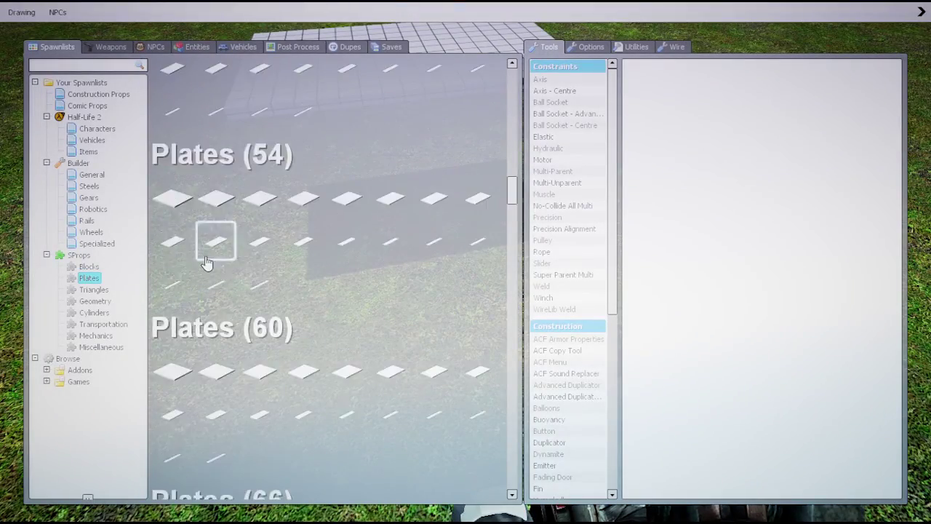
left_click(166, 80)
left_click_drag(466, 261, 466, 262)
- Join the 36x36x3 plate to the 66x108x3 base plate with an Axis - Centre constraint
key("q")
scroll(571, 451, "down", 5)
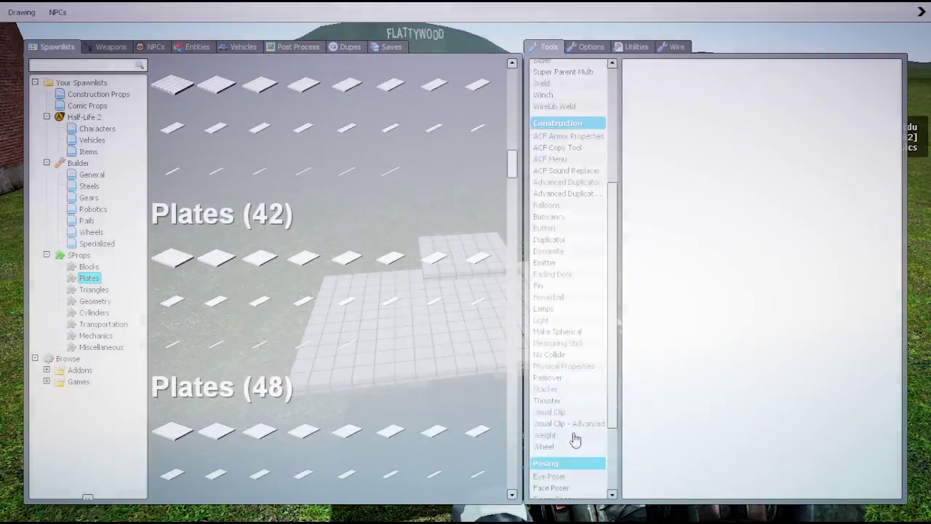
scroll(574, 438, "up", 6)
left_click(557, 90)
left_click(466, 262)
left_click(466, 262)
- Spawn a 75mm cannon with the ACF Menu tool and freeze it in position over the plates
key("q")
scroll(560, 233, "down", 4)
left_click(554, 226)
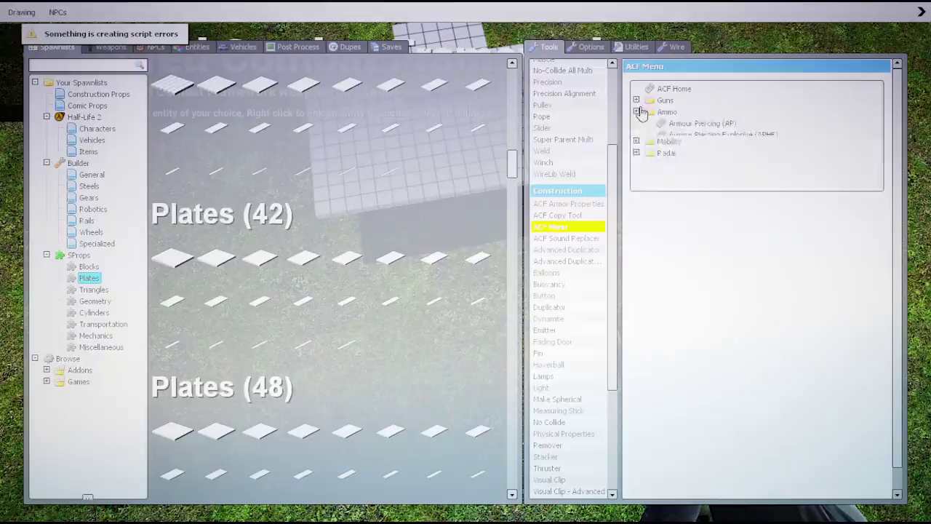
scroll(676, 167, "down", 2)
left_click(715, 148)
left_click(713, 136)
key("q")
left_click(466, 262)
left_click_drag(466, 262, 466, 262)
right_click(466, 262)
- Link the 75mm cannon into the plate assembly with further Axis - Centre constraints
key("q")
scroll(576, 219, "up", 4)
left_click(576, 92)
left_click(465, 261)
left_click(466, 262)
key("q")
left_click(580, 89)
left_click(466, 262)
left_click(465, 262)
- Set the 36x36x3 plate's weight to 5240 and level it behind the base plate, with the cannon raised above
key("q")
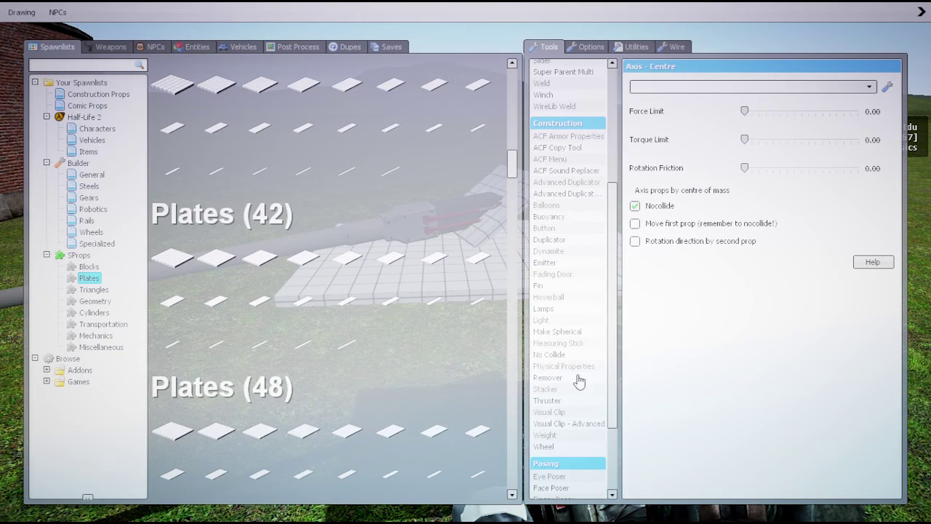
left_click(566, 436)
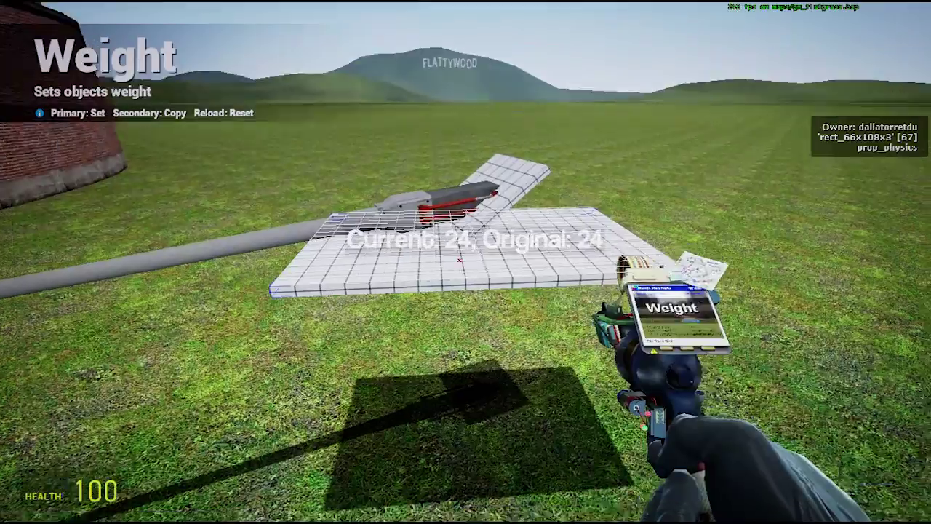
left_click(465, 262)
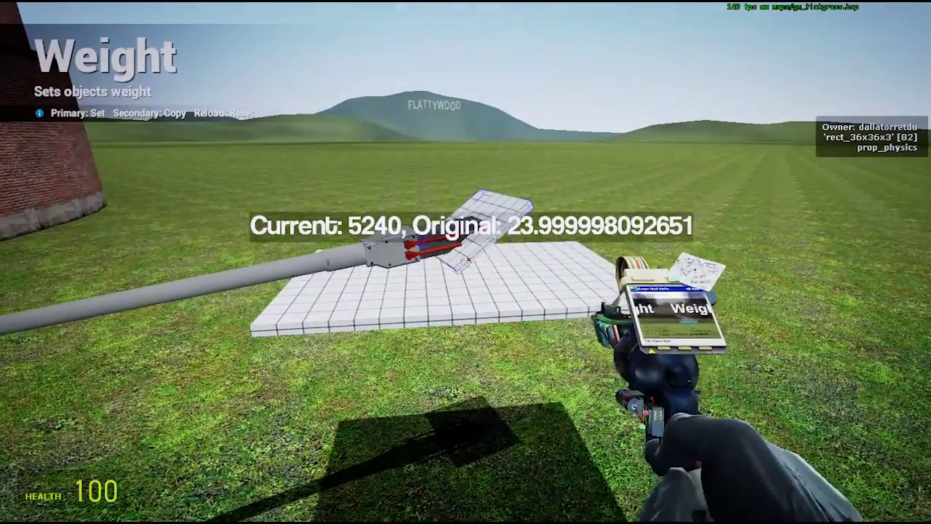
key("1")
left_click(466, 262)
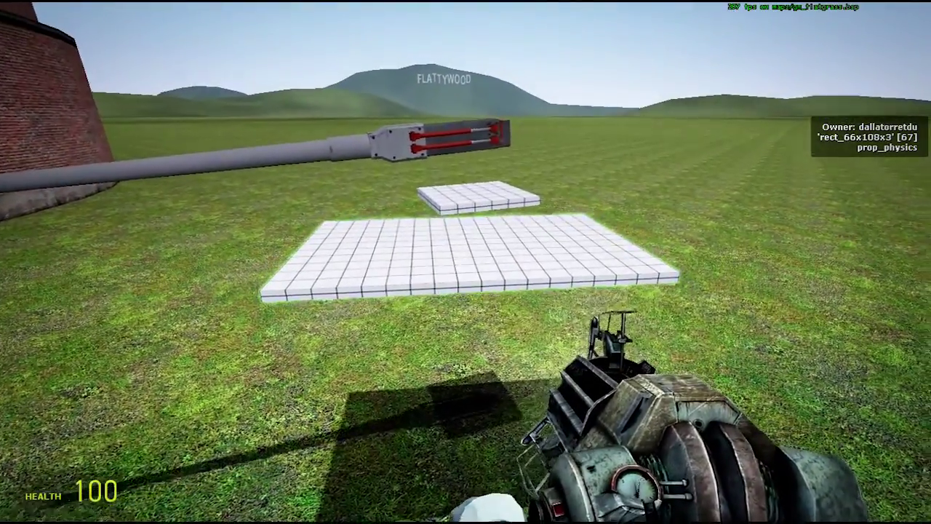
key("w")
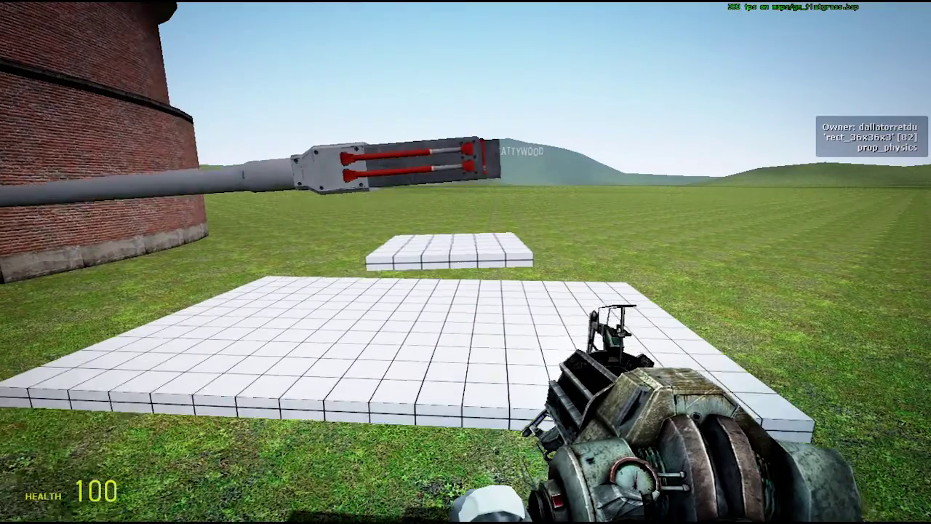
- Check the weights of the 36x36x3 plate and the 75mm cannon with the Weight tool
key("q")
left_click(568, 439)
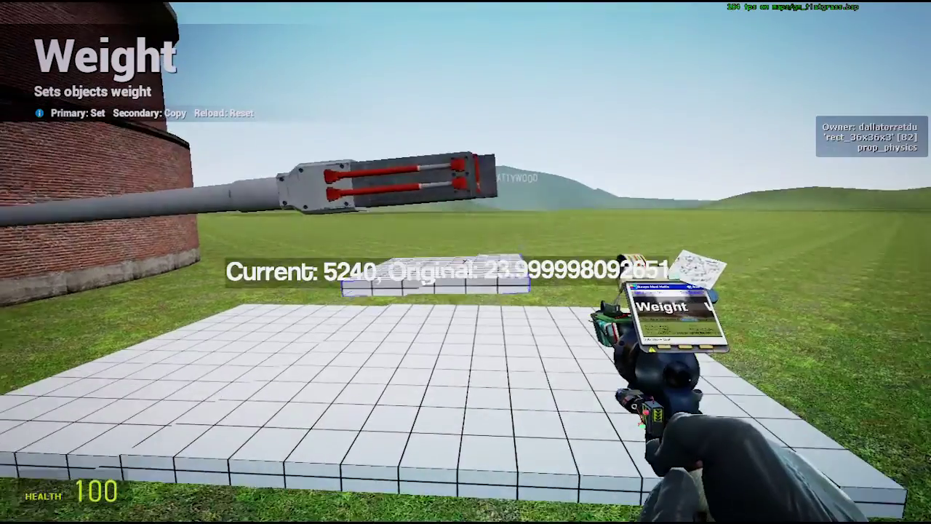
key("1")
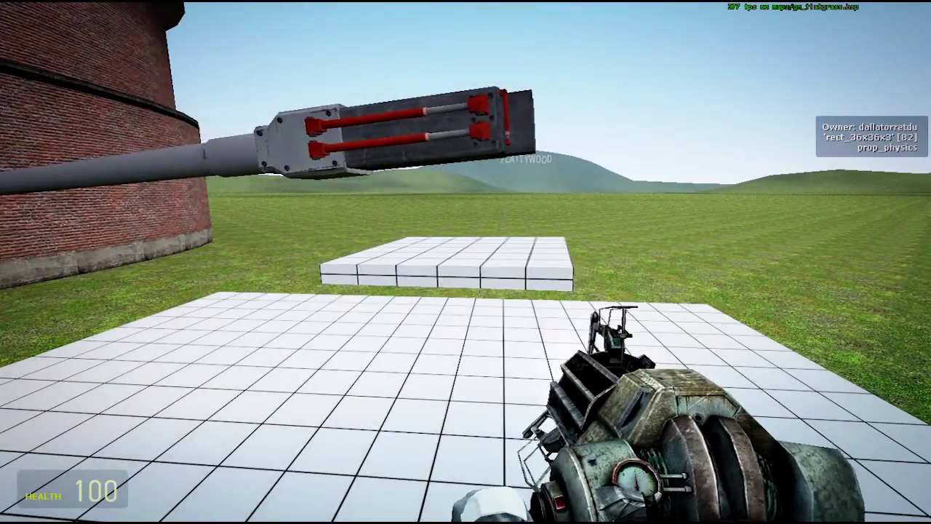
key("q")
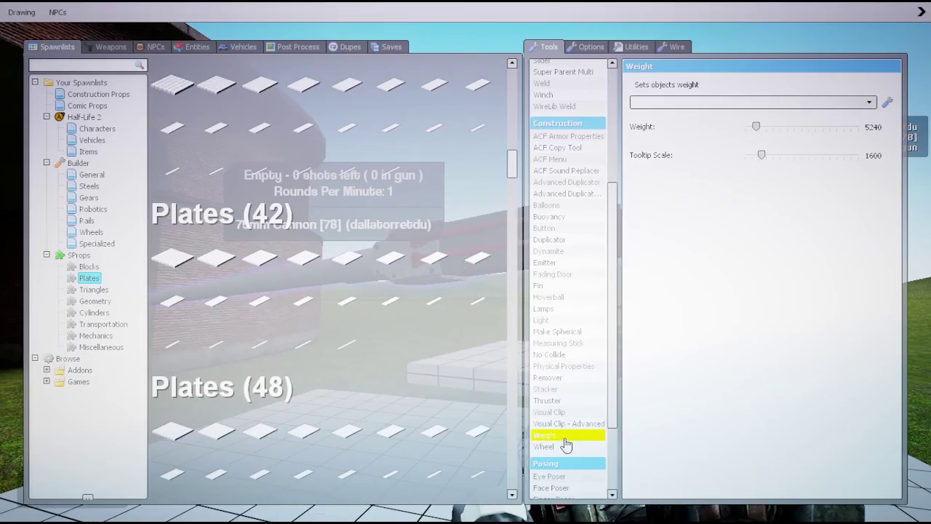
left_click(566, 437)
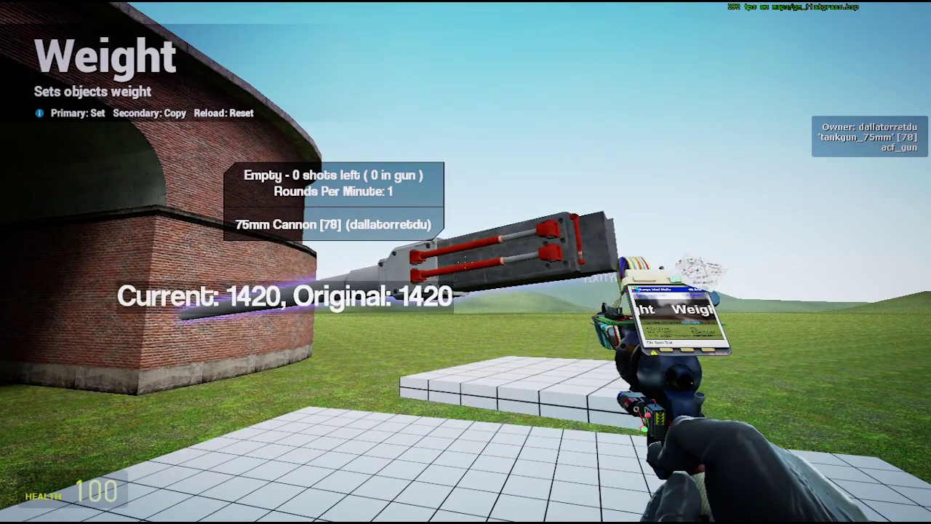
key("1")
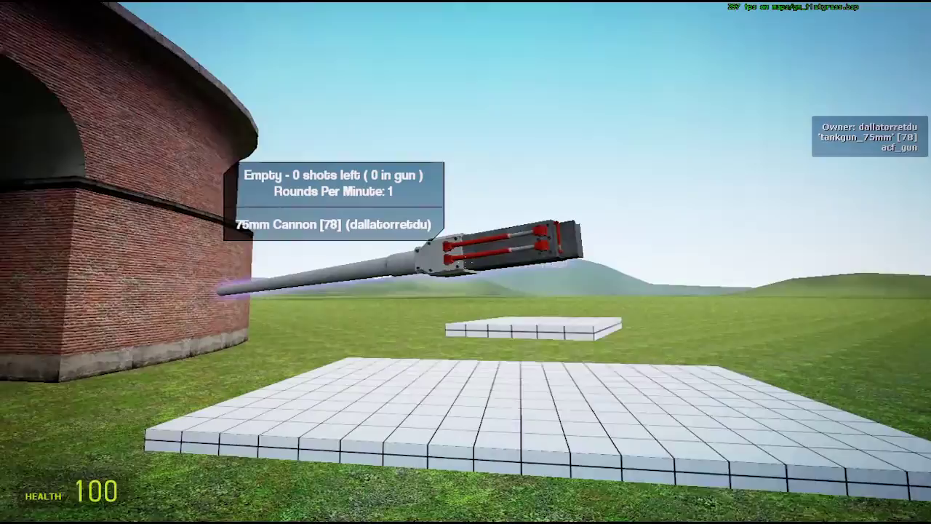
- Swing the linked 75mm cannon with the Physics Gun to test how the Axis - Centre assembly moves
left_click(465, 262)
key("a")
left_click(465, 262)
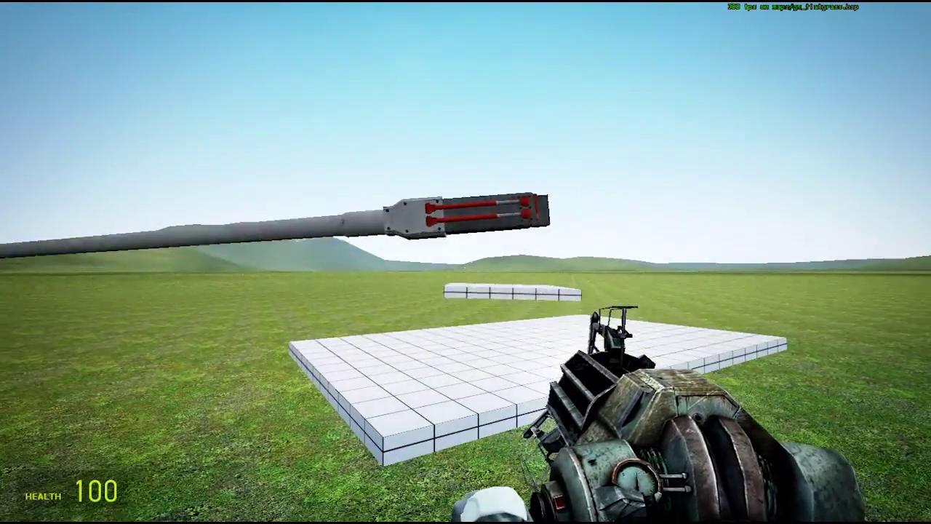
key("w")
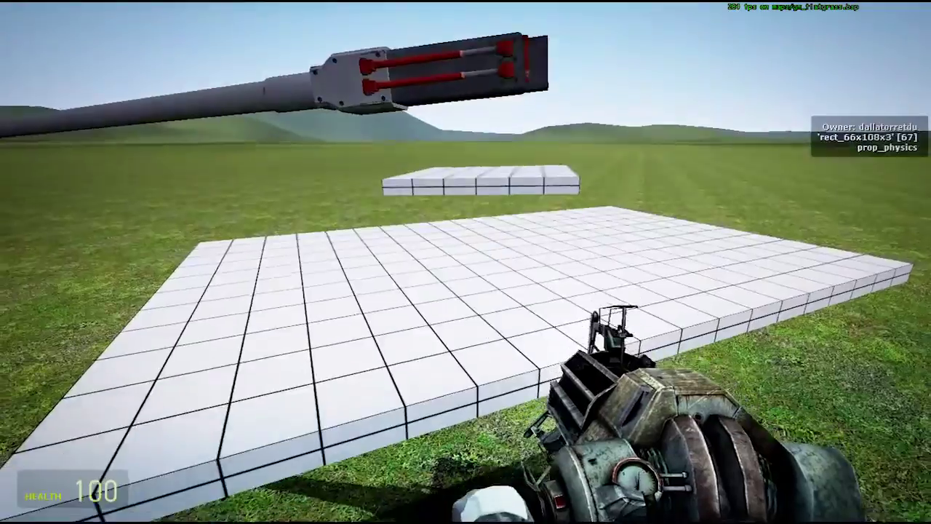
left_click(466, 262)
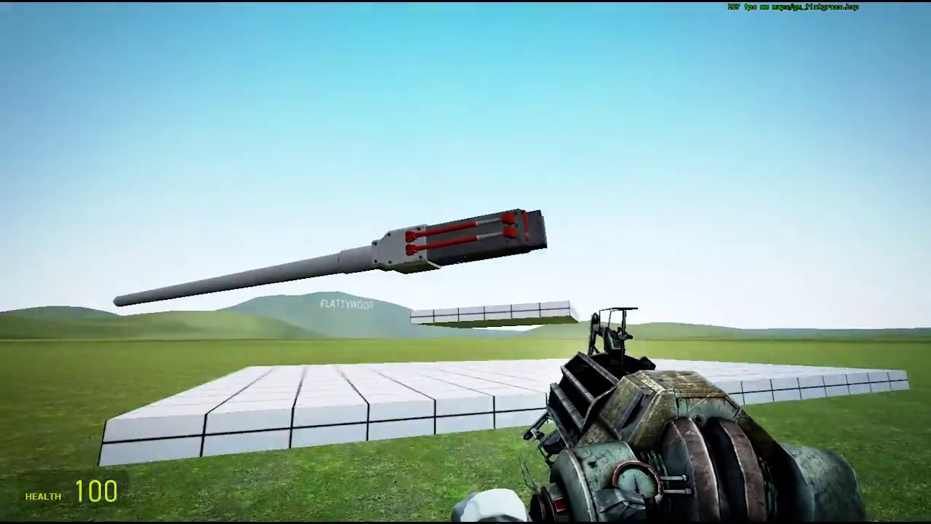
left_click(465, 262)
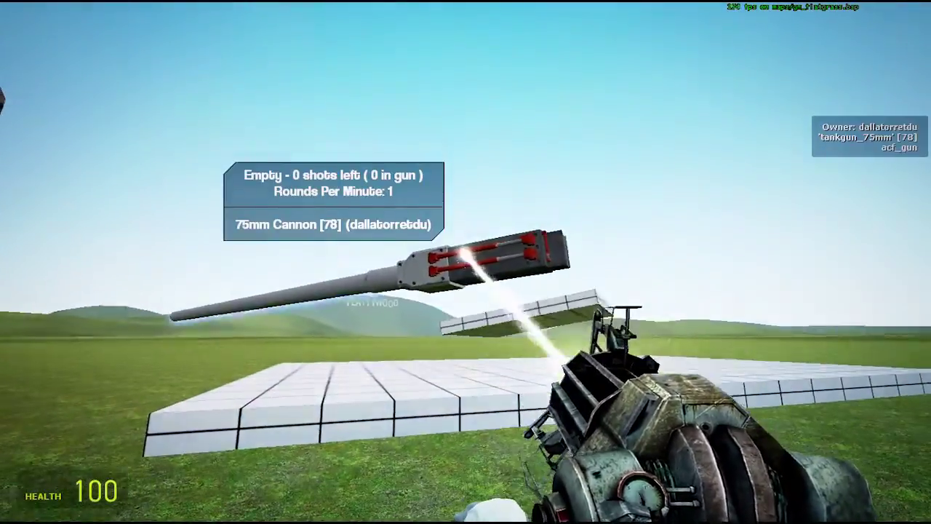
key("a")
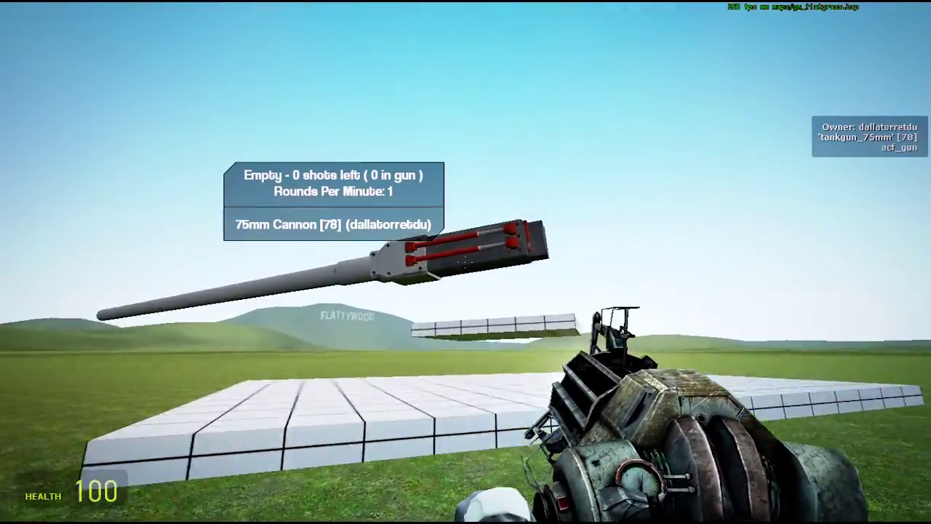
- Undo the Axis - Centre constraints, the 75mm cannon and the smaller rear plate, keeping only the base plate
key("w")
key("s")
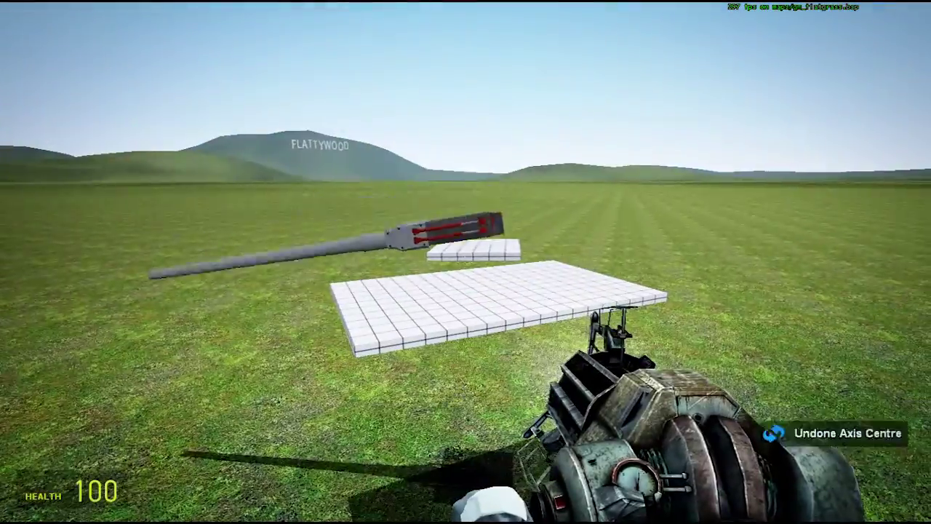
key("z")
key("z")
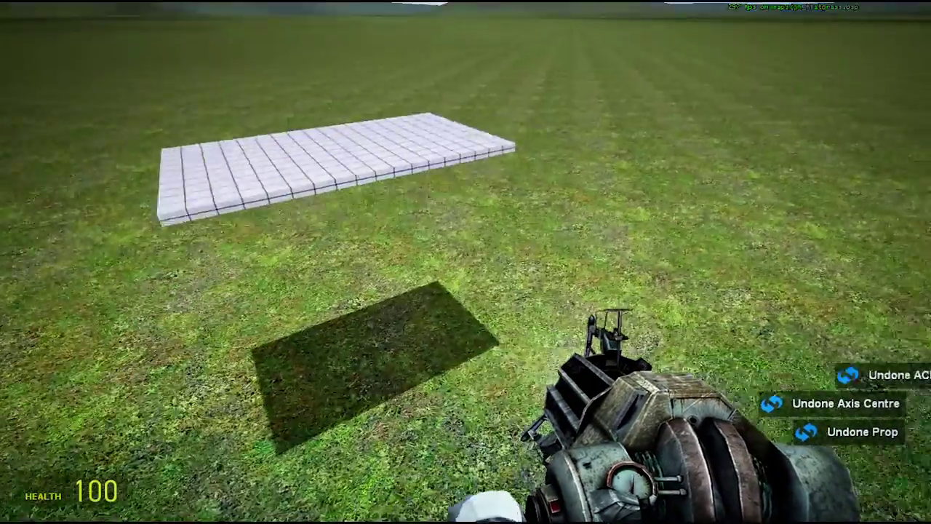
- Spawn a new 75mm cannon with the ACF Menu tool and position it level above the base plate
key("q")
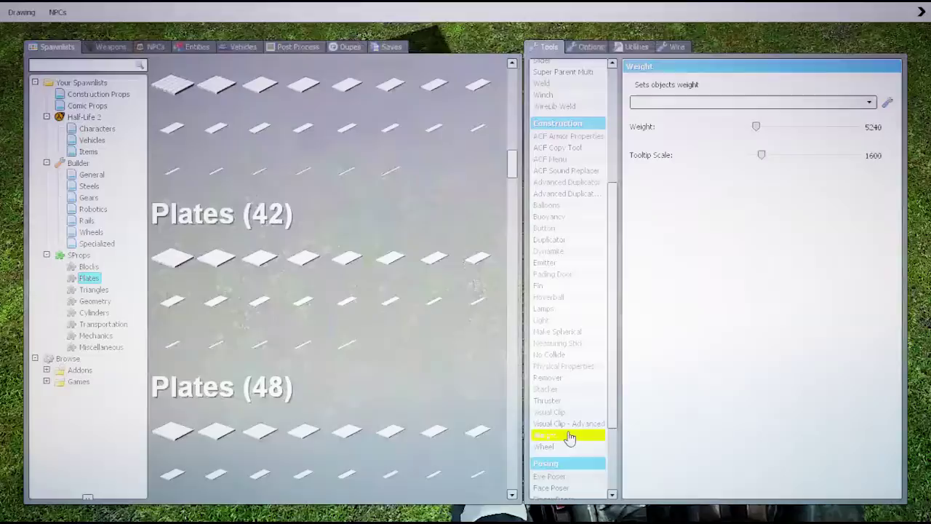
scroll(594, 216, "up", 2)
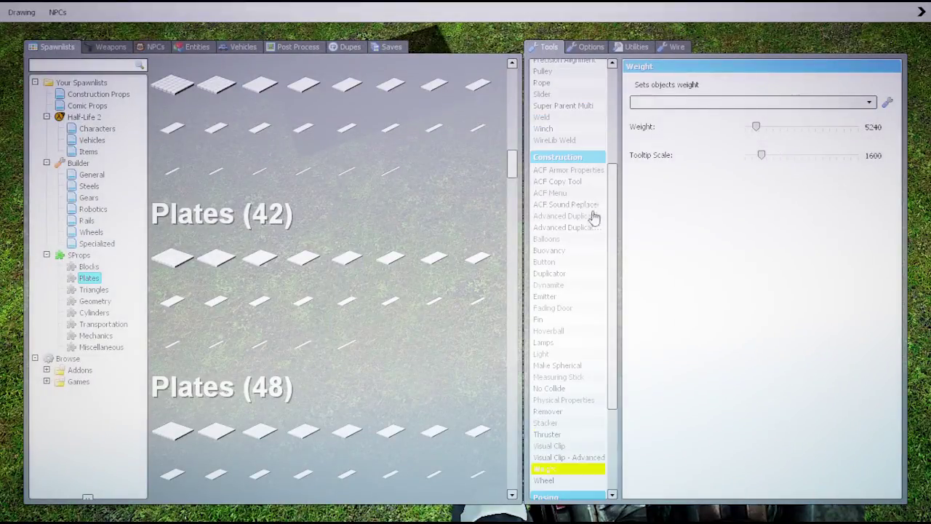
left_click(579, 201)
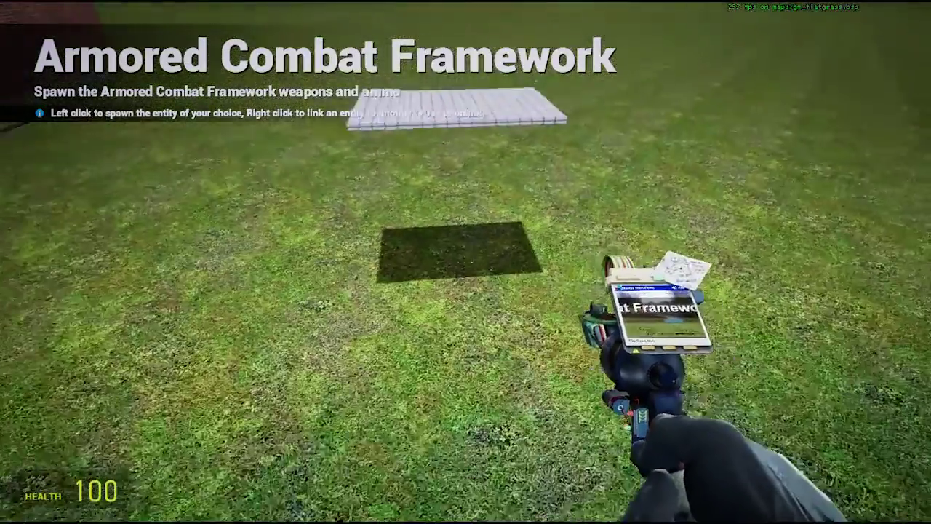
left_click(466, 262)
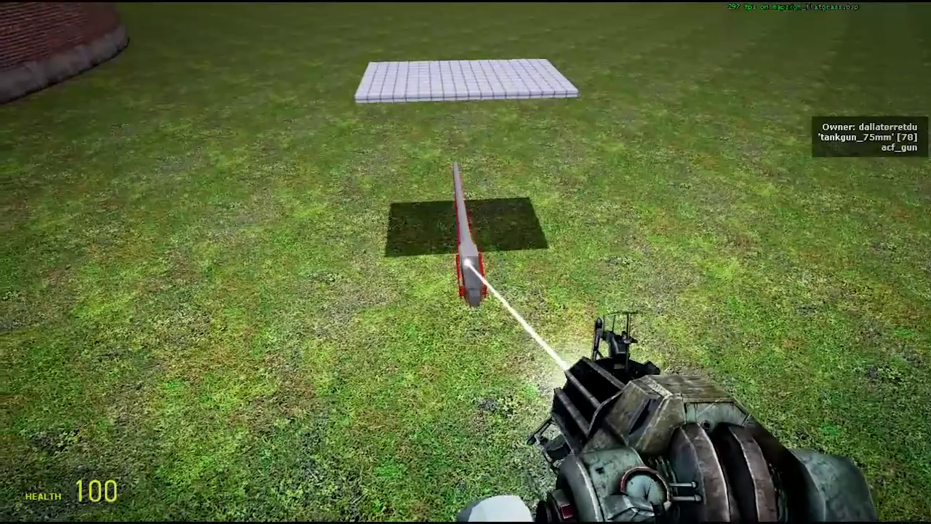
mouse_move(466, 262)
left_mouse_down()
mouse_move(444, 277)
mouse_move(465, 262)
left_mouse_up()
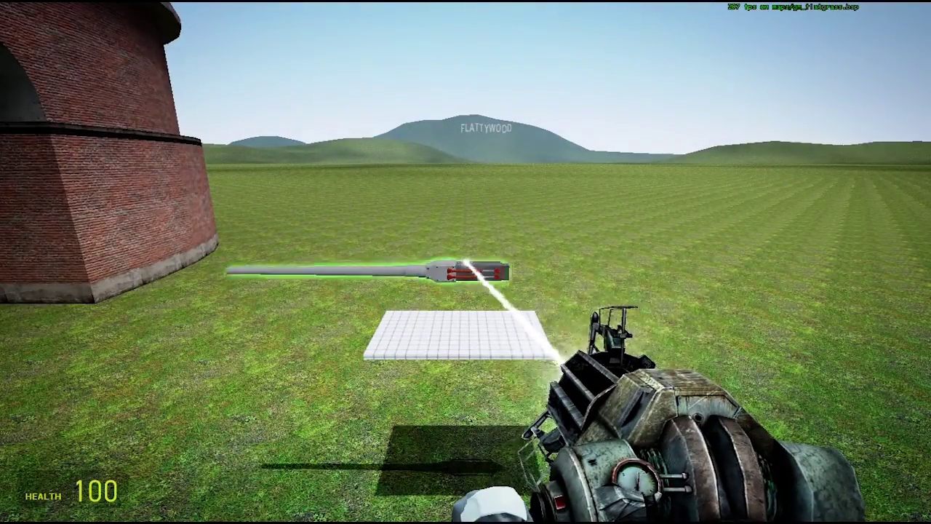
- Spawn the fring_36 ring from the Rings section of the SProps Geometry props
key("q")
scroll(180, 344, "down", 3)
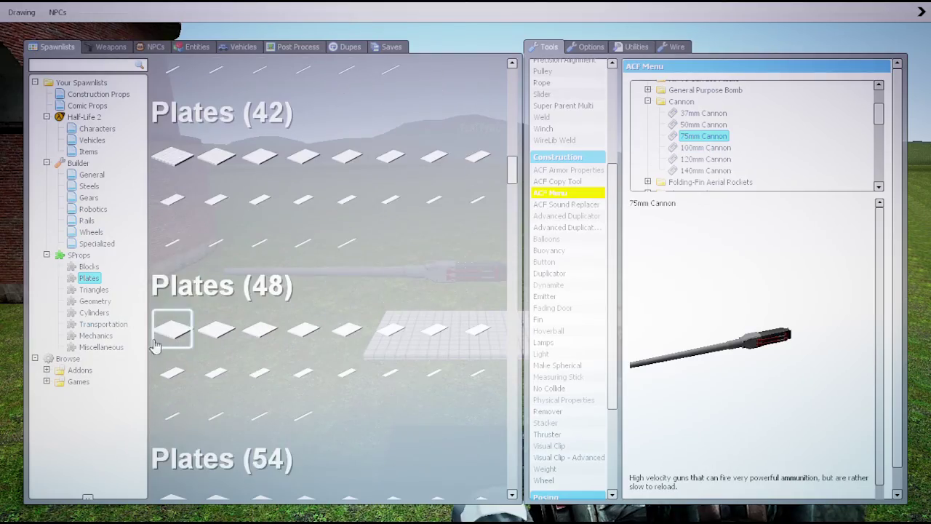
left_click(108, 305)
left_click(106, 314)
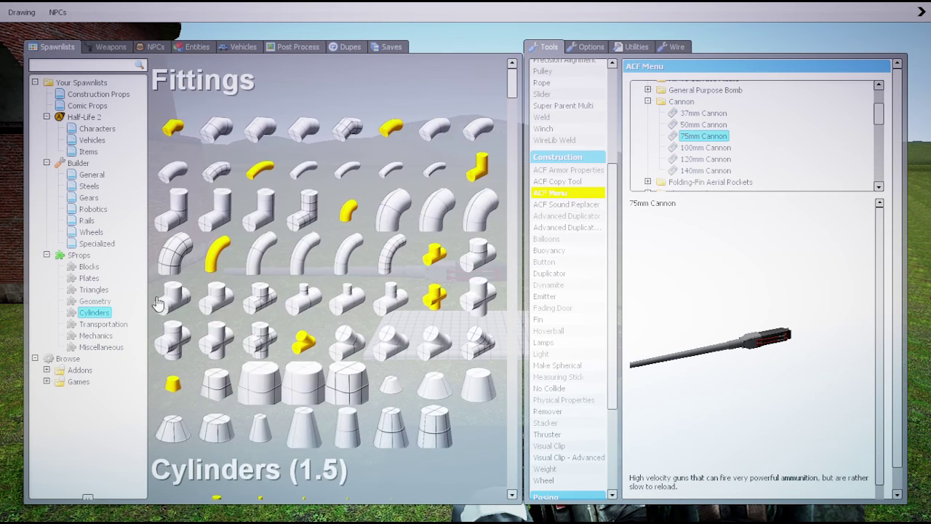
scroll(364, 272, "down", 5)
scroll(365, 275, "down", 7)
left_click(110, 325)
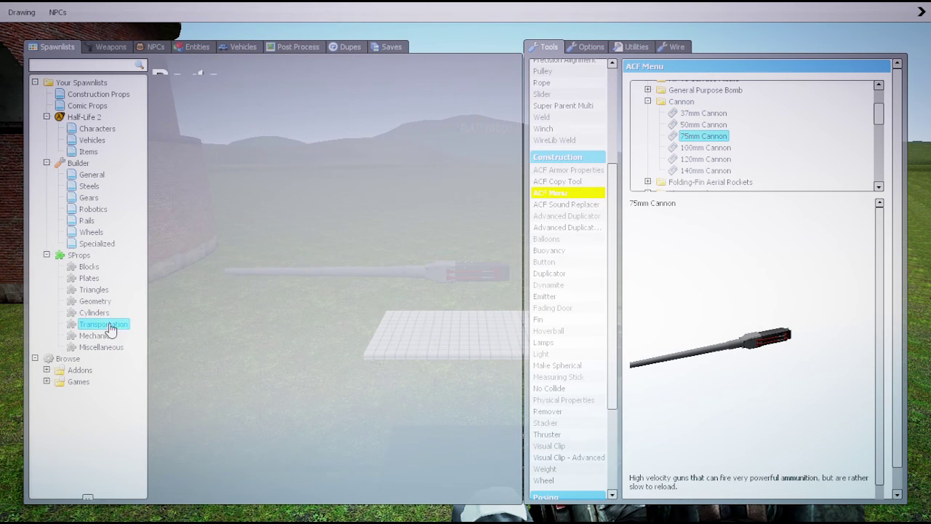
left_click(96, 314)
scroll(328, 291, "down", 20)
scroll(397, 368, "down", 10)
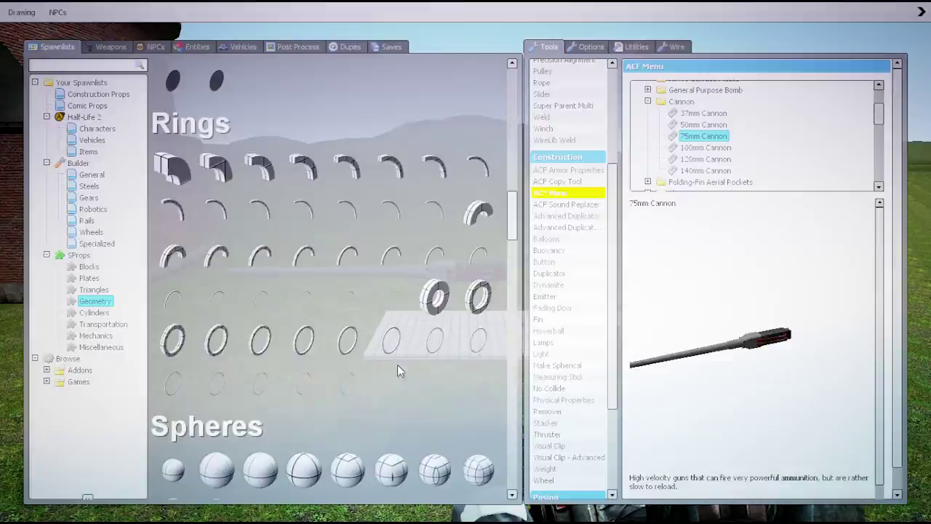
left_click(262, 339)
- Centre the ring above the base plate with Precision Alignment, moving its Point 2 onto the plate's Point 1
key("q")
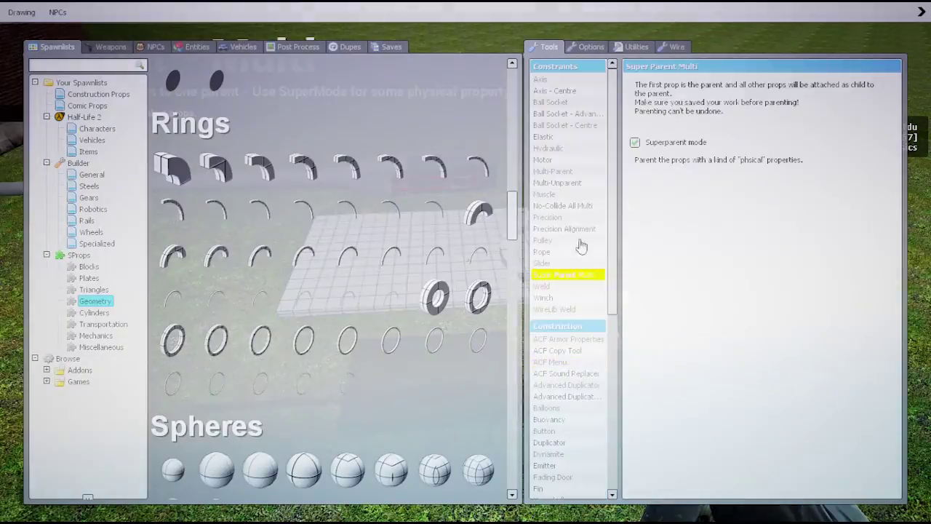
left_click(583, 230)
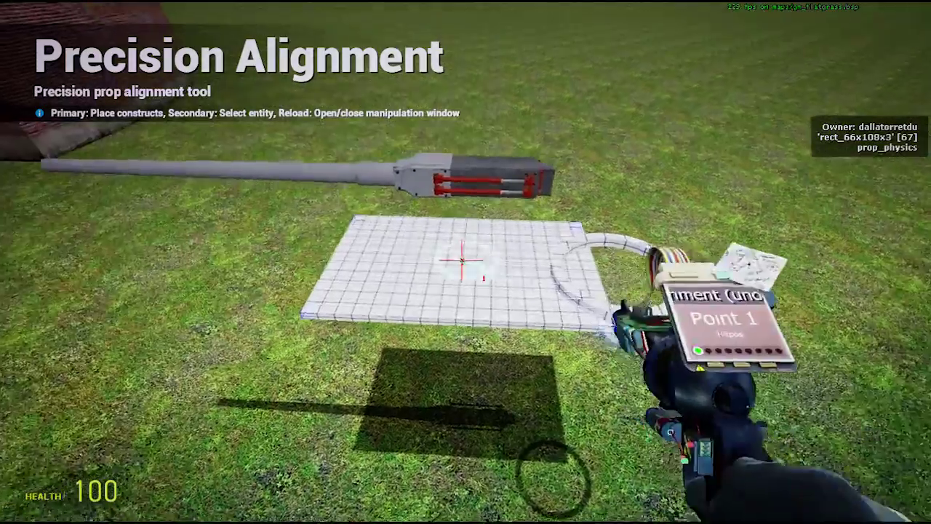
right_click(466, 261)
key("r")
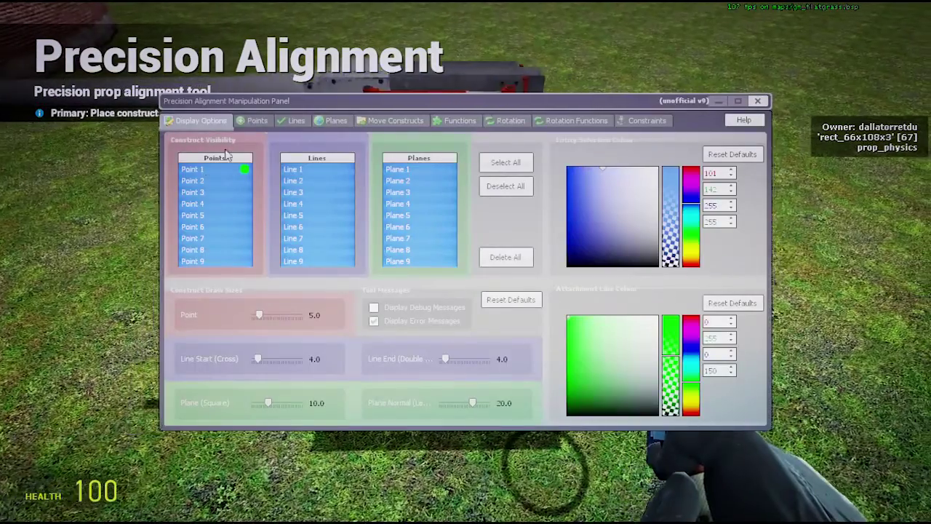
left_click(254, 120)
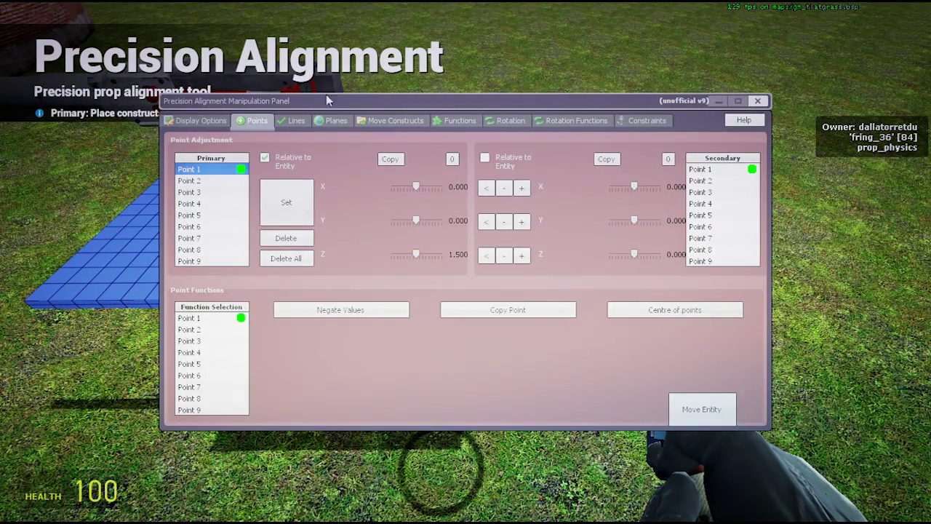
left_click_drag(326, 100, 522, 184)
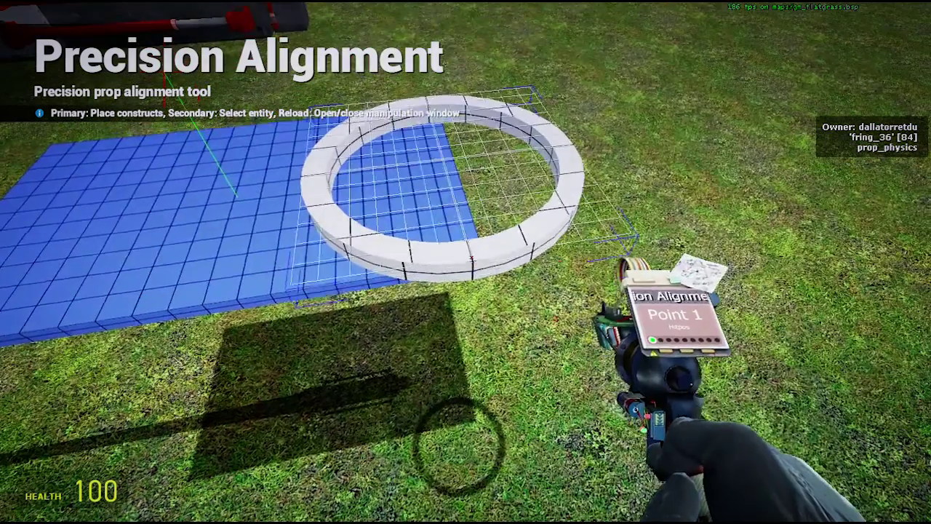
key("r")
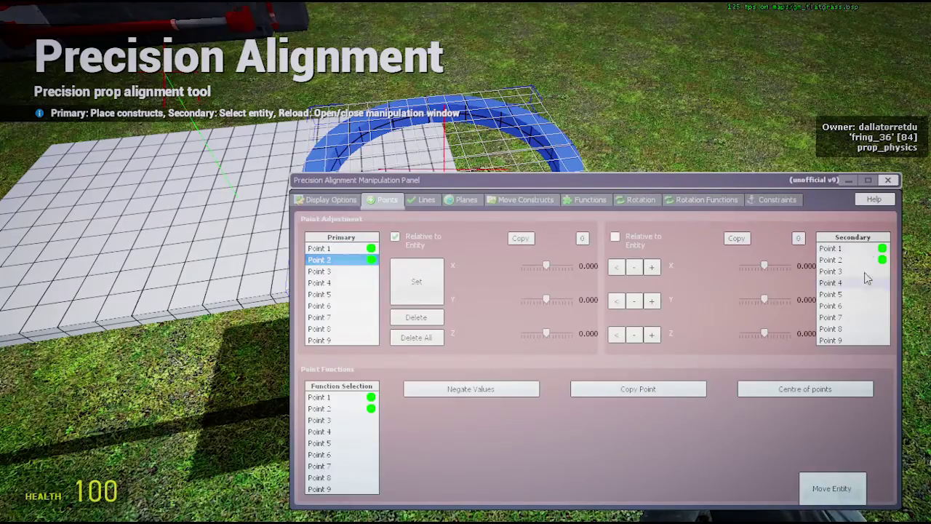
left_click(831, 248)
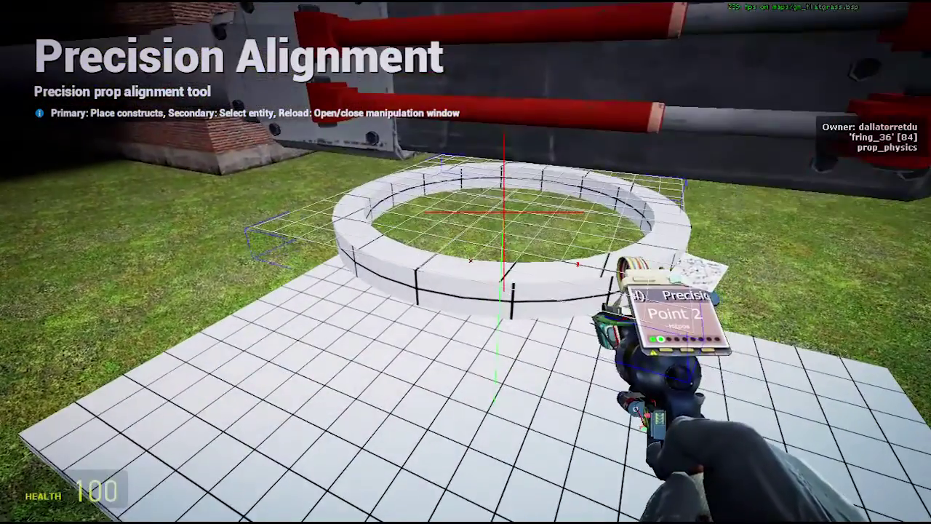
- Link the ring to the base plate with an Axis - Centre constraint
key("q")
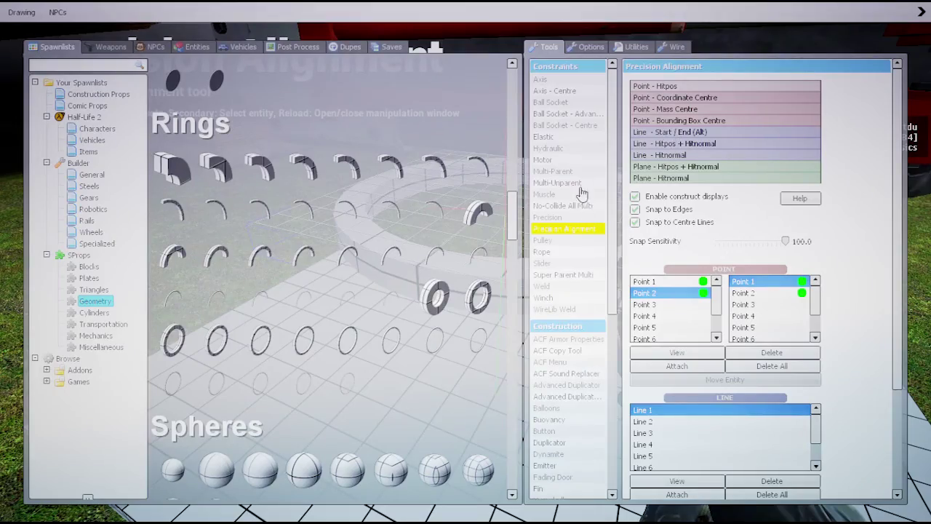
left_click(587, 95)
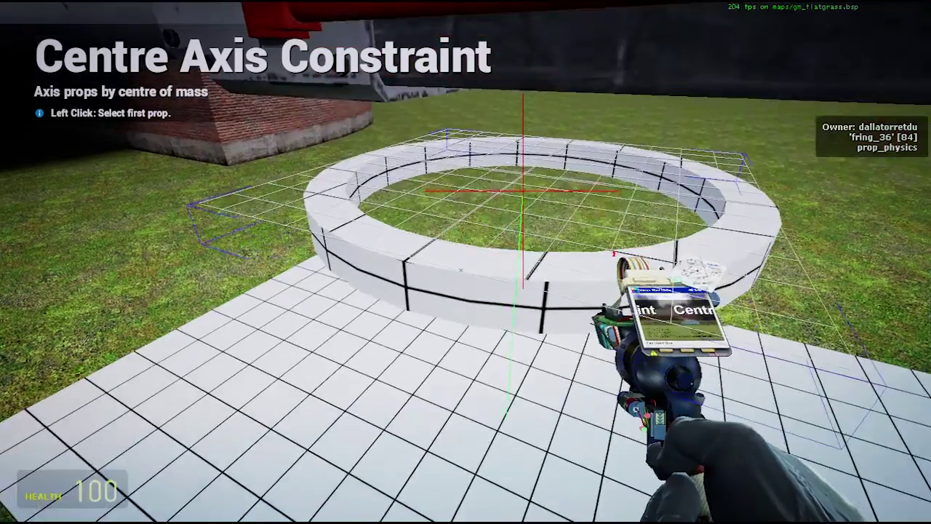
left_click(465, 262)
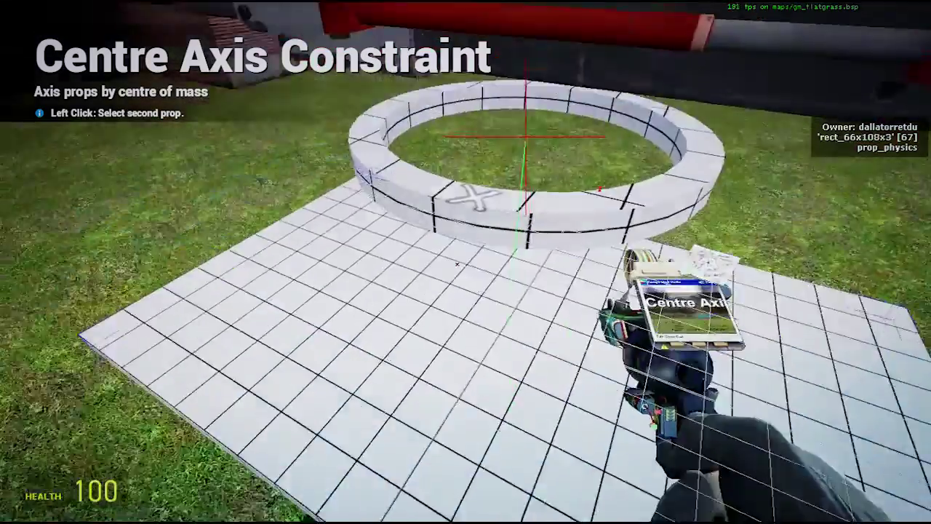
left_click(465, 261)
- Reposition the 75mm cannon with the Physics Gun so its breech sits level above the ring
key("1")
left_click(465, 261)
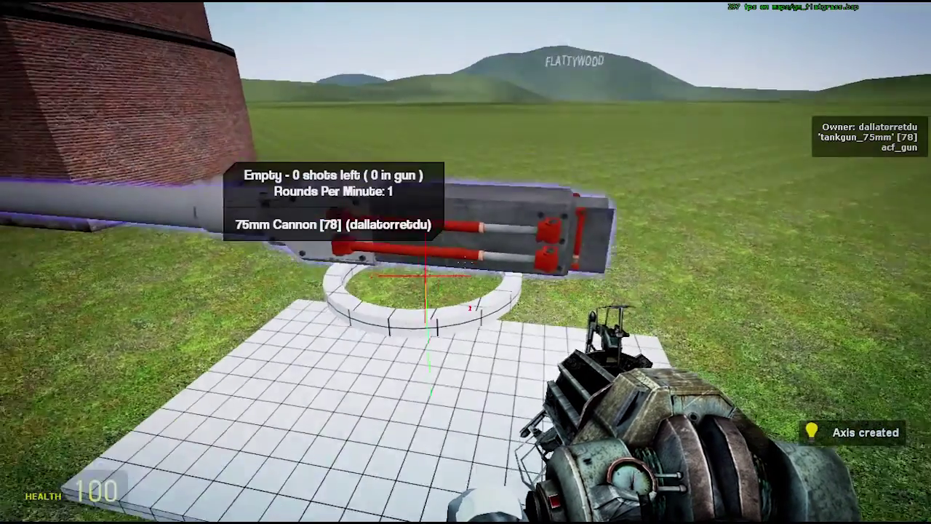
key("a")
left_click(465, 262)
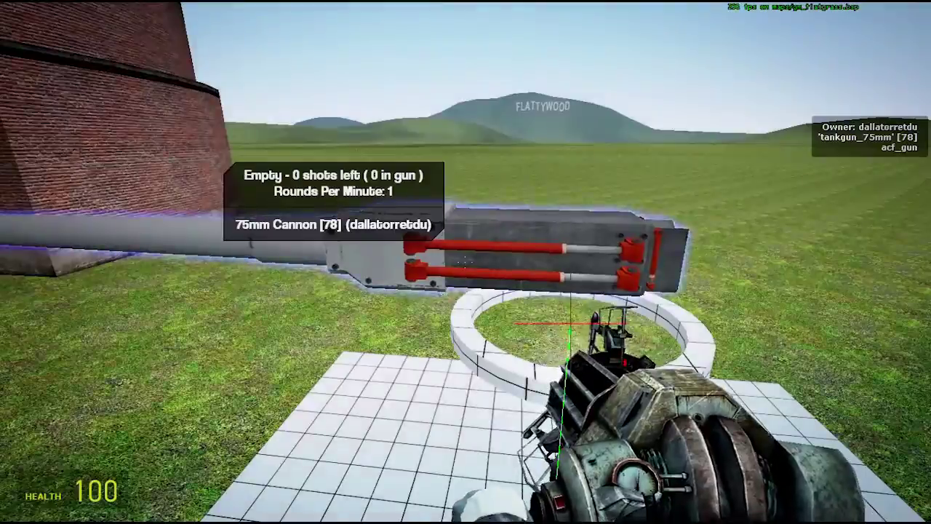
key("d")
key("w")
left_click(466, 262)
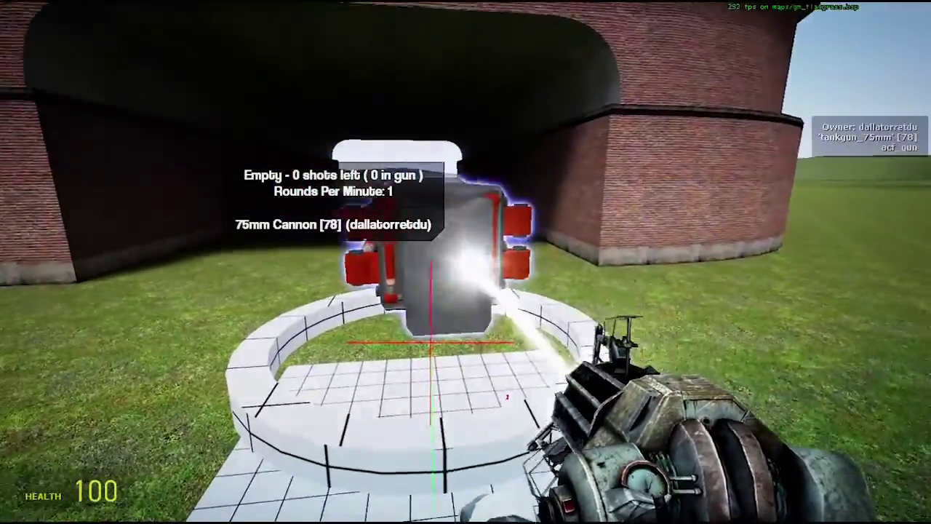
mouse_move(465, 262)
left_mouse_down()
mouse_move(456, 233)
mouse_move(466, 262)
left_mouse_up()
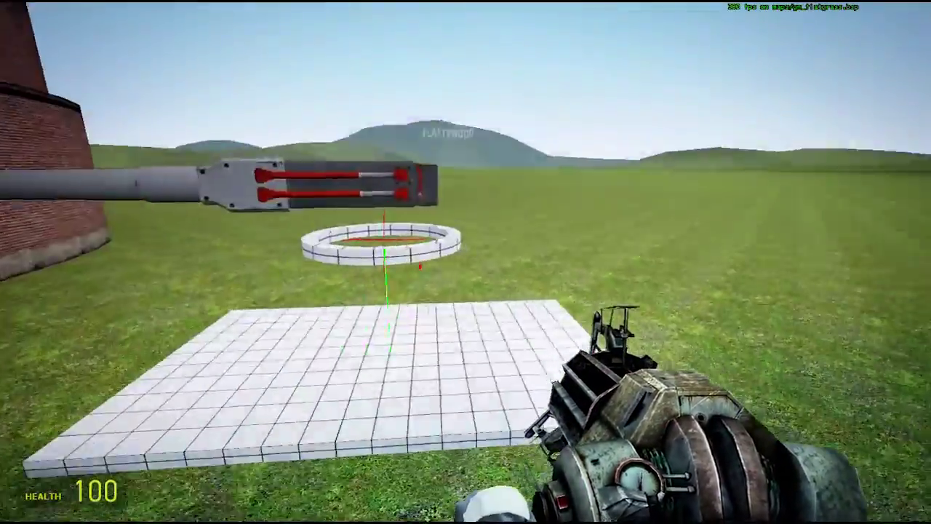
key("q")
key("q")
key("w")
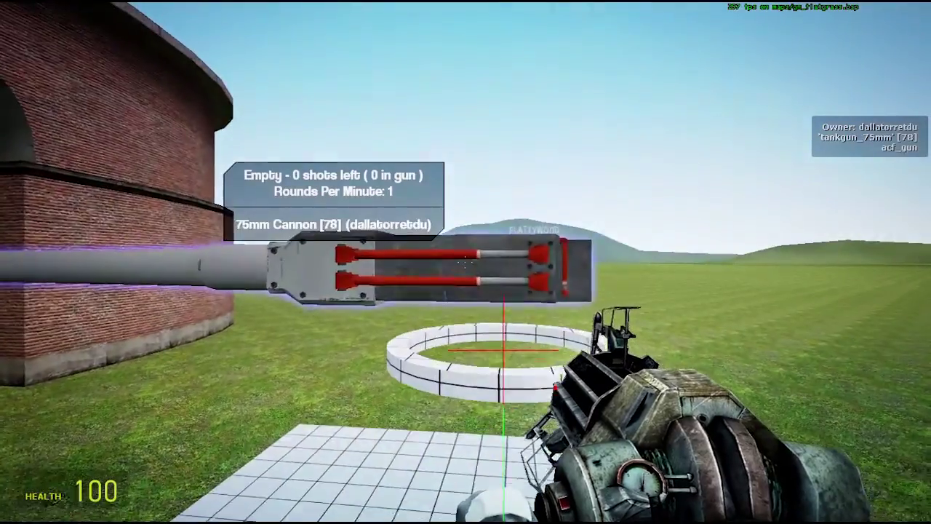
left_click(465, 262)
- Place Precision Alignment Point 1 on the ring's edge on the barrel side and select the ring
key("q")
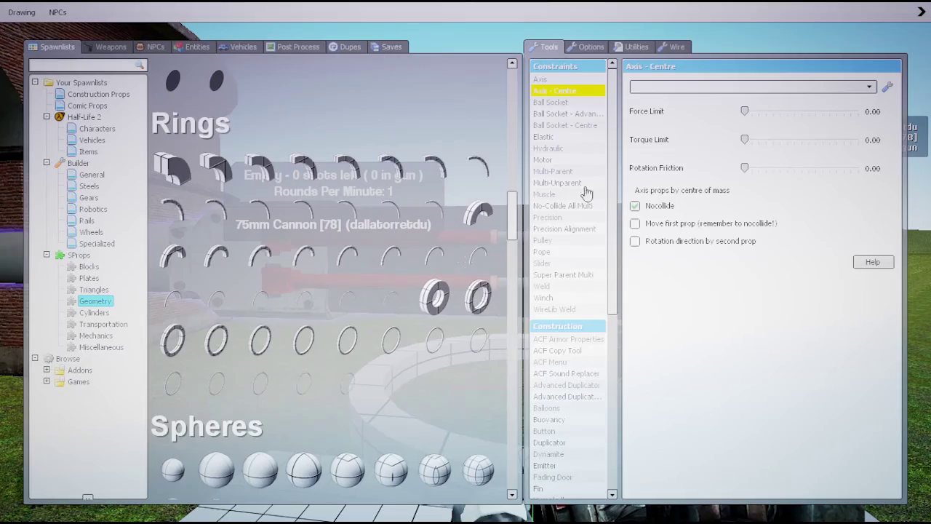
key("q")
key("w")
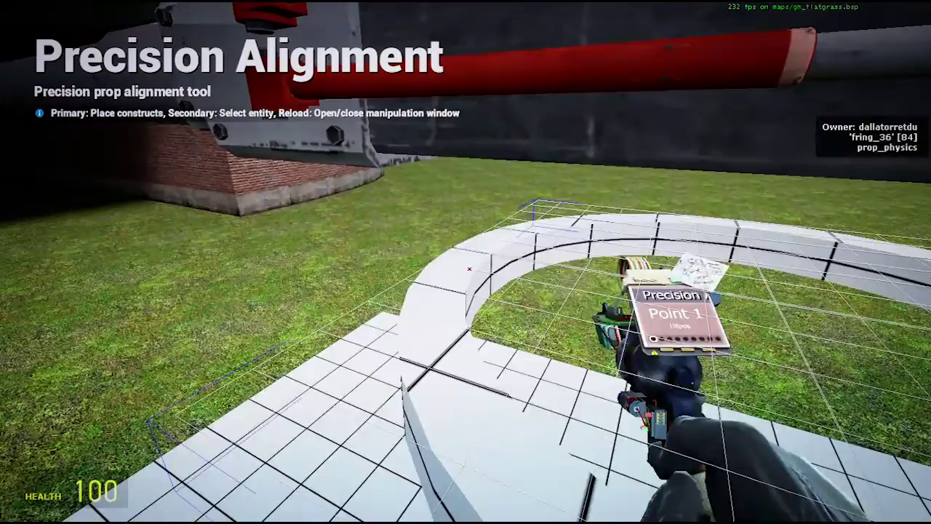
left_click(466, 262)
right_click(465, 262)
key("s")
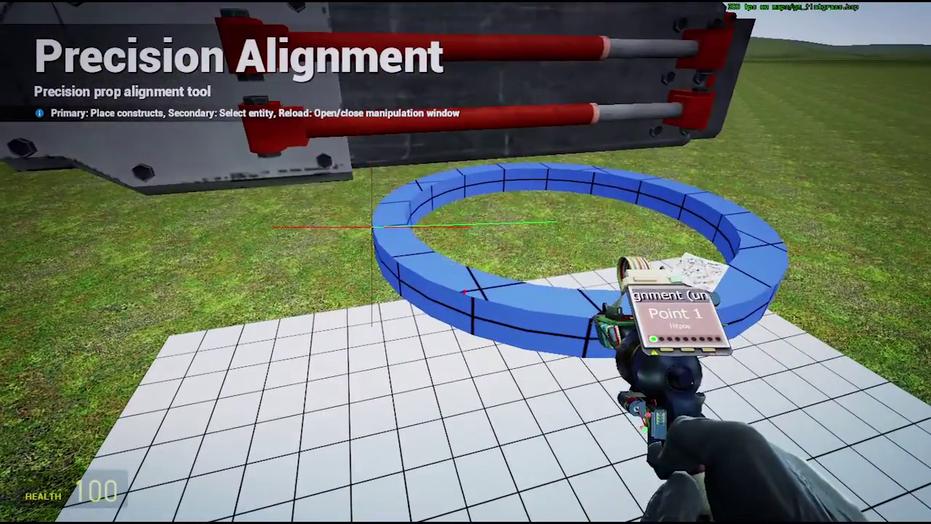
key("r")
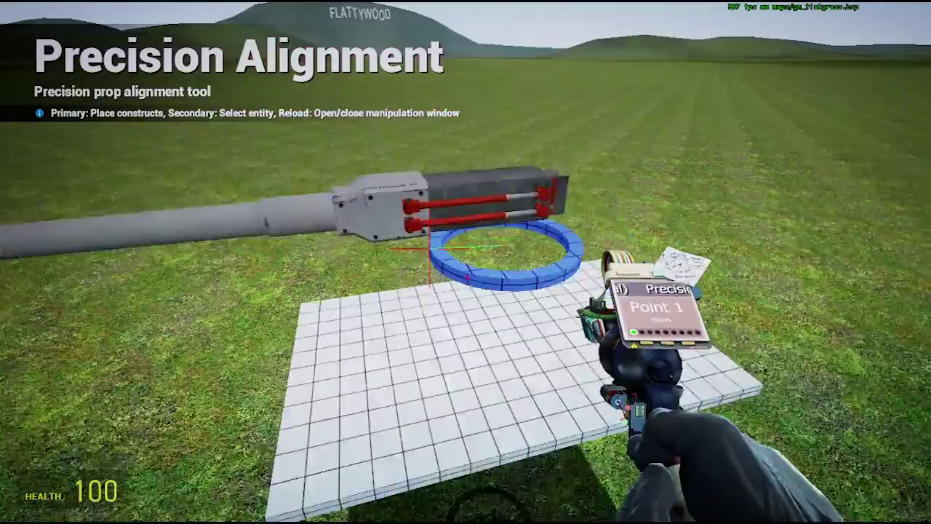
- Spawn a 6x60 cylinder from the Cylinders (6) group of the SProps collection
key("q")
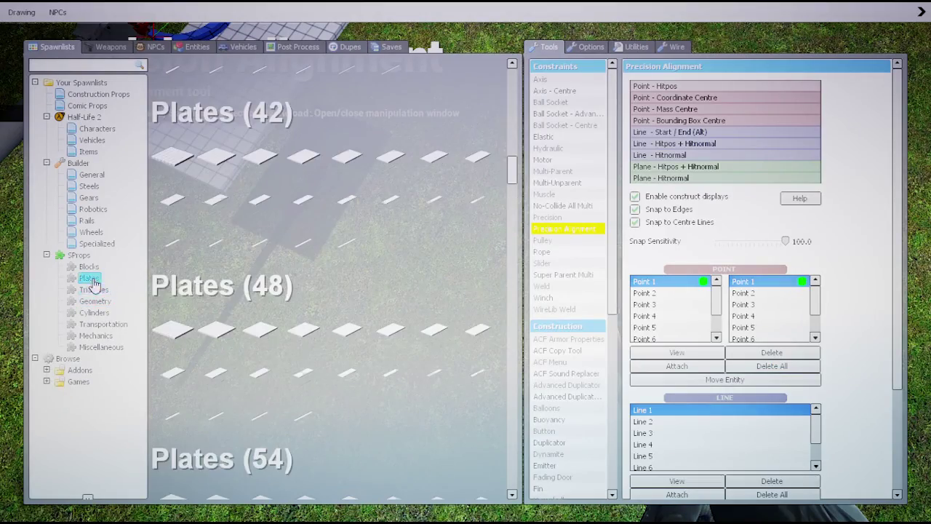
scroll(258, 366, "up", 5)
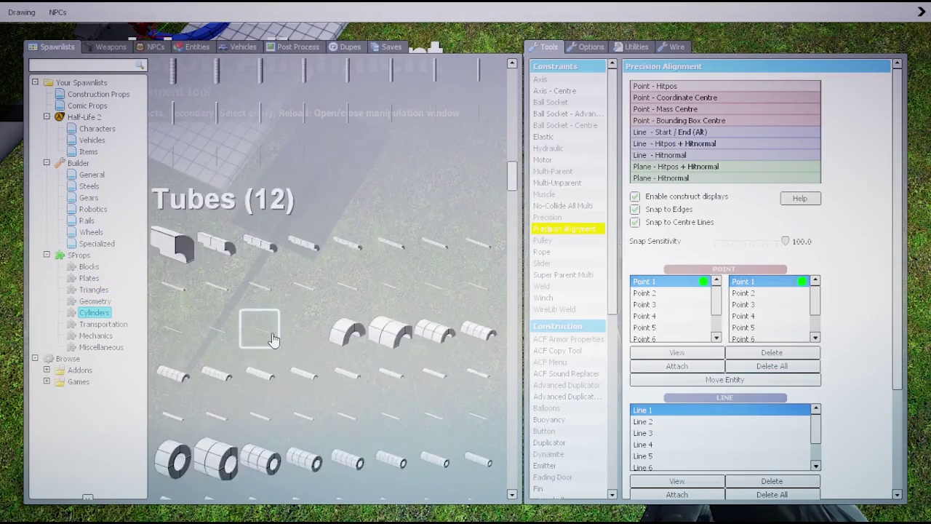
scroll(273, 339, "up", 6)
left_click(434, 276)
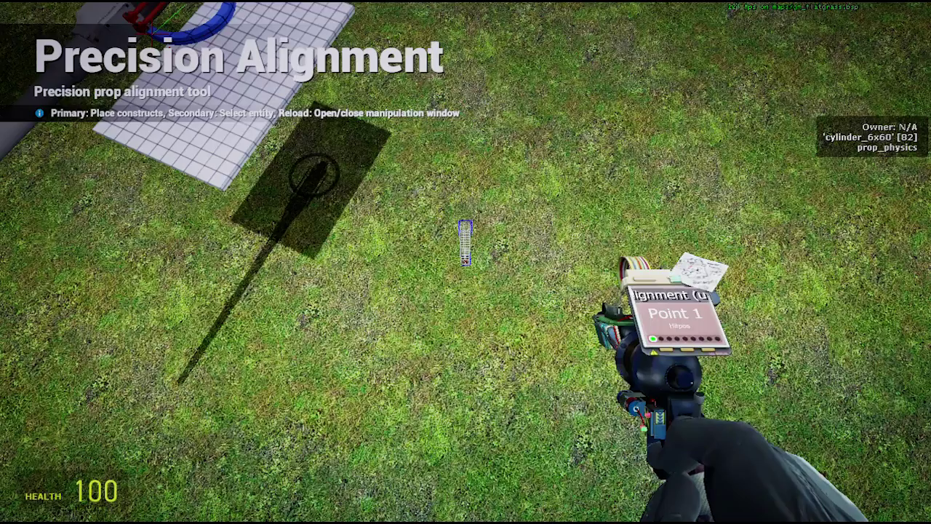
- Rotate the cylinder to lie horizontally with the Physics Gun and freeze it in mid-air in front of the base plate
key("w")
key("1")
left_click(465, 262)
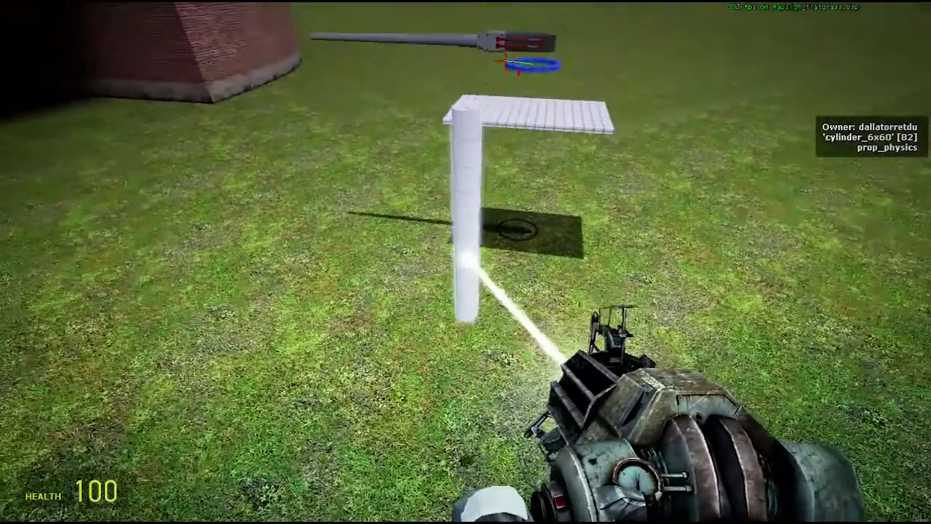
key("e")
right_click(466, 262)
- Set the entity-relative Y value of Point 1 to -9 in the Precision Alignment point adjustment
key("q")
left_click(590, 232)
key("r")
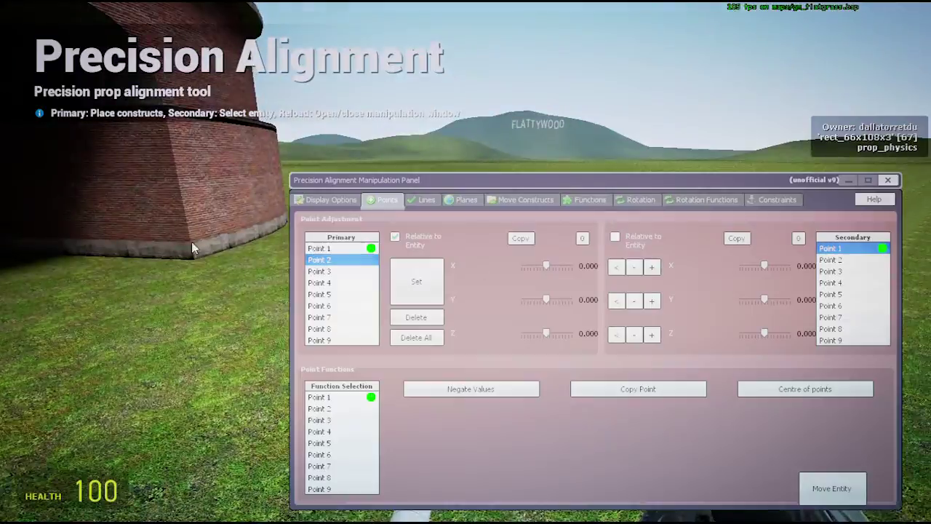
left_click(336, 249)
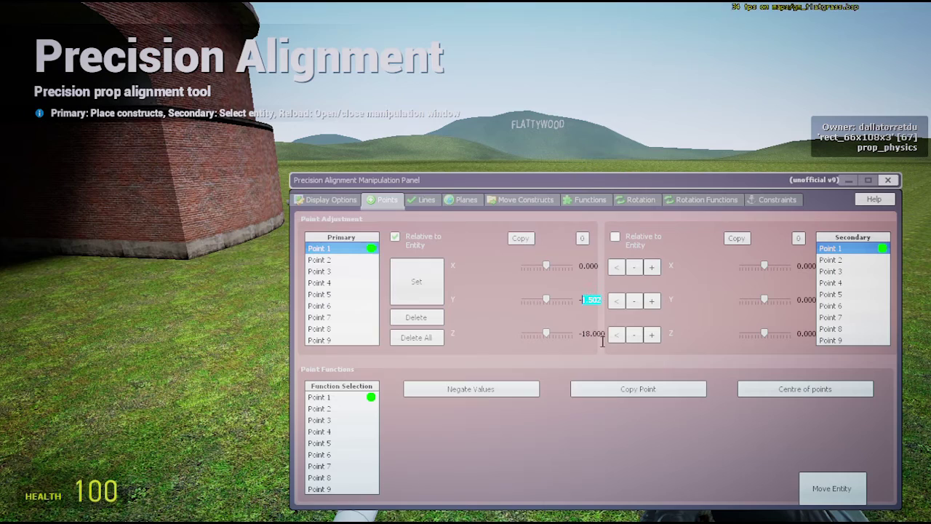
type("9")
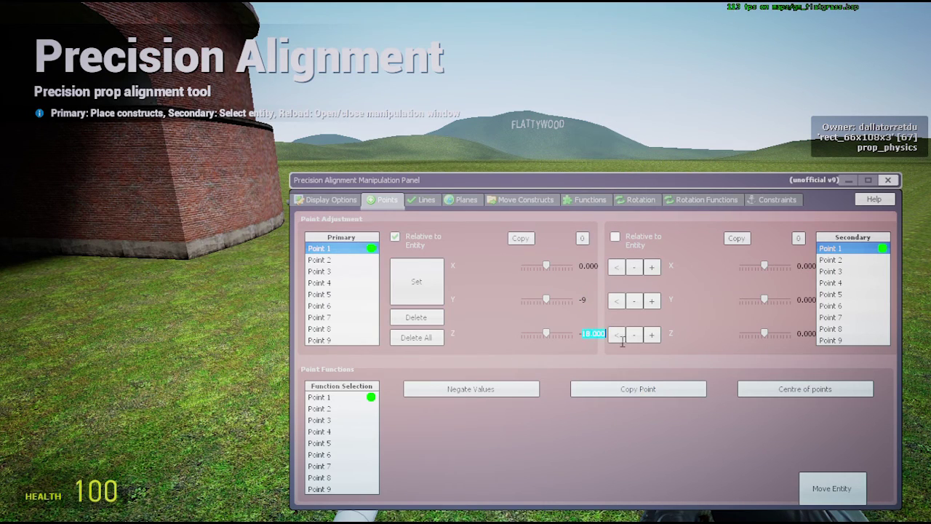
left_click_drag(525, 179, 518, 205)
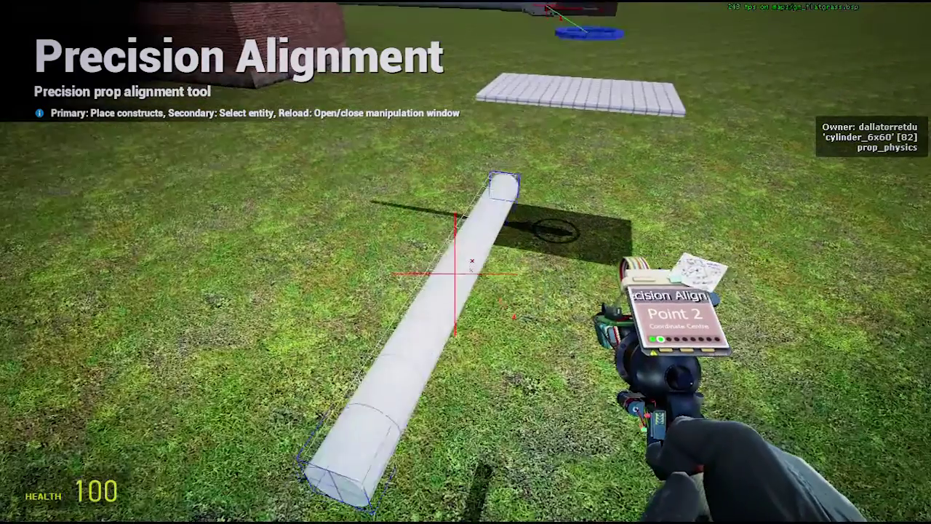
- Select the cylinder with Point 2 at its coordinate centre and move it so Point 2 lands on Point 1
right_click(465, 262)
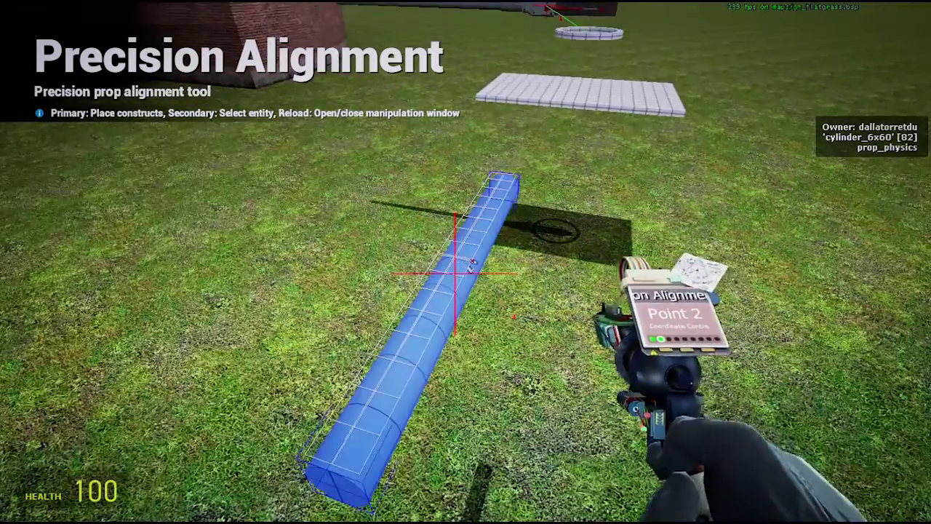
key("q")
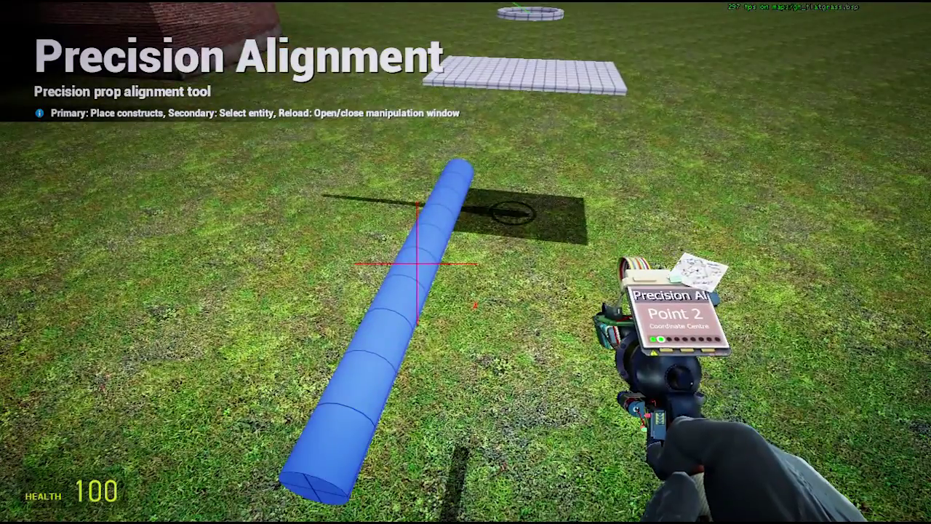
key("q")
key("q")
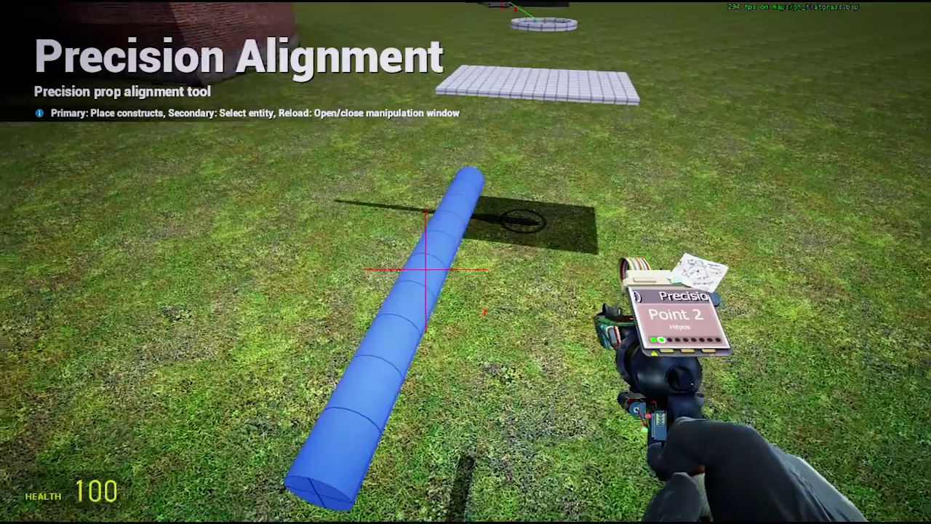
key("r")
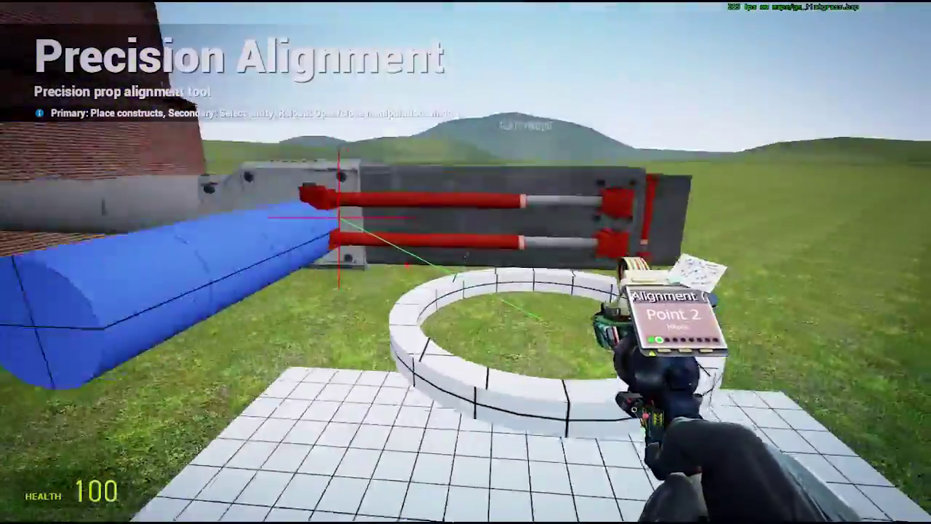
- Place Point 3 at the cannon's coordinate centre and move the cannon so it sits centred on the cylinder
key("q")
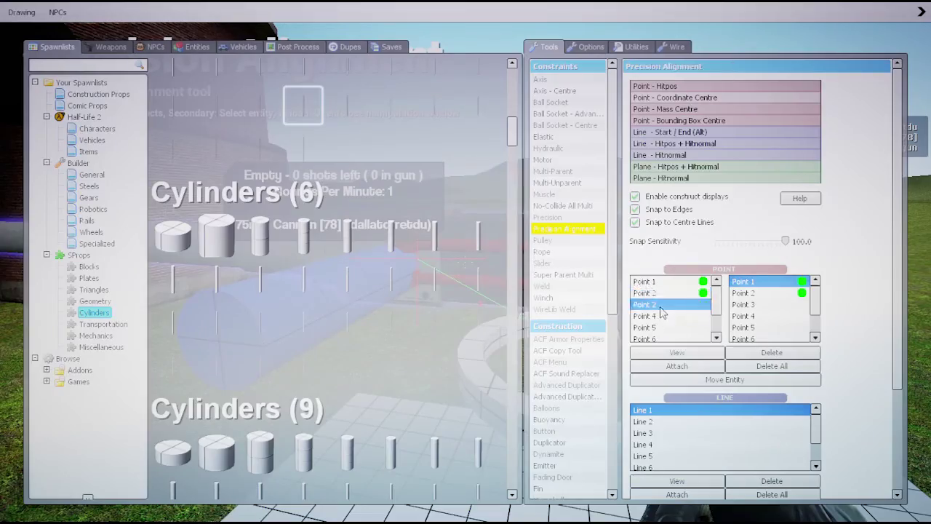
key("r")
left_click(880, 205)
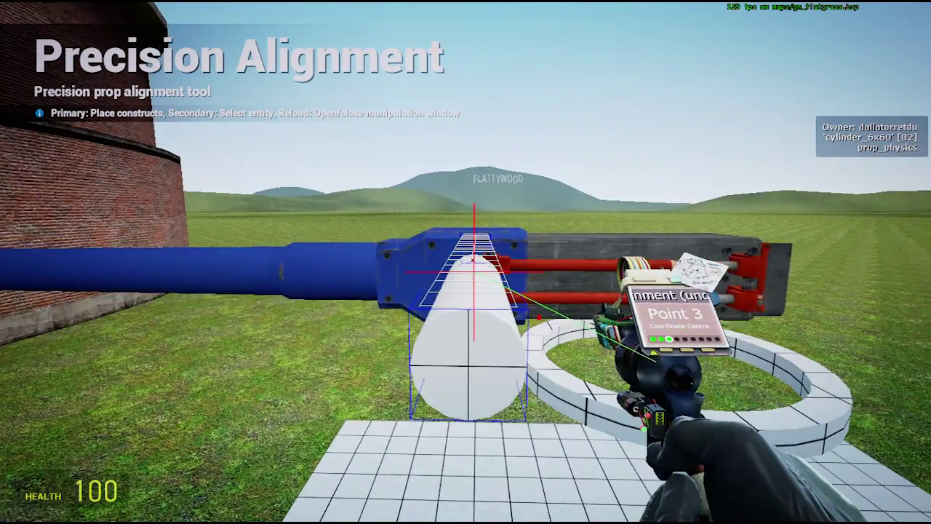
key("s")
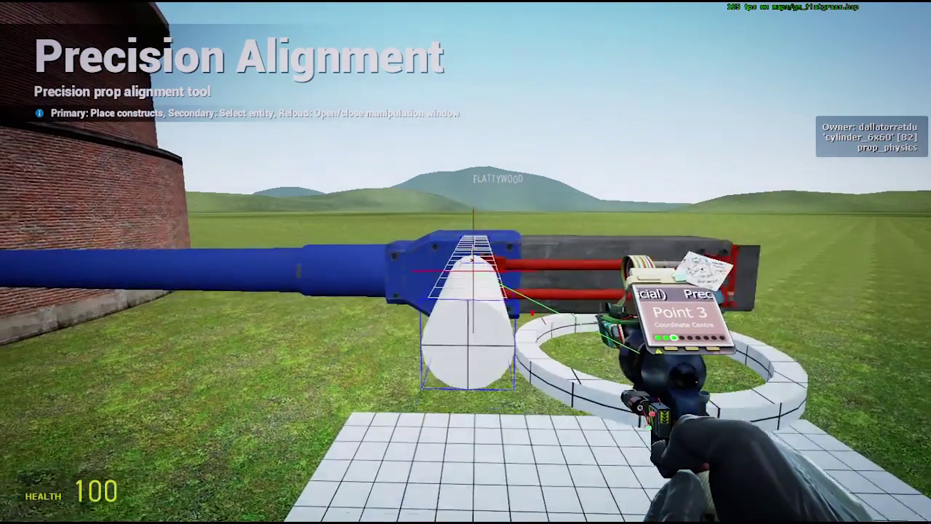
key("d")
key("w")
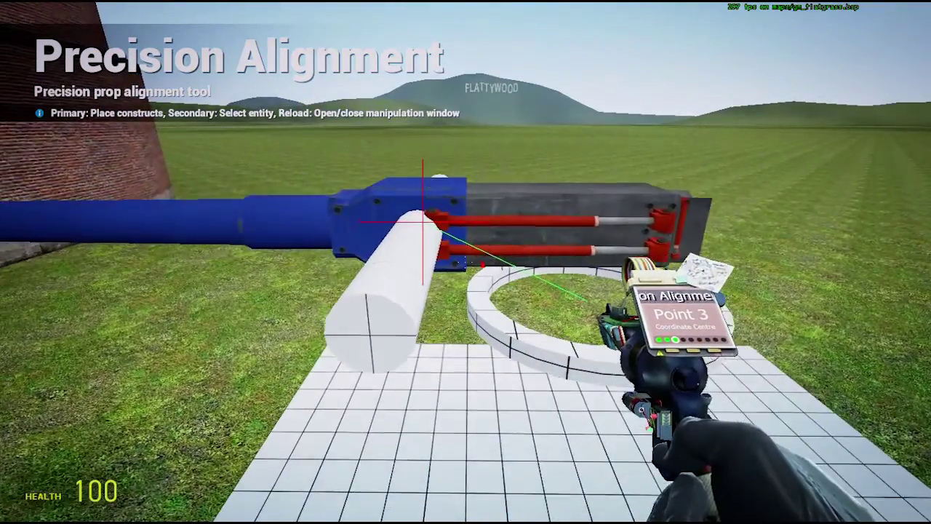
- Set Point 3's entity-relative position to X -6, Y 0, Z 0 and realign the cannon with the cylinder
key("r")
key("d")
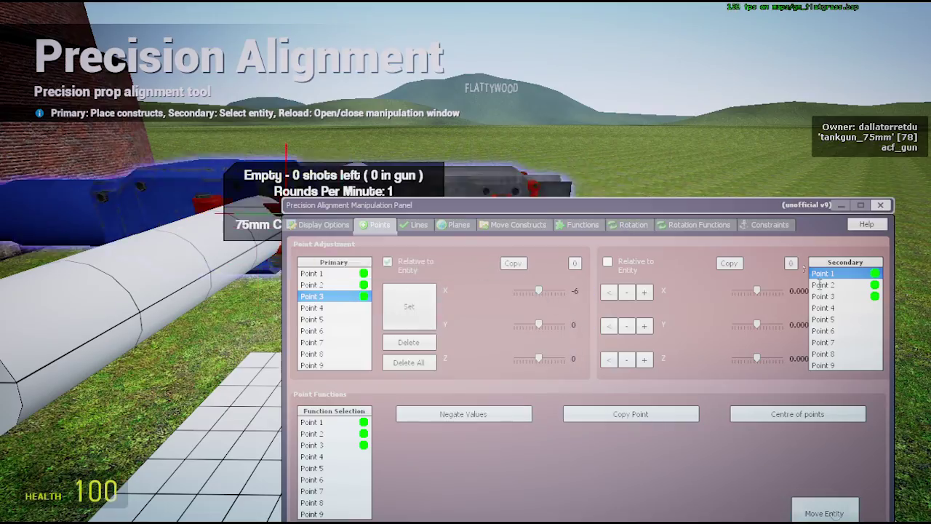
left_click(880, 205)
key("w")
key("w")
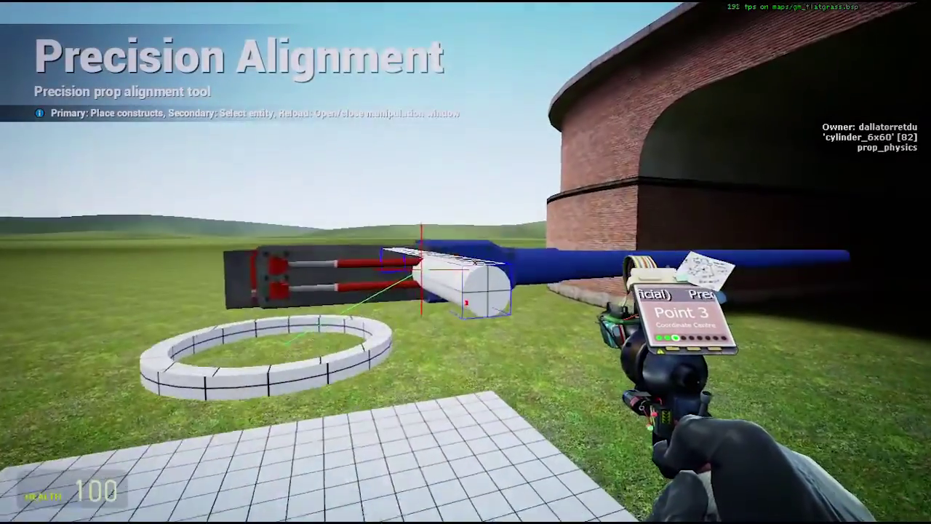
key("s")
- Weld the cylinder to the turret ring with the Weld tool
key("q")
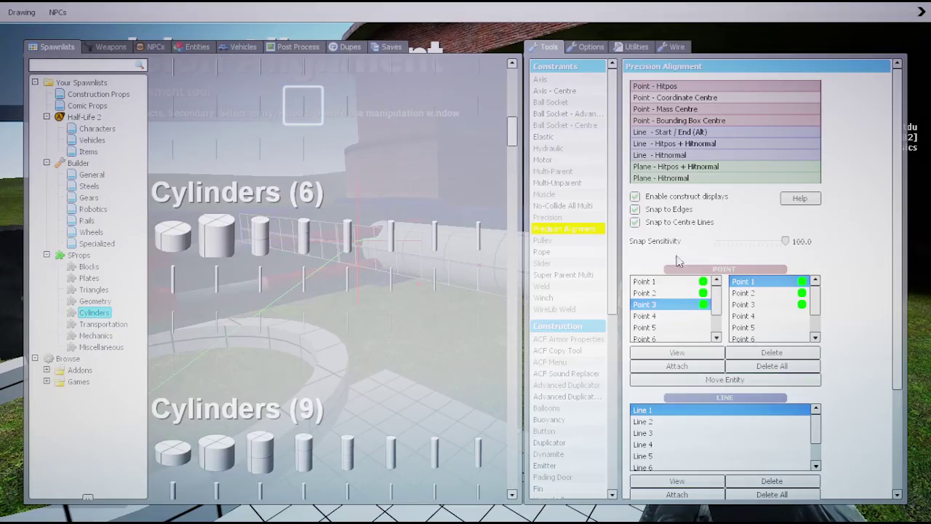
left_click(589, 207)
key("q")
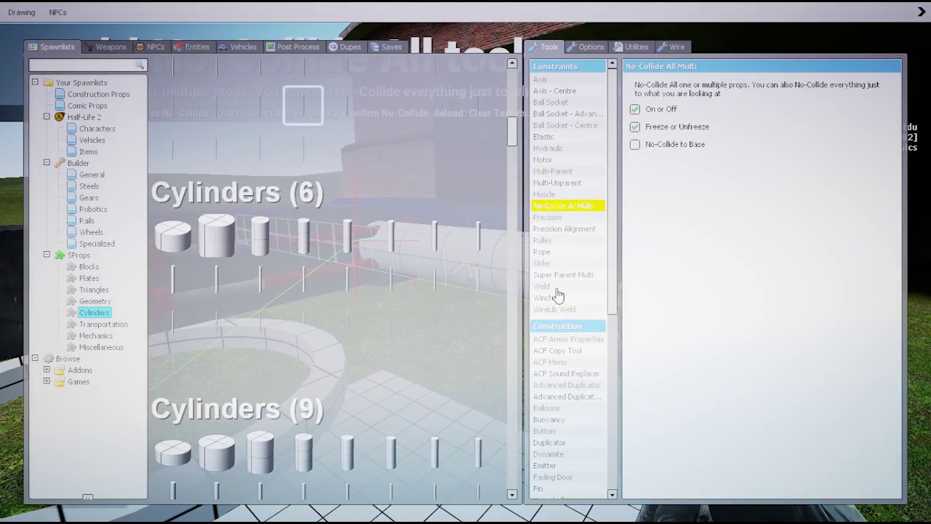
left_click(562, 289)
left_click(466, 262)
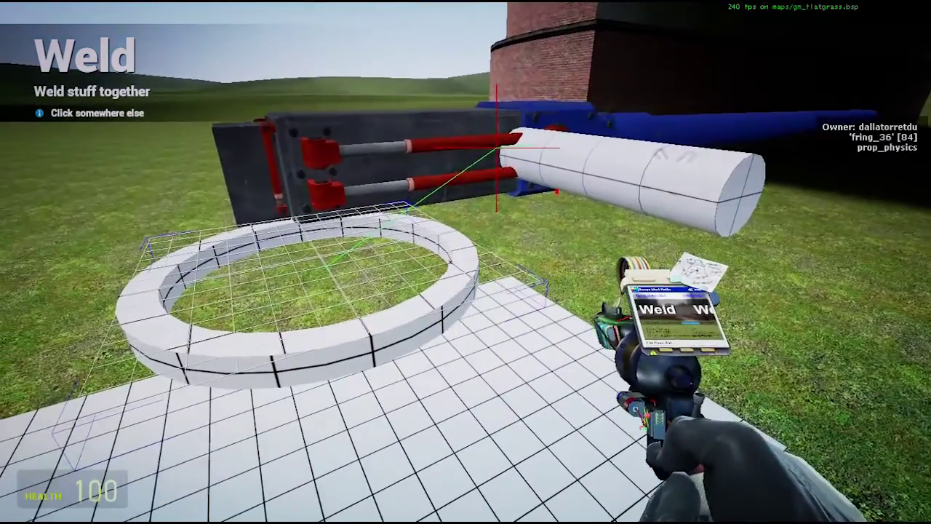
- Set the turret ring's weight to 100 with the Weight tool
key("q")
scroll(576, 480, "down", 5)
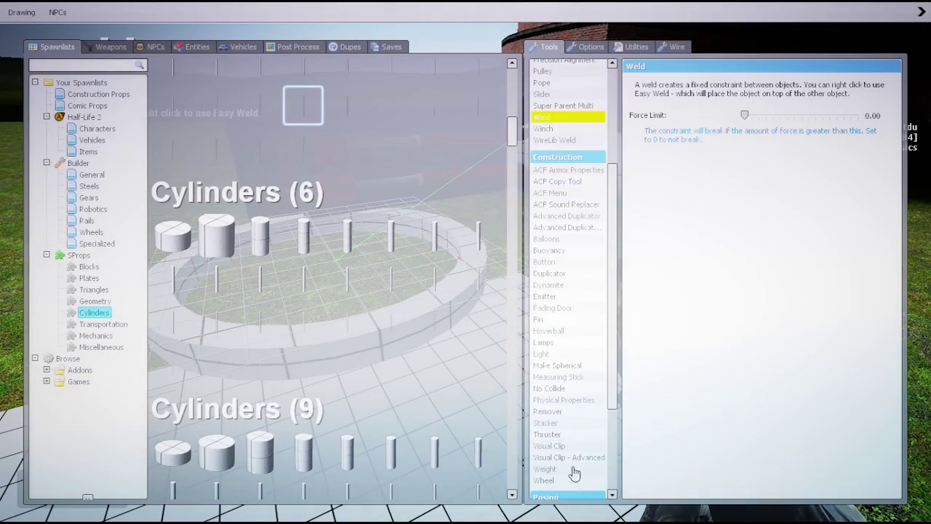
left_click(564, 471)
key("q")
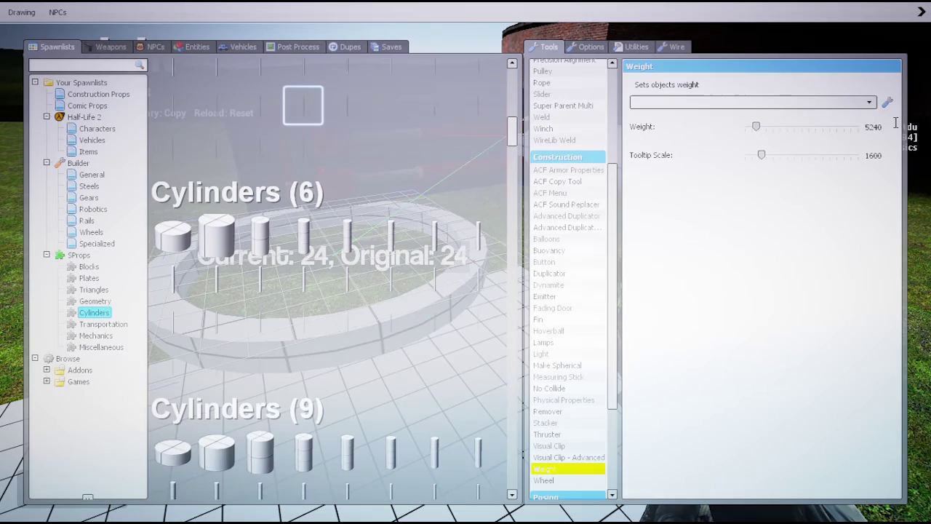
type("100")
left_click(465, 262)
- Switch back to Precision Alignment and delete all existing points
key("q")
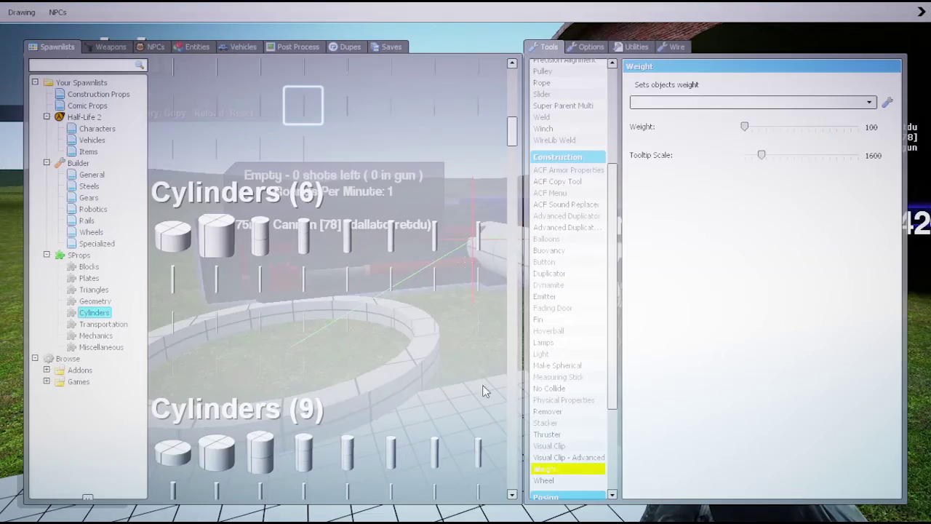
left_click(578, 229)
left_click(576, 105)
scroll(613, 150, "up", 2)
left_click(576, 128)
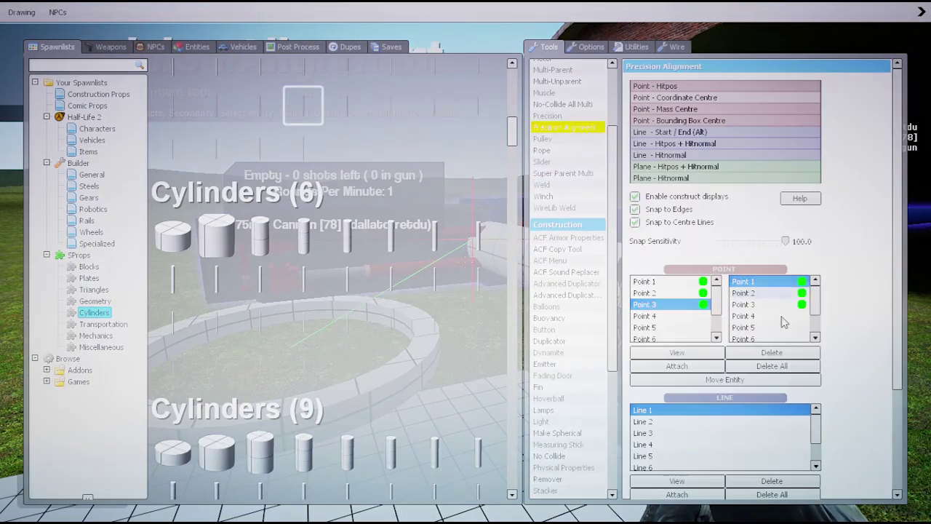
left_click(773, 367)
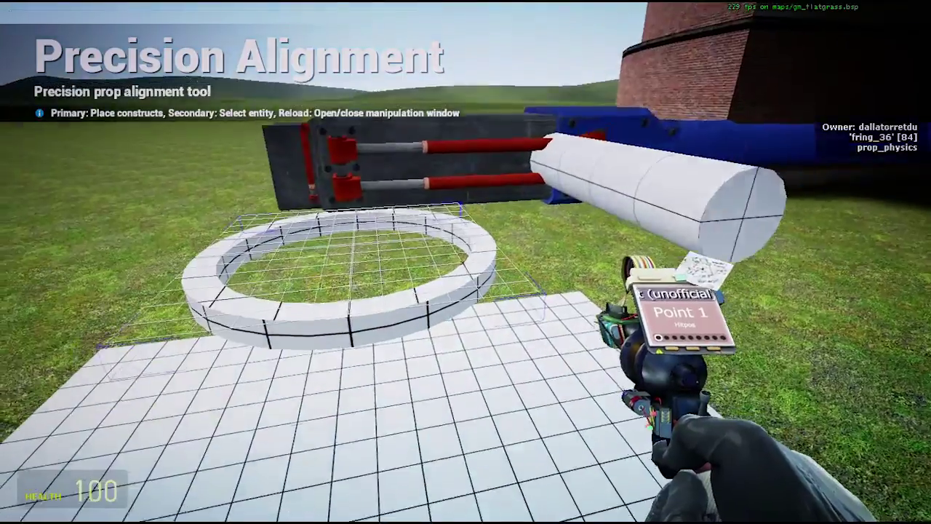
- Place Point 1 and Point 2 at the turret ring's coordinate centre
key("q")
key("q")
key("q")
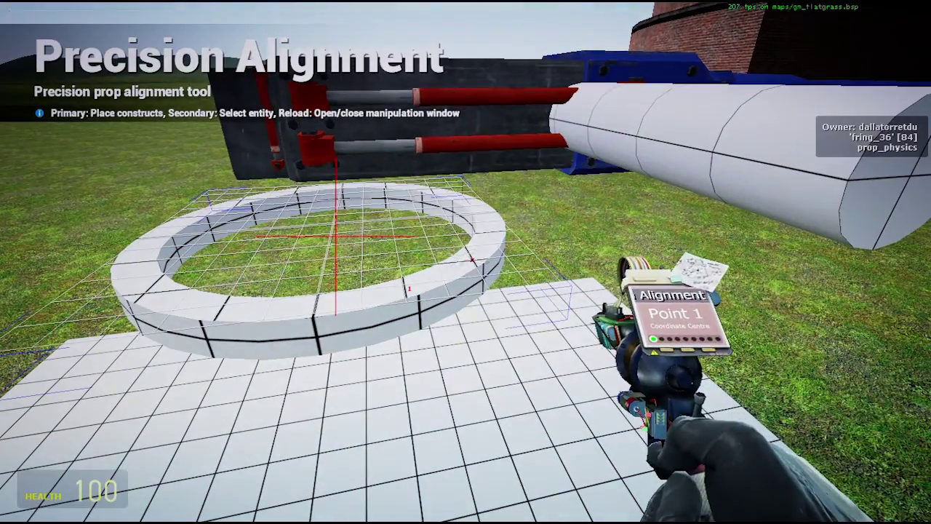
left_click(466, 262)
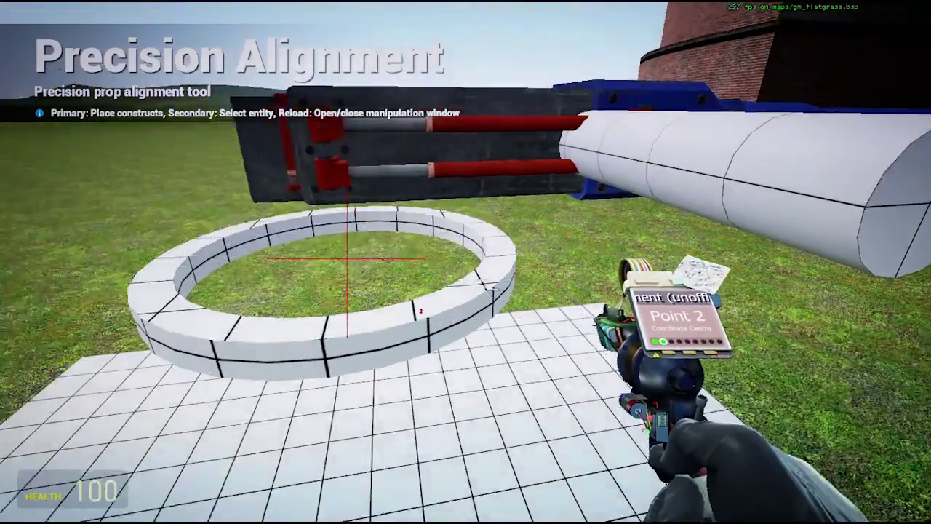
key("s")
key("w")
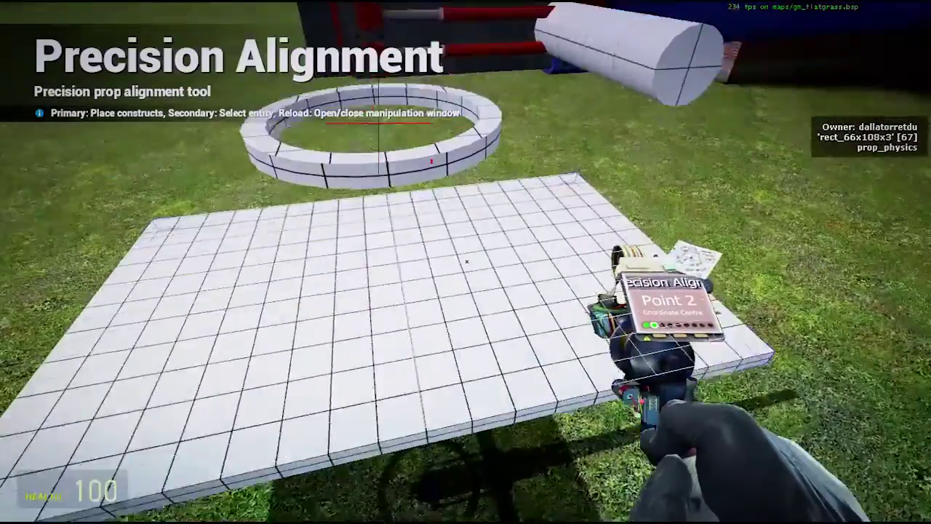
- Select the base plate and attach Points 1 and 2 to it through the Move Constructs options
right_click(466, 261)
key("r")
left_click(420, 225)
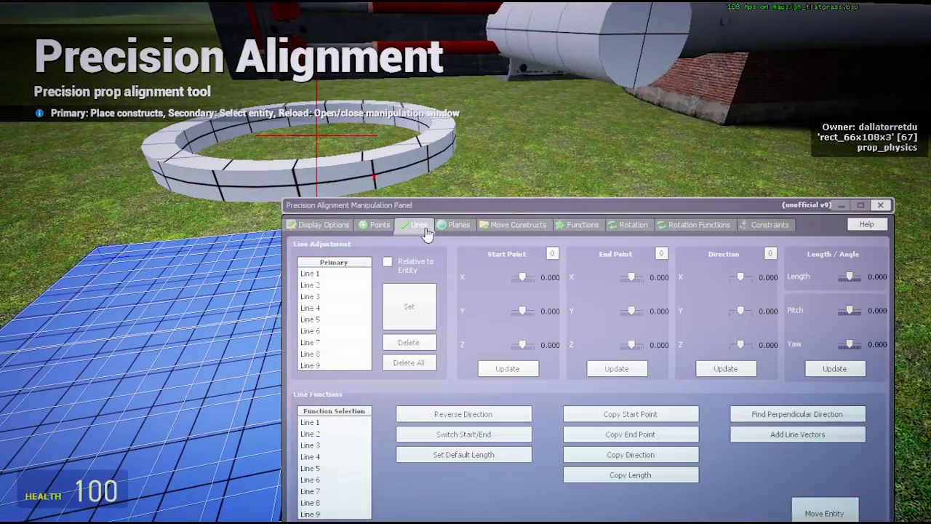
left_click(384, 227)
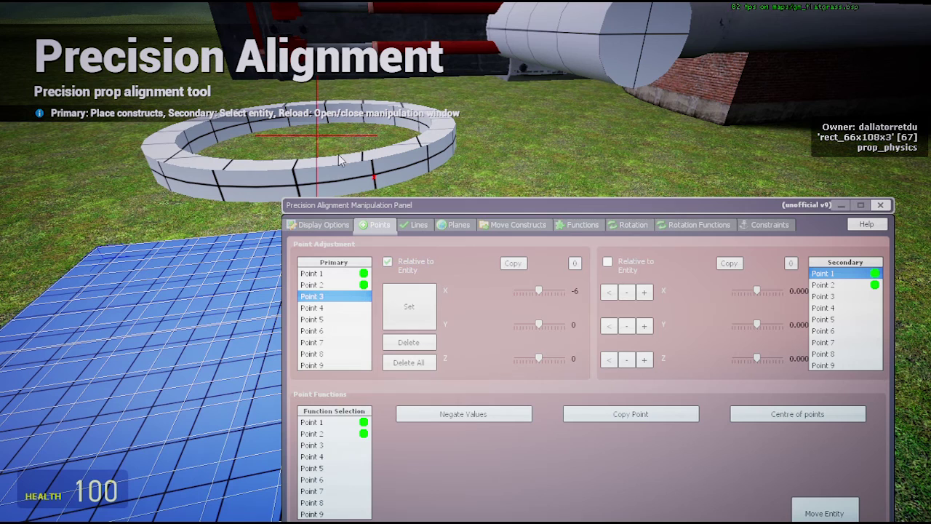
left_click(497, 227)
left_click_drag(355, 272, 356, 286)
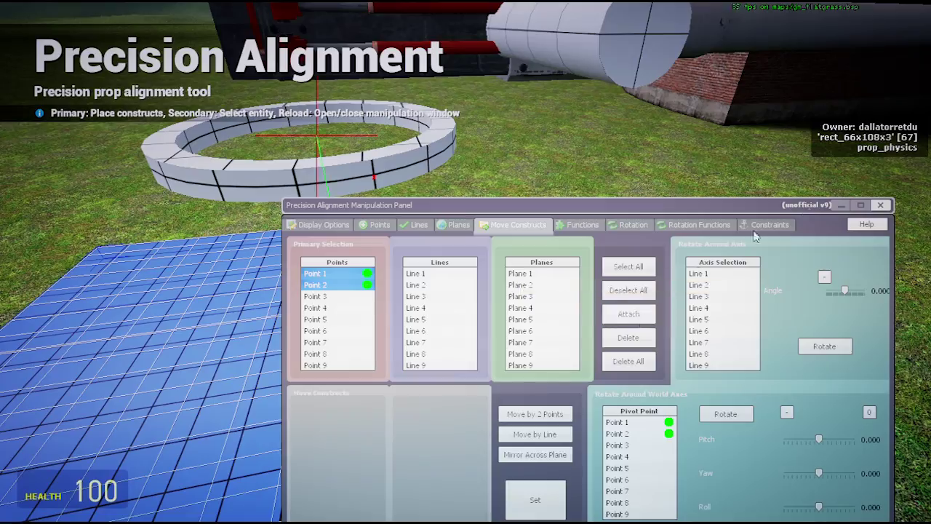
- Set Point 1's Z to 0 and Point 2's Z to 80, relative to the entity
left_click(880, 205)
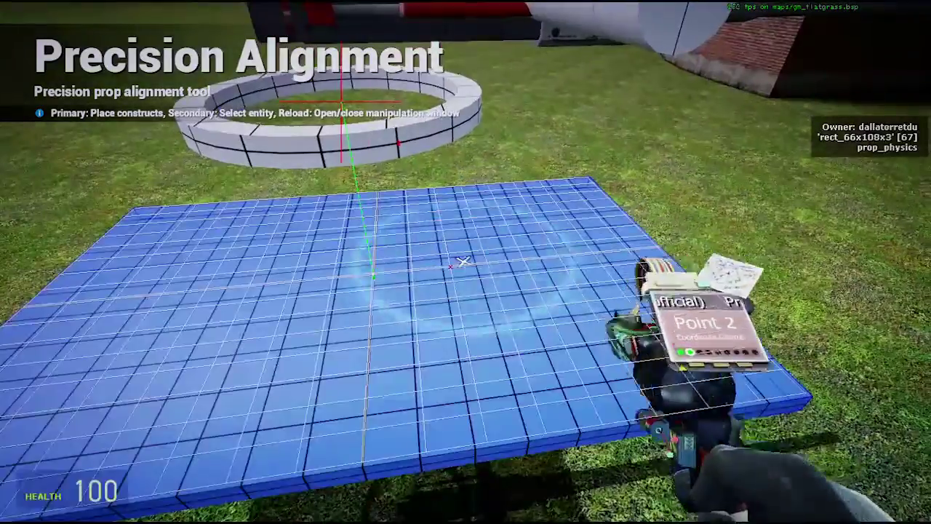
key("a")
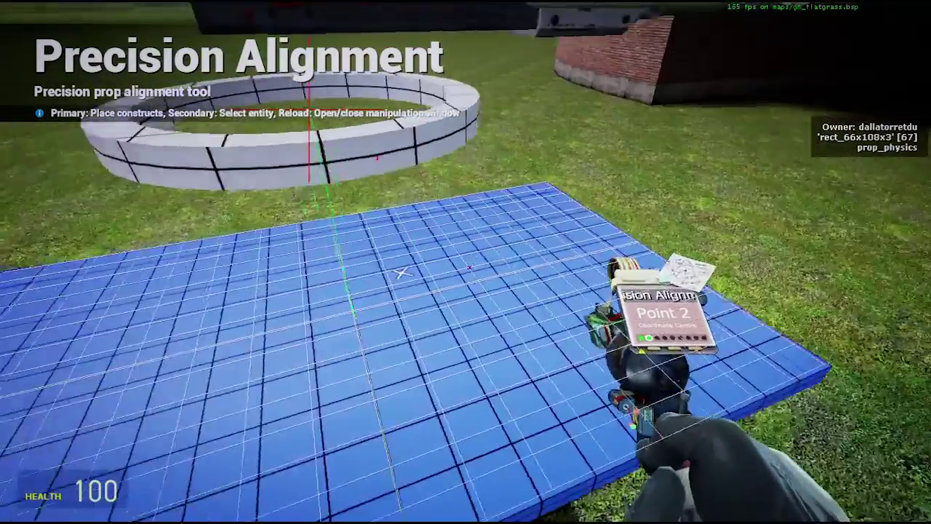
key("r")
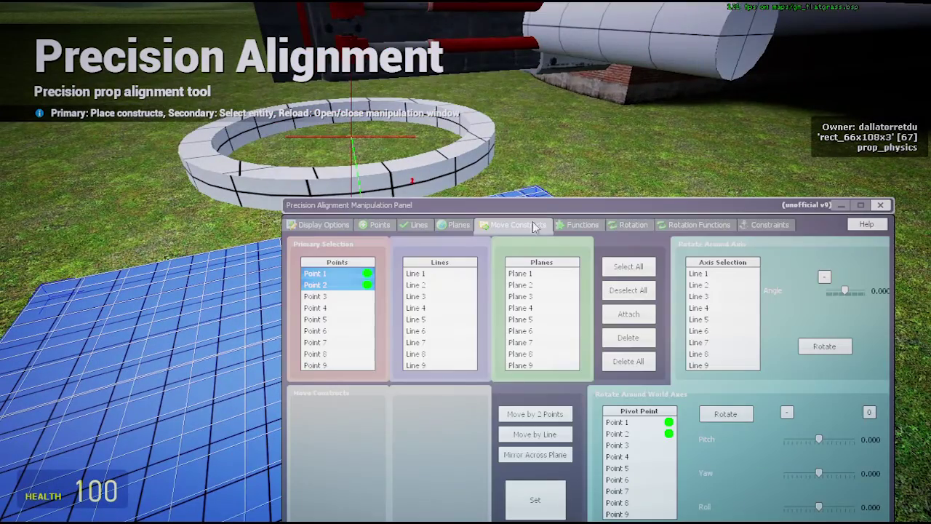
left_click_drag(505, 213, 559, 331)
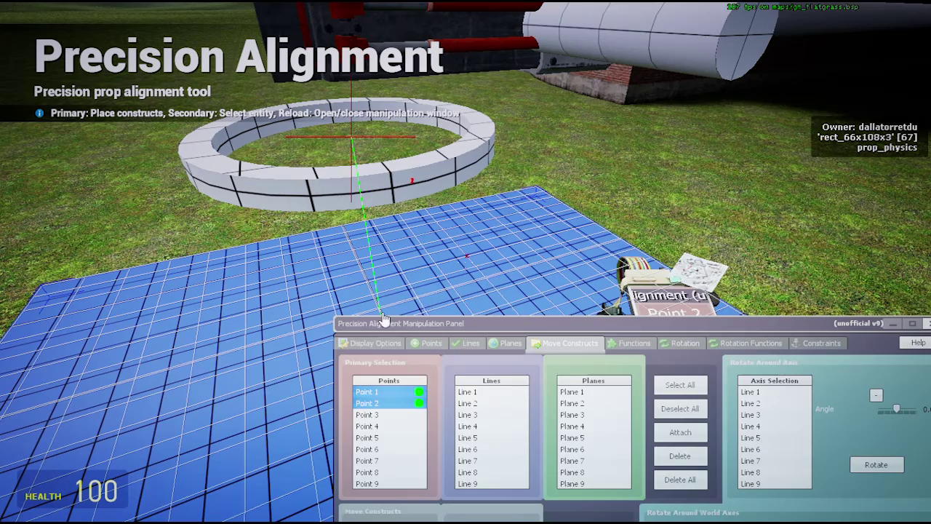
left_click_drag(442, 327, 438, 213)
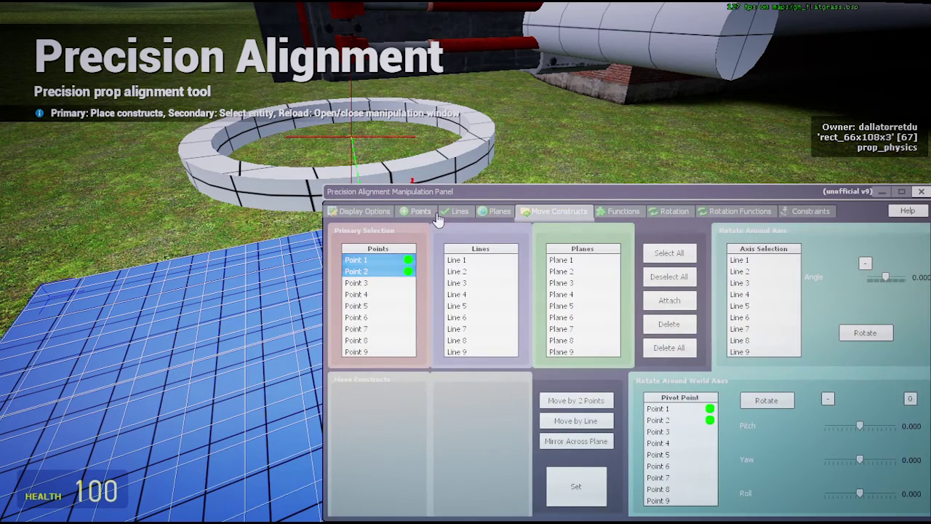
left_click(433, 211)
left_click(371, 262)
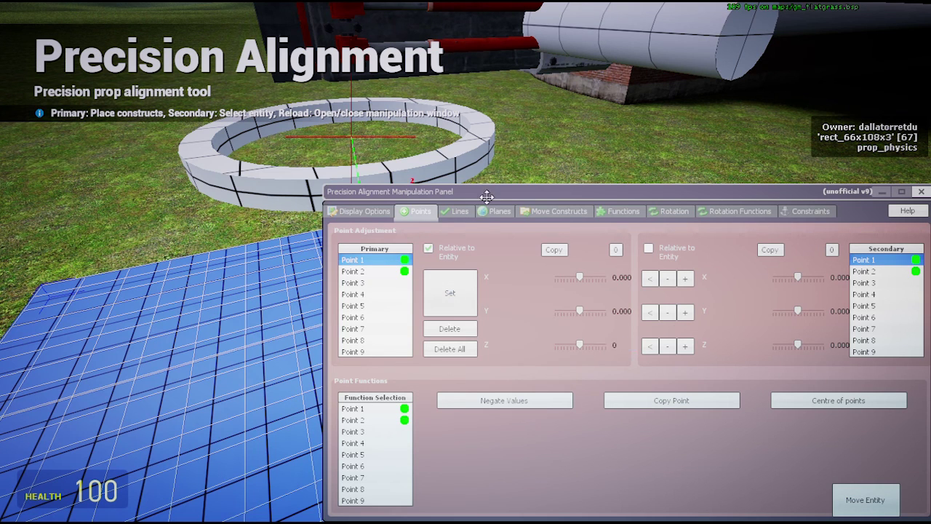
left_click_drag(487, 196, 494, 218)
left_click(382, 289)
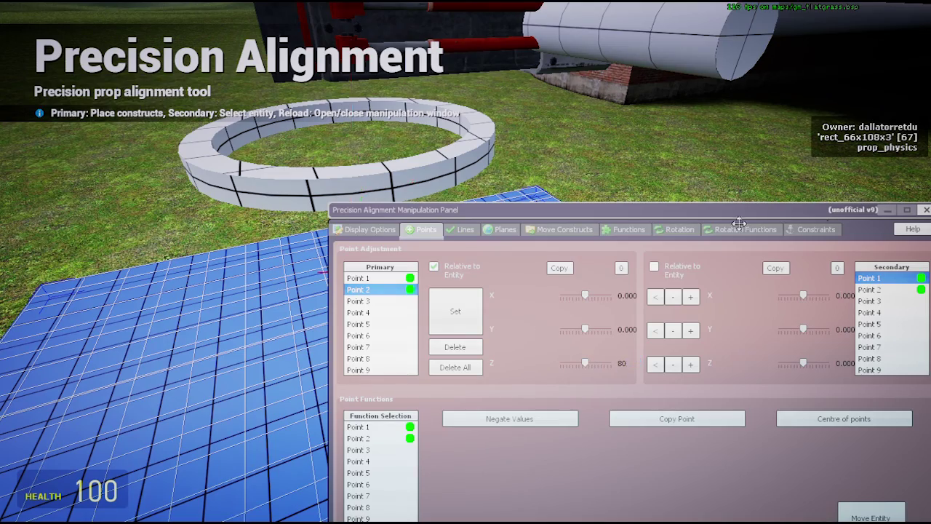
- Lower Point 2 above the base plate by setting its relative Z to 74
key("r")
key("r")
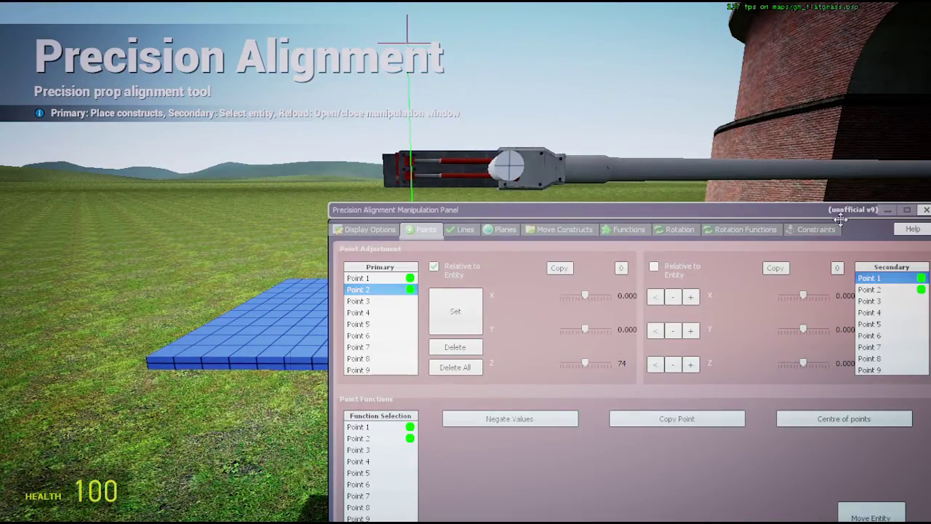
key("r")
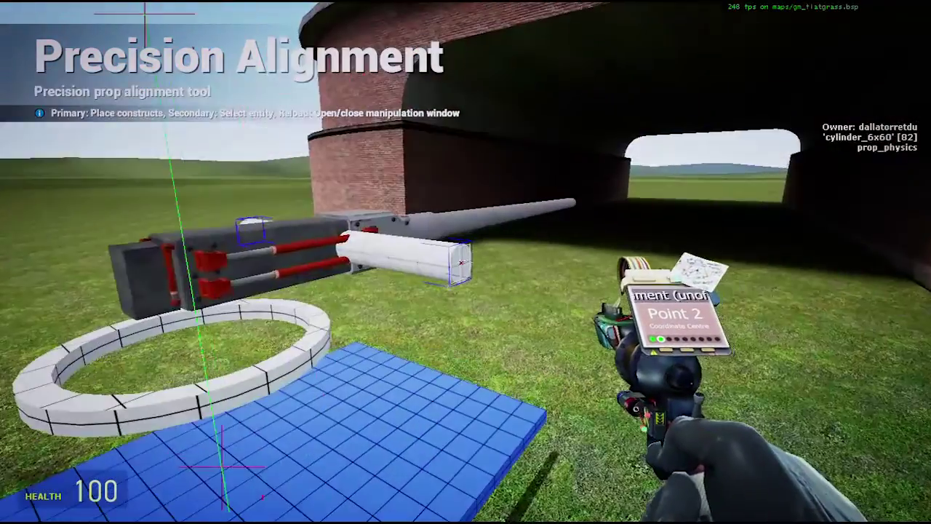
- Place Points 4 and 5 at the centres of the trunnion cylinder's two end faces, using the Hitpos point mode
key("q")
left_click(683, 317)
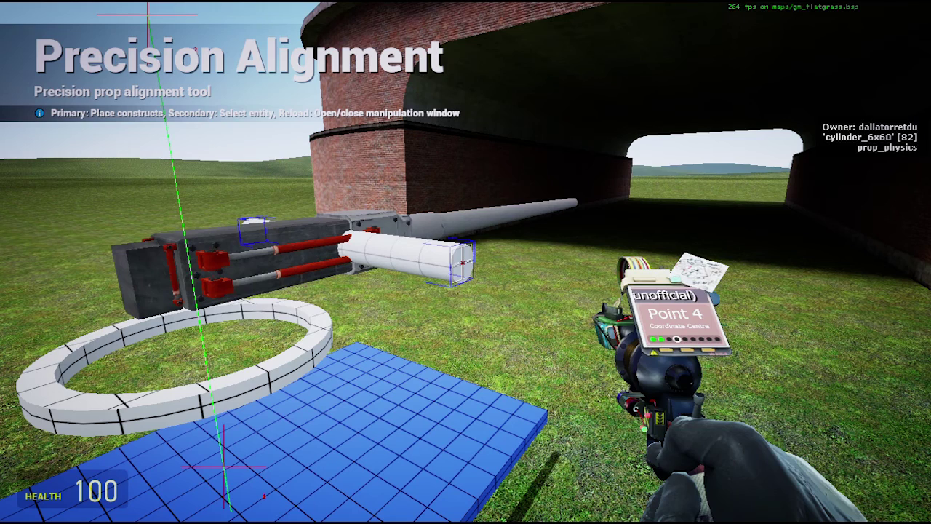
left_click(466, 262)
key("q")
left_click(681, 88)
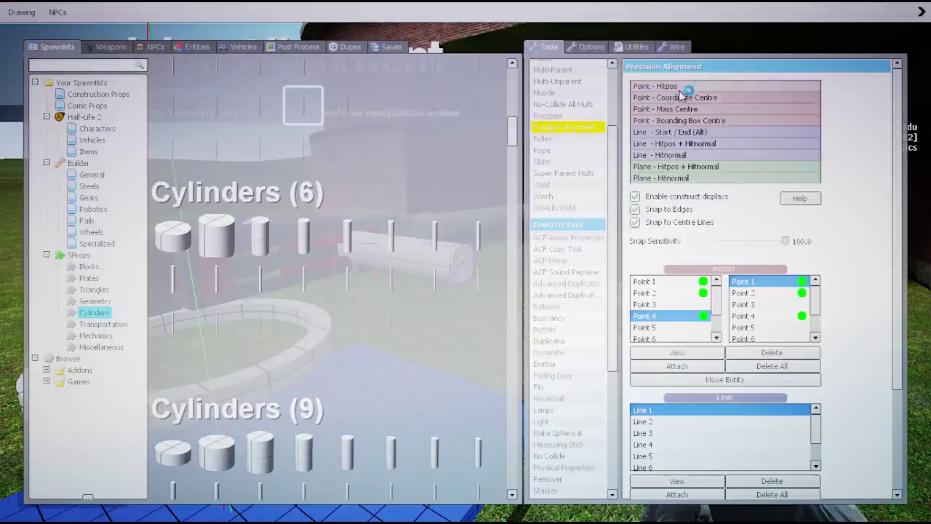
left_click(465, 262)
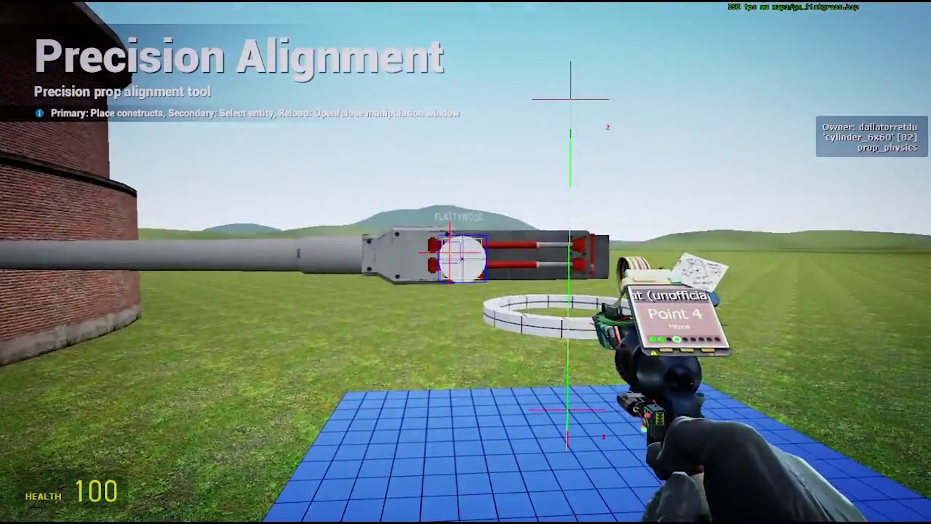
left_click(466, 262)
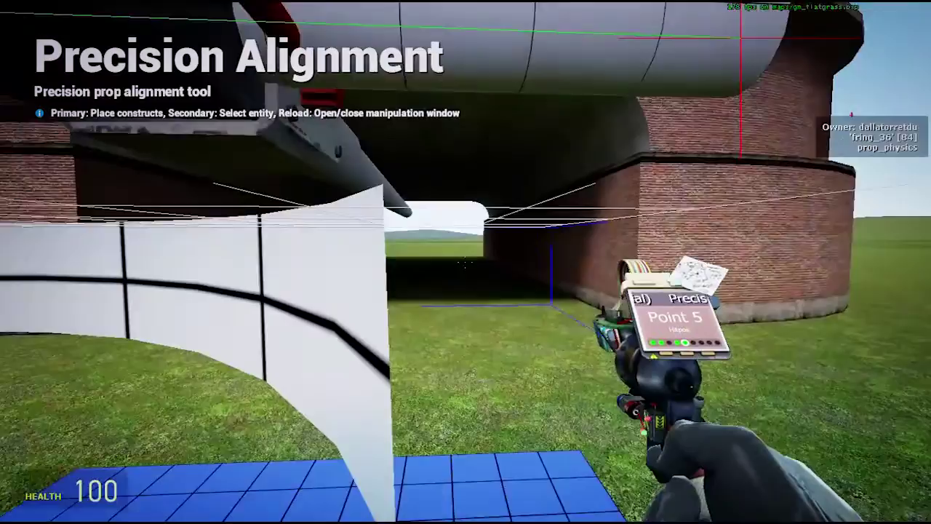
- Attach Points 4 and 5 to the 75mm cannon
key("r")
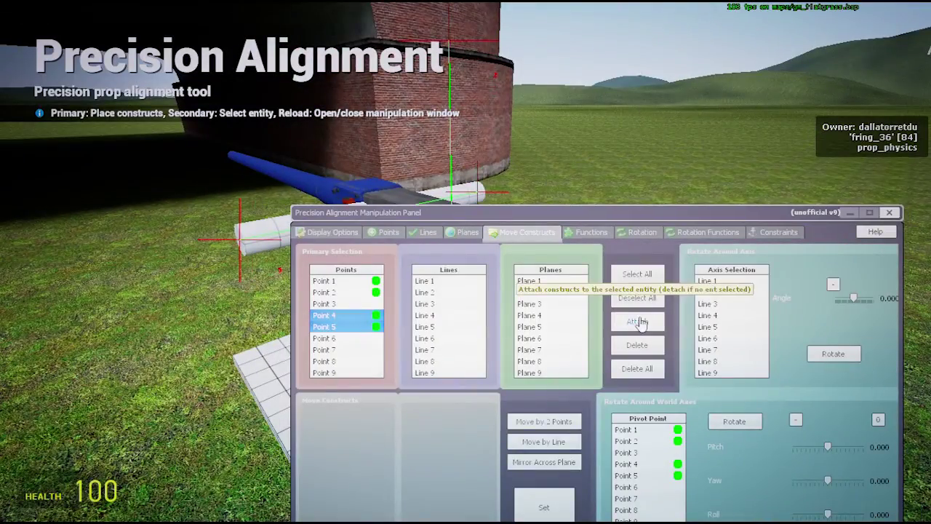
left_click(658, 328)
left_click(888, 212)
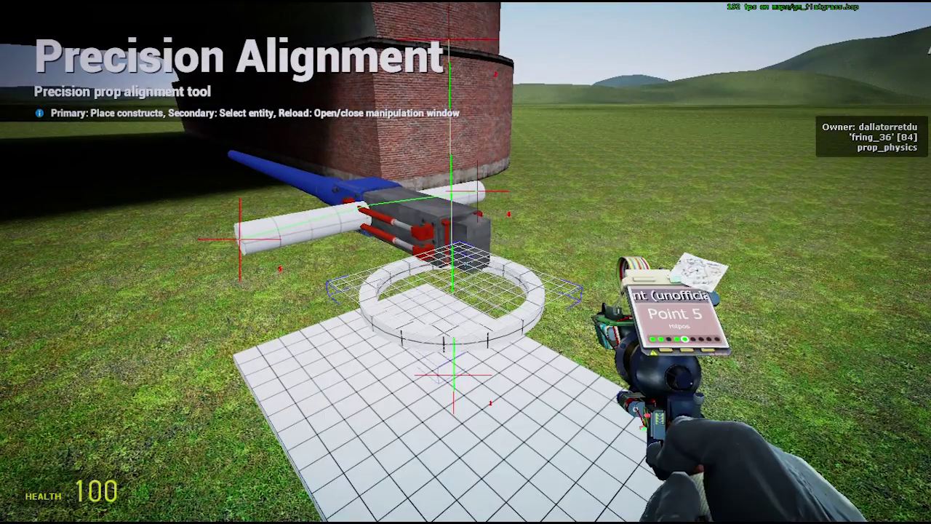
- Move the trunnion points inward by setting the relative Y of Point 4 to -24 and of Point 5 to 24
key("r")
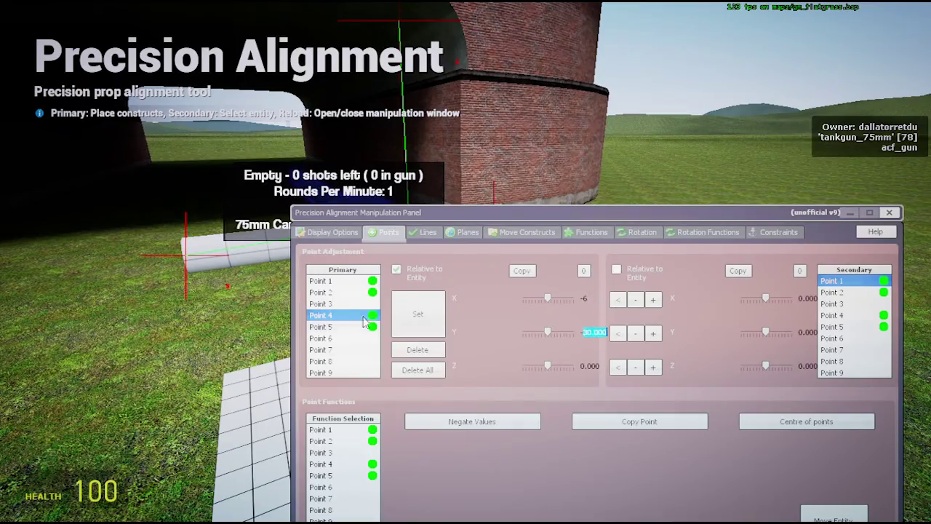
type("24")
left_click(321, 327)
double_click(588, 334)
type("24")
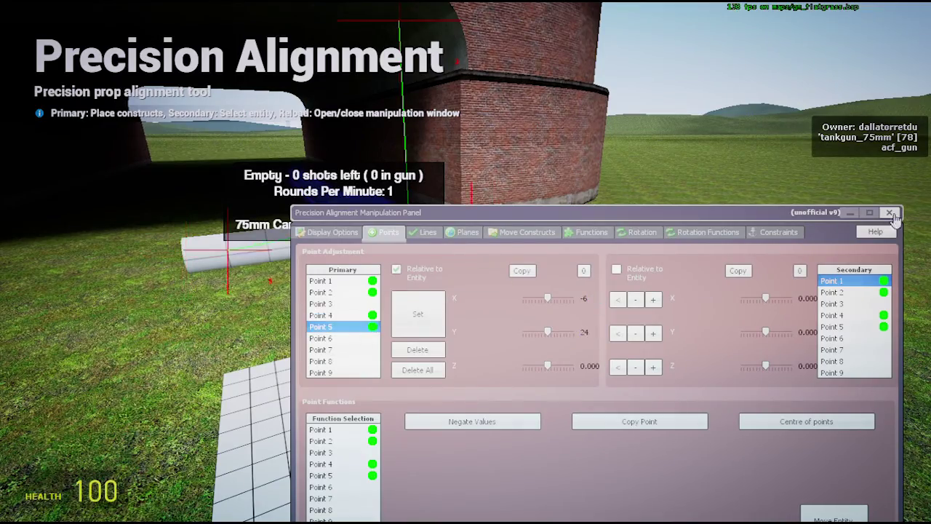
left_click(889, 212)
- Examine the placement of all four points on the trunnion, cannon and base plate from several angles
key("w")
key("w")
right_click(465, 261)
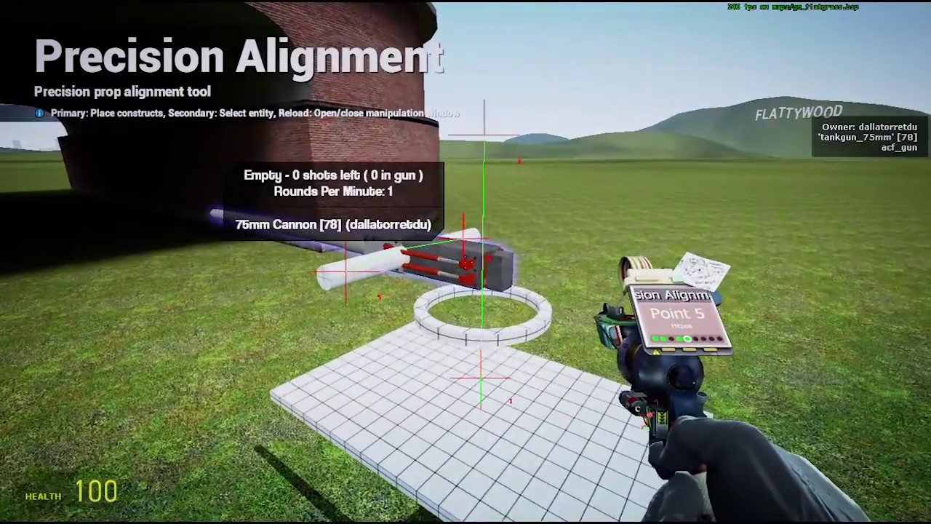
key("s")
key("a")
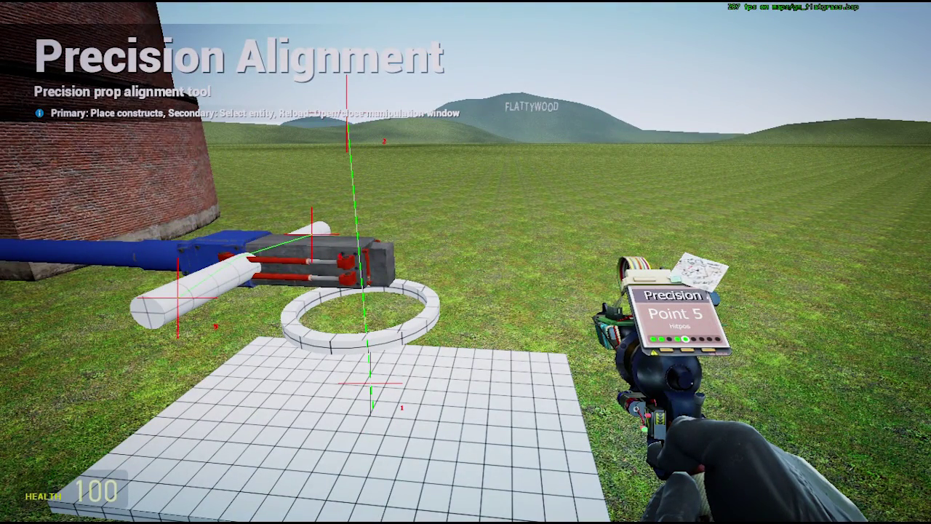
key("w")
key("a")
key("s")
key("d")
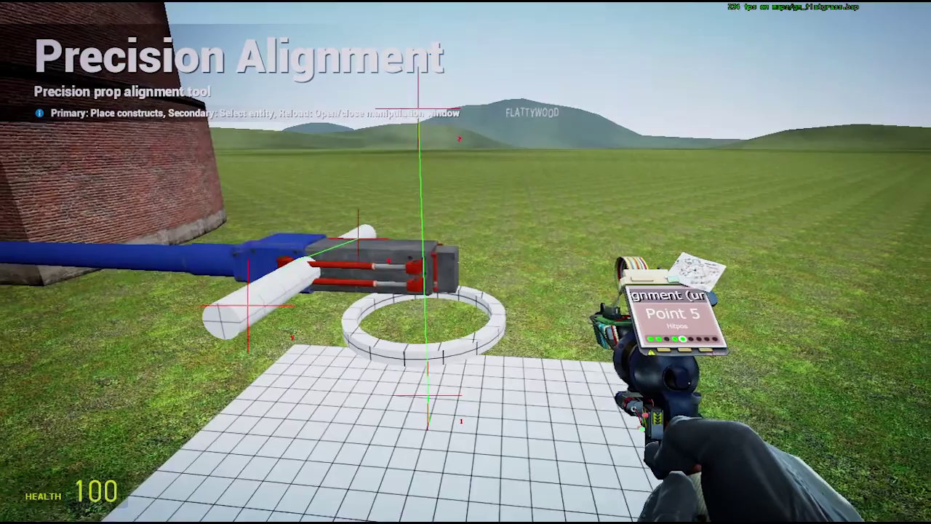
key("a")
key("s")
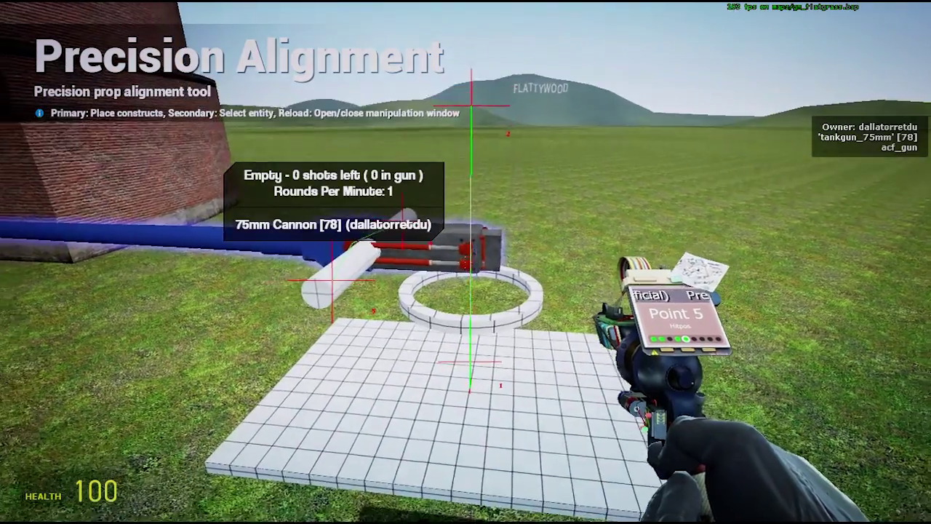
- Create a rigid rope constraint of width 1 between Point 1 and Point 4
key("r")
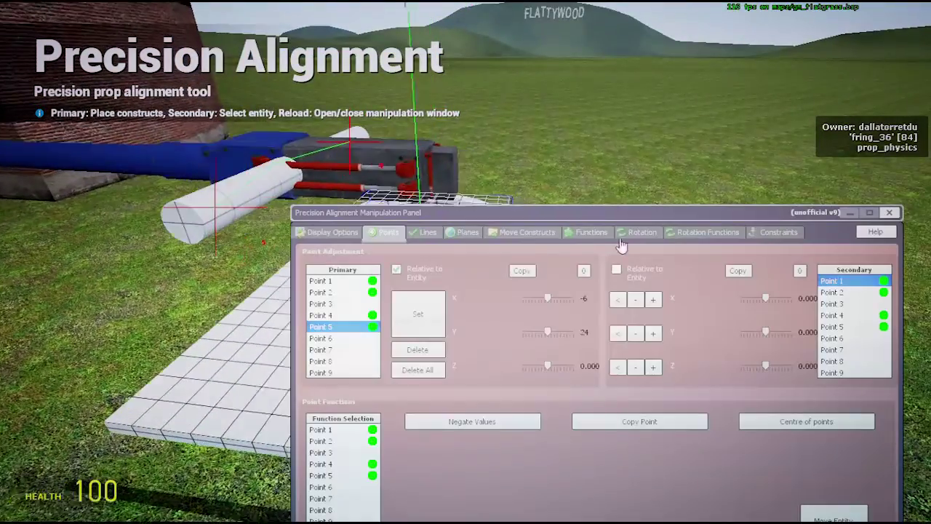
left_click(775, 232)
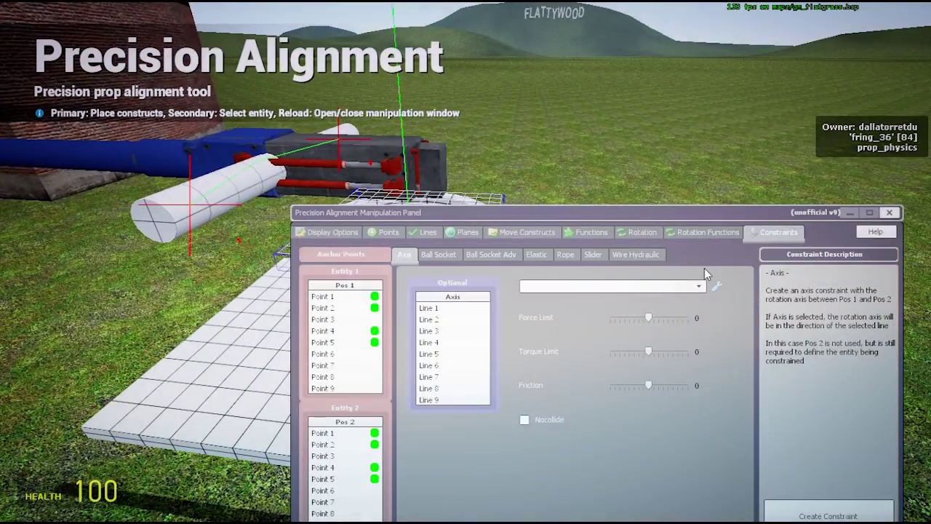
left_click(342, 297)
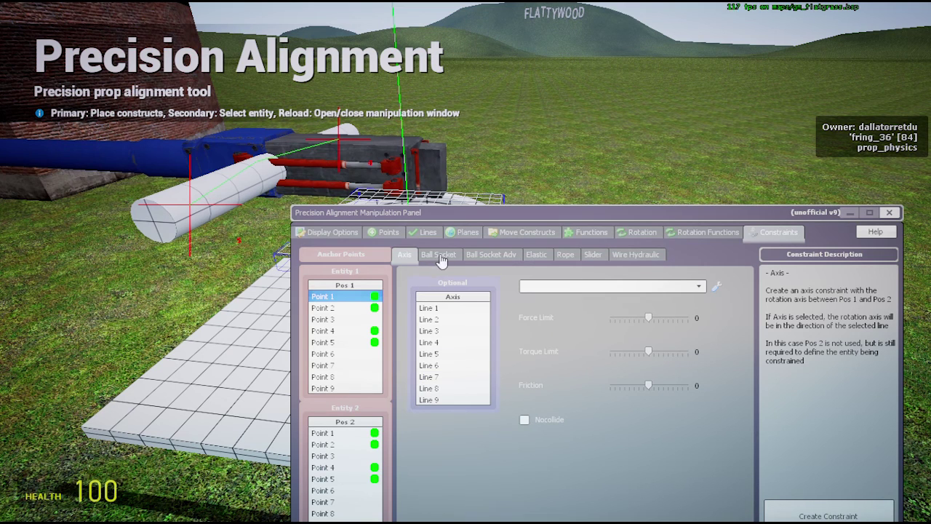
left_click(564, 256)
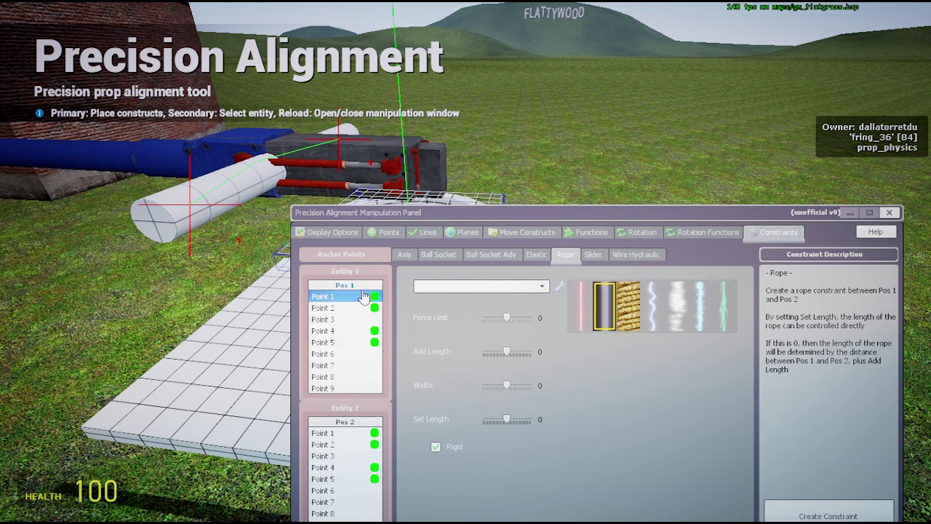
left_click(364, 467)
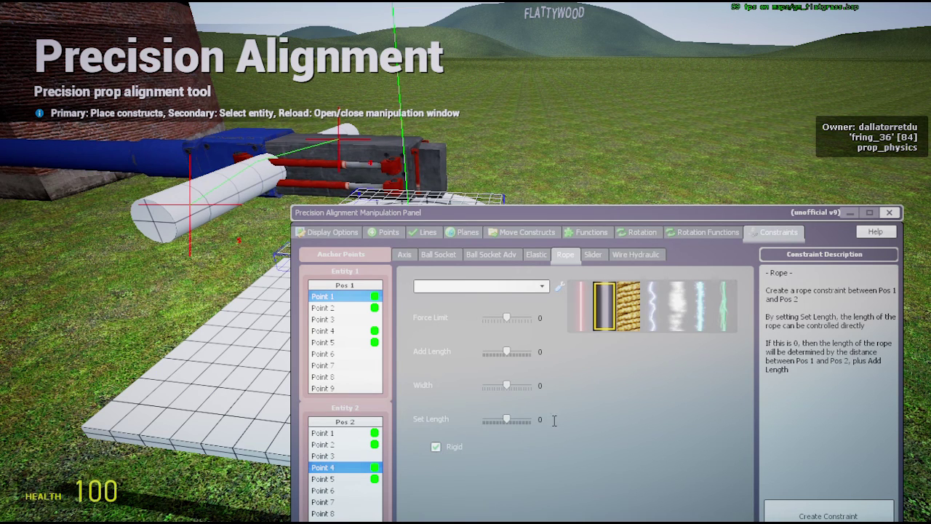
type("1")
key("Return")
left_click(888, 212)
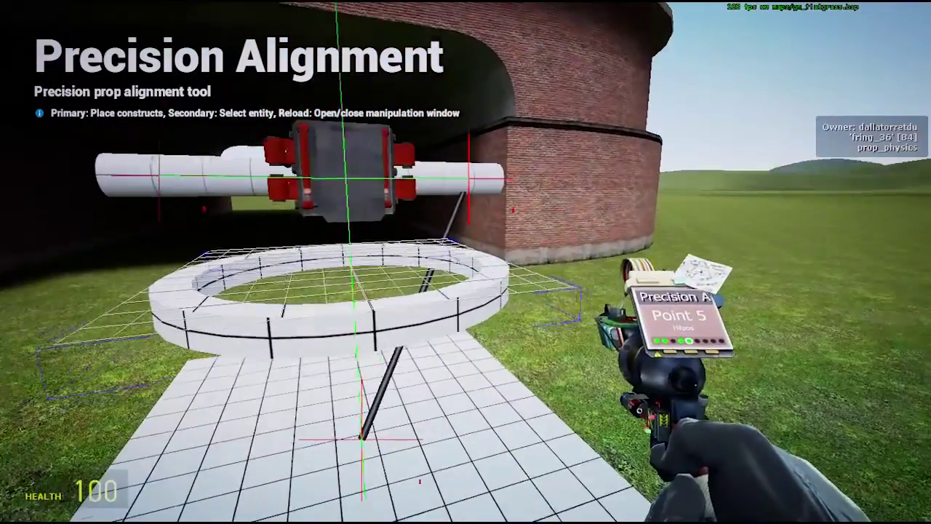
- Create a second rigid rope of width 1 from Point 1 to Point 5 on the other end of the trunnion
key("r")
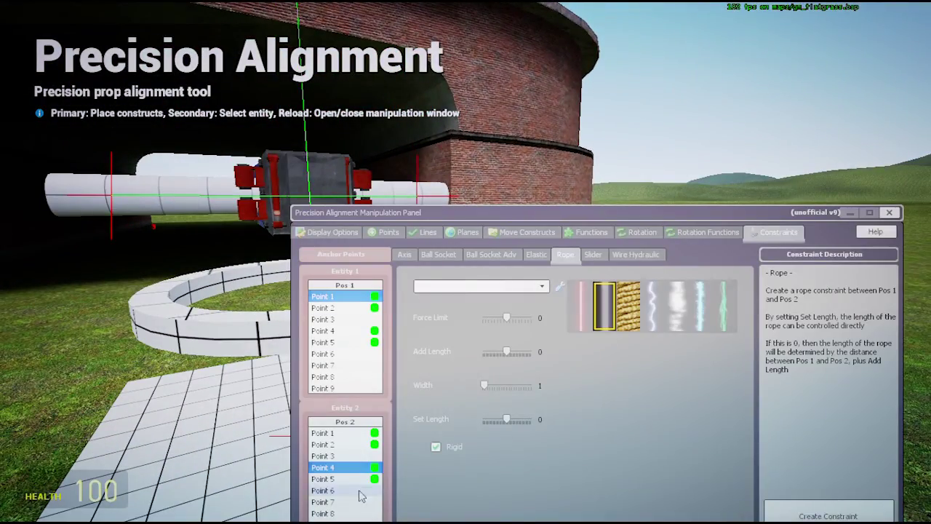
left_click(352, 479)
left_click(842, 516)
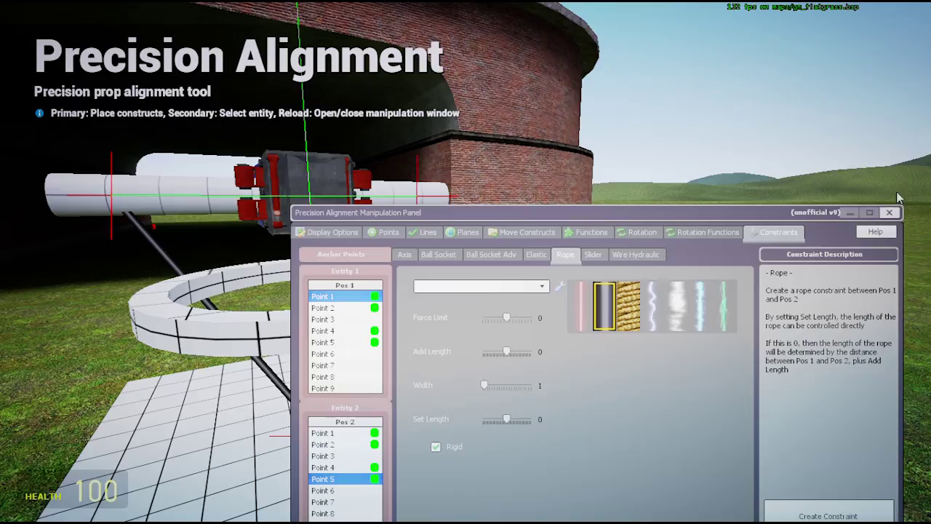
left_click(889, 212)
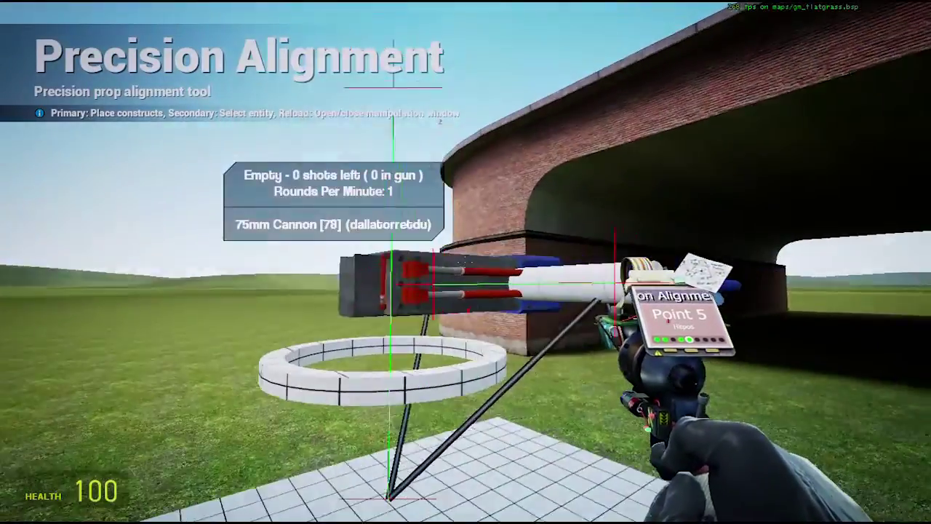
- Create rigid ropes of width 1 from Point 2 above the turret to both Point 5 and Point 4
key("r")
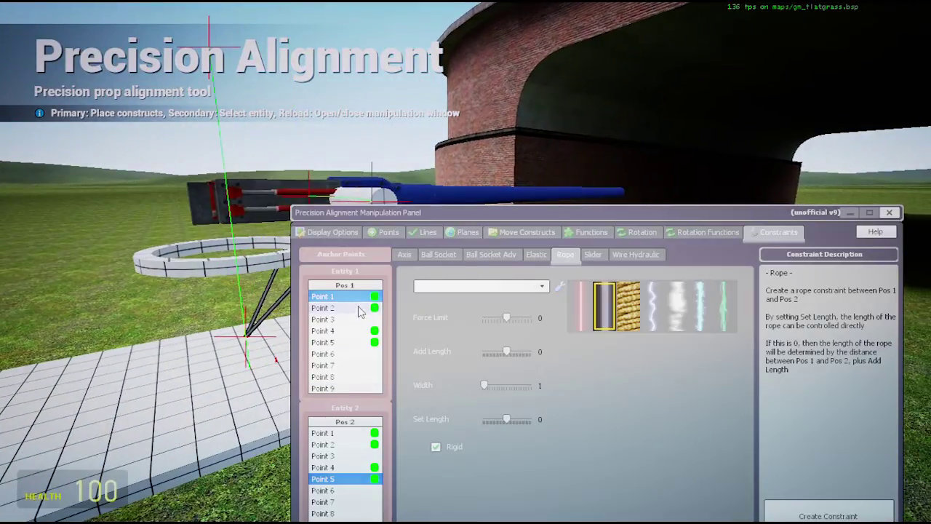
left_click(359, 309)
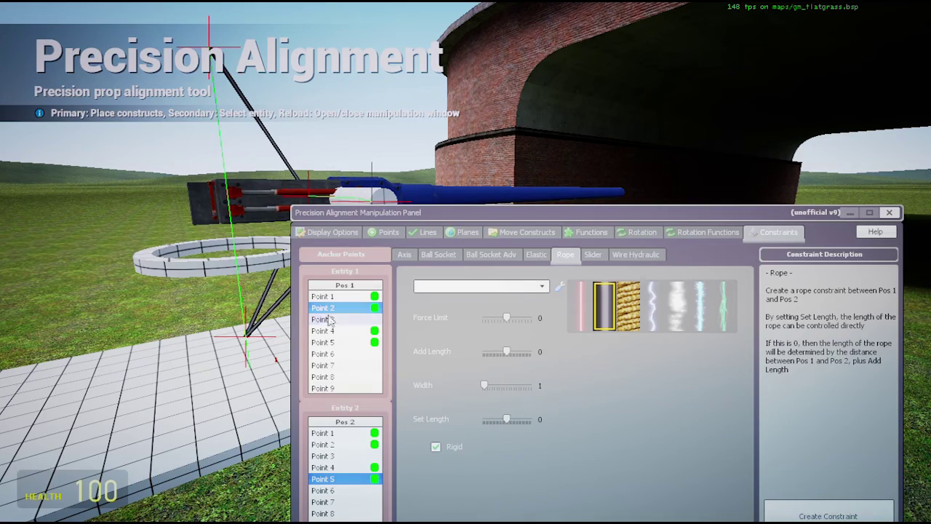
left_click(870, 515)
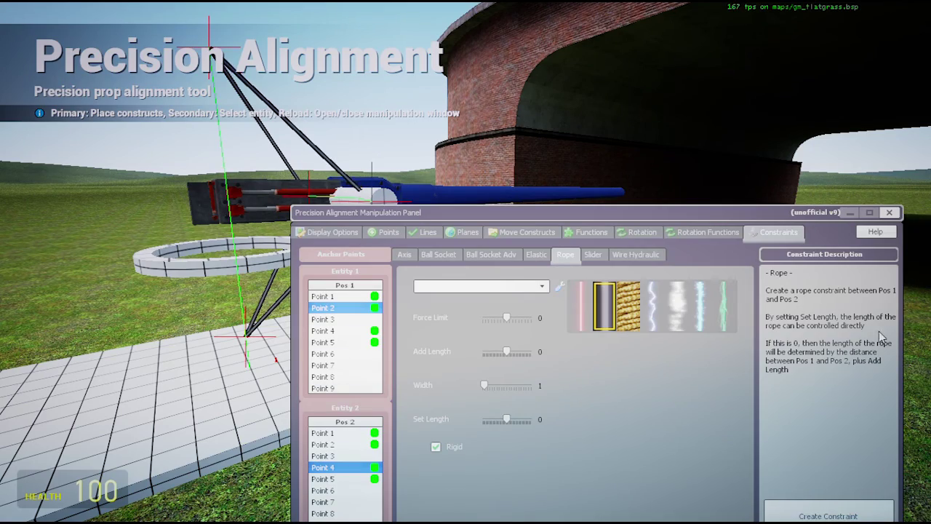
left_click(890, 211)
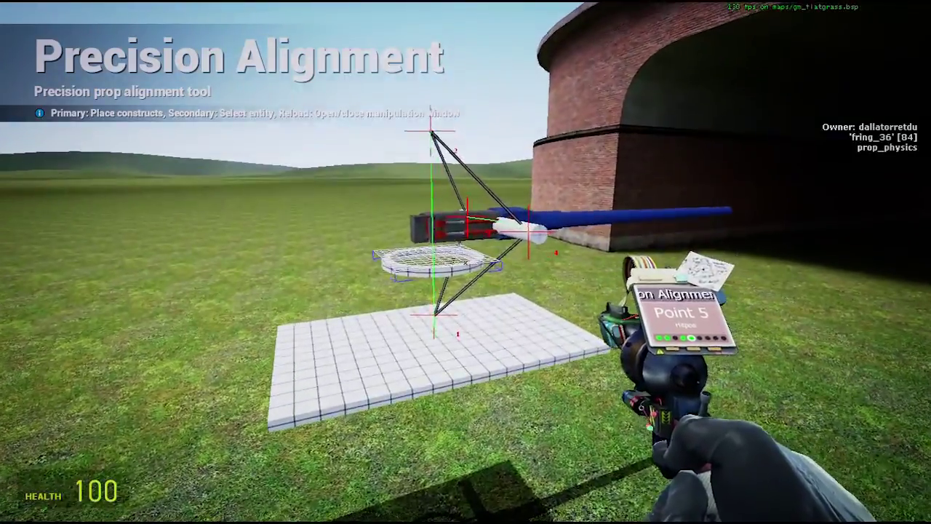
- Copy the turret assembly with Advanced Duplicator 2, paste a duplicate beside the original and unfreeze its parts
key("q")
left_click(575, 295)
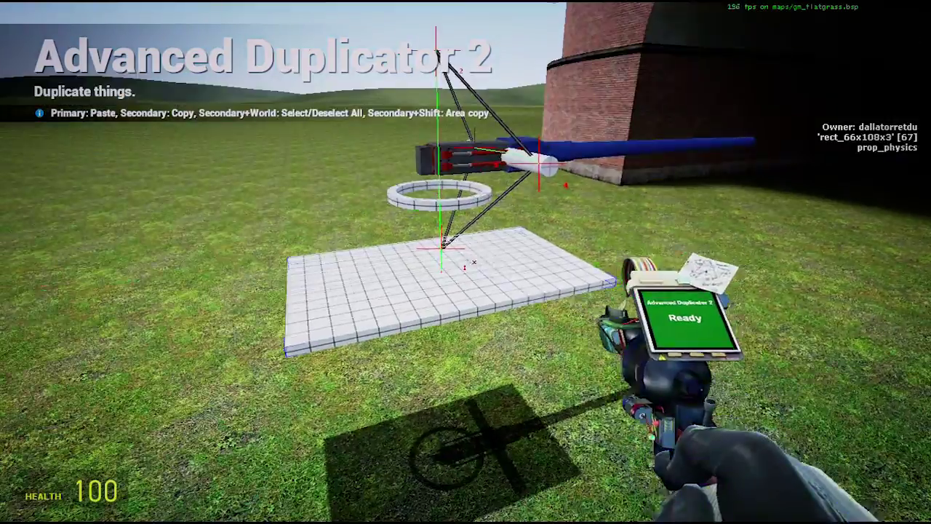
left_click(466, 262)
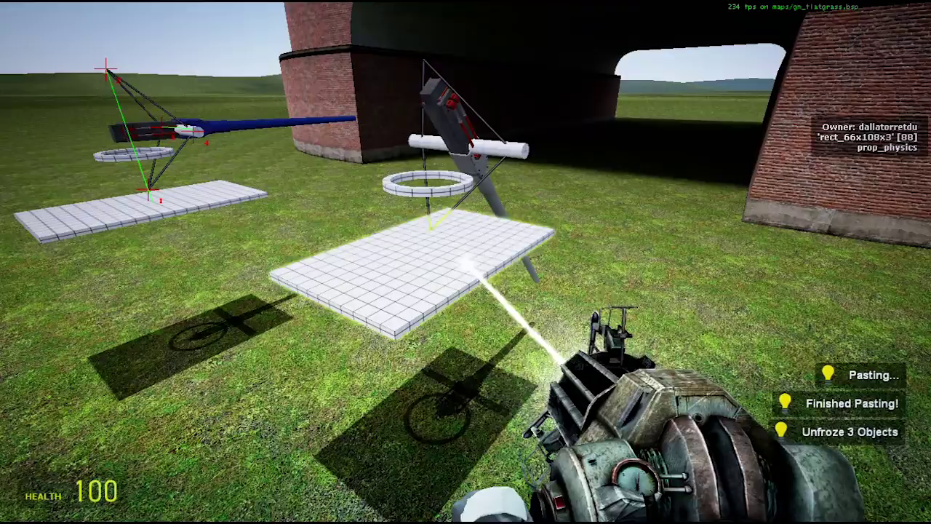
key("w")
key("s")
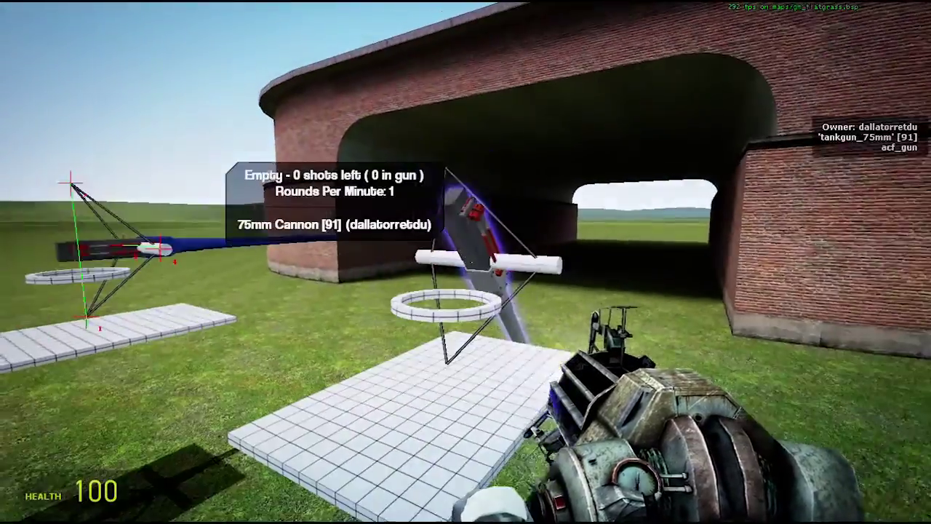
- Swing the duplicate's cannon and turn its ring with the physics gun to test the rigid rope constraints
key("s")
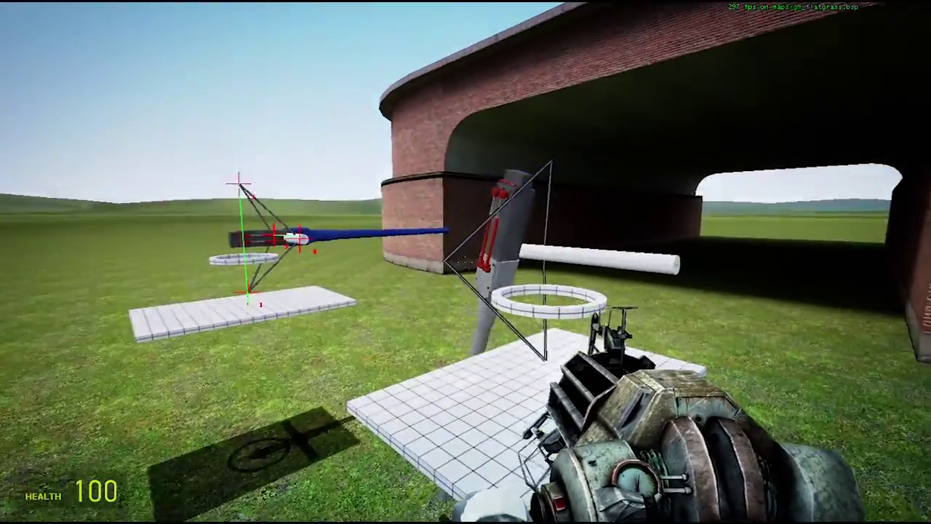
left_click(465, 262)
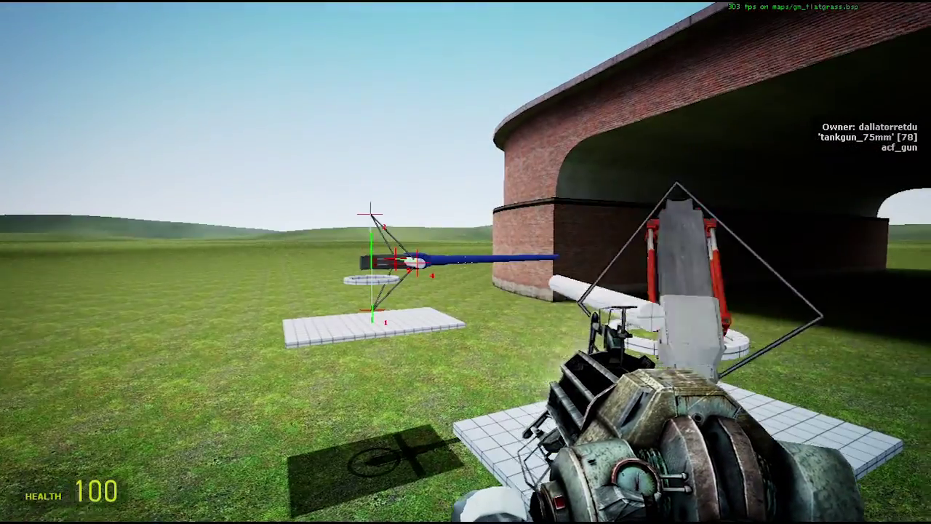
key("a")
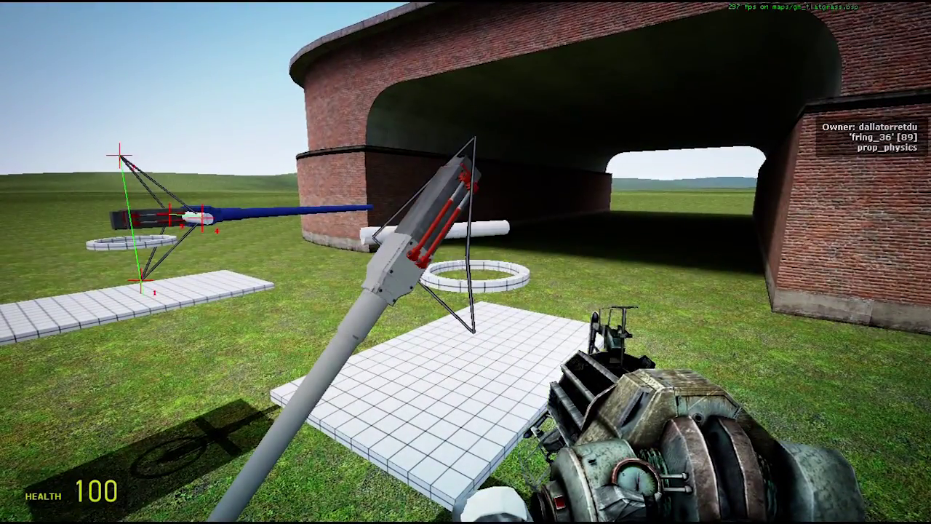
key("w")
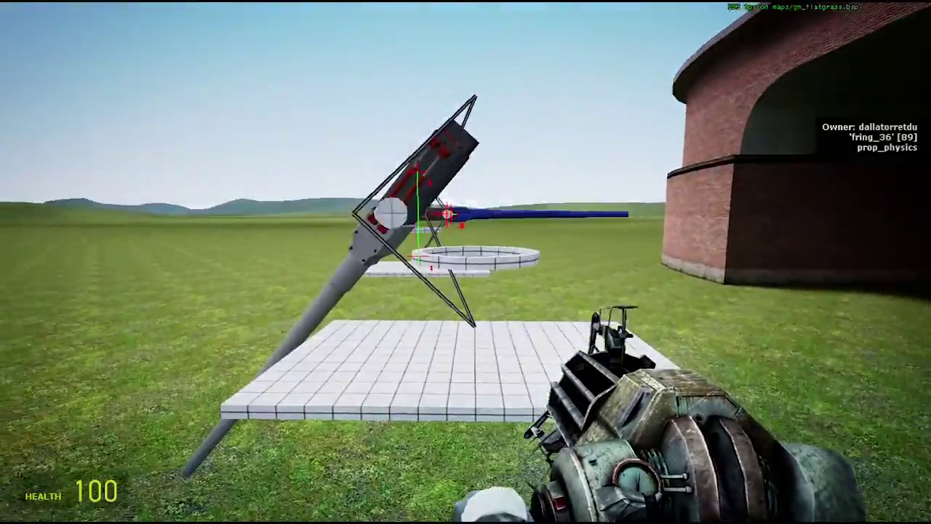
left_click_drag(466, 262, 466, 262)
right_click(465, 262)
key("a")
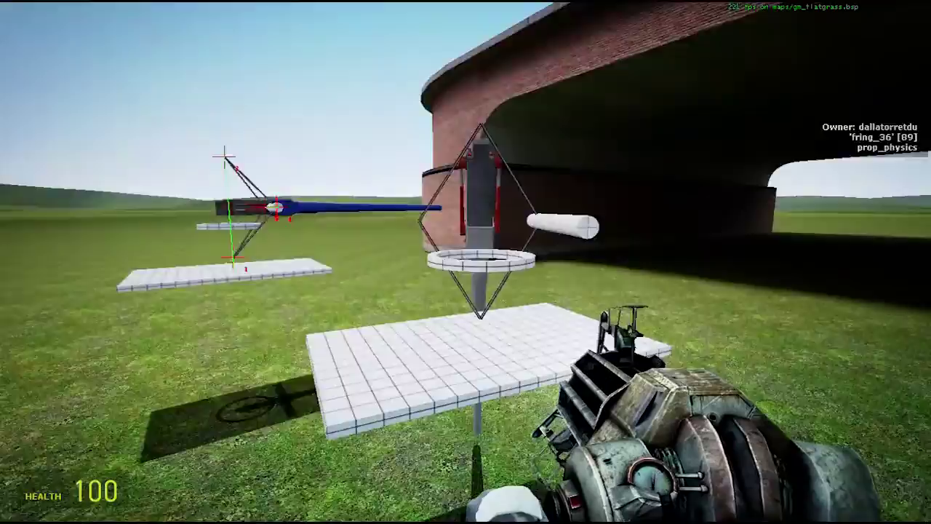
- Rotate the duplicate's 75mm cannon around the turret, freeze it in place and inspect the assembly from several sides
left_click(466, 262)
key("d")
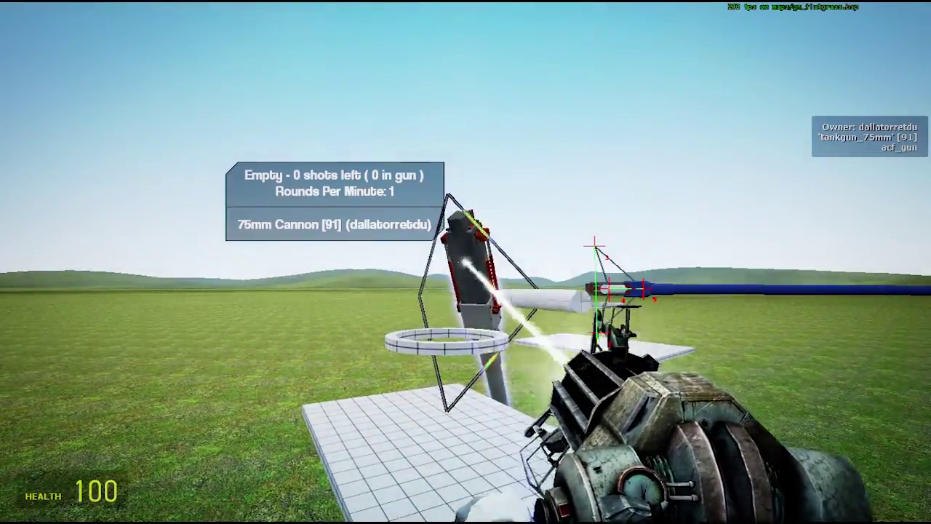
right_click(465, 262)
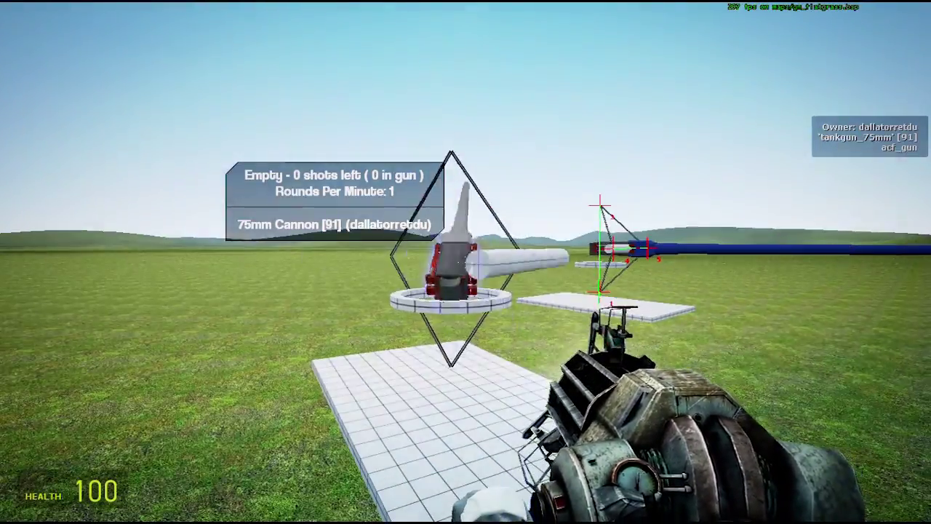
key("a")
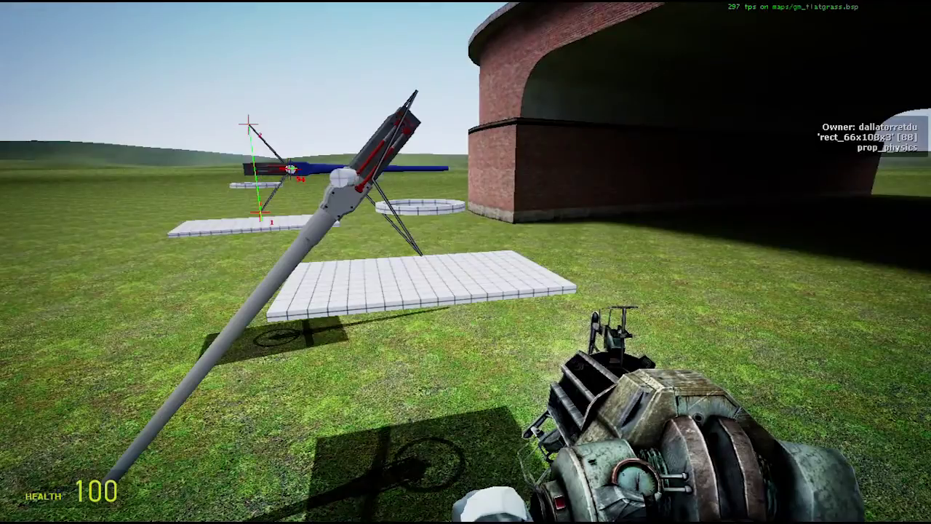
key("d")
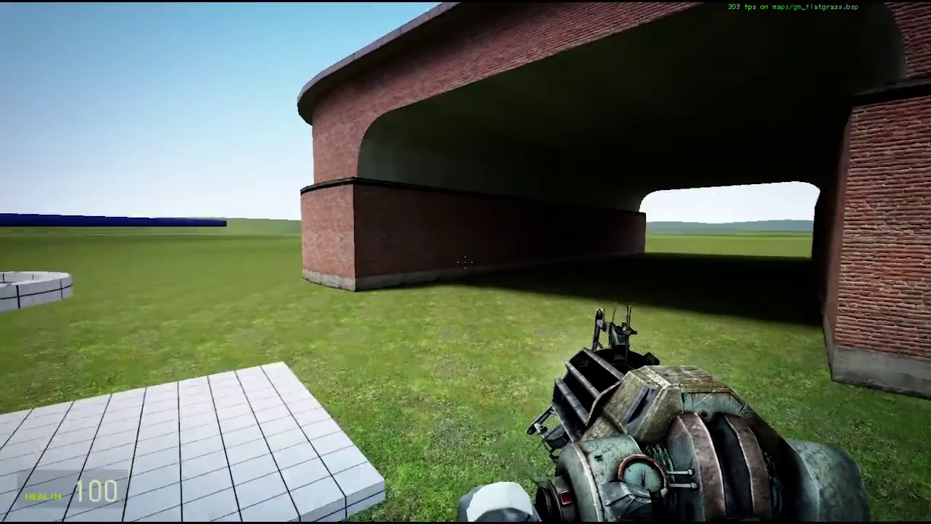
key("a")
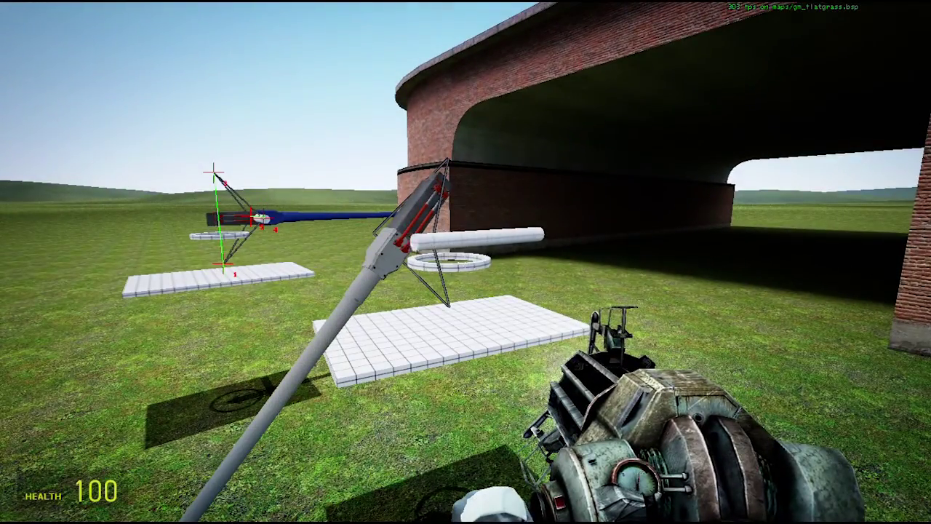
key("a")
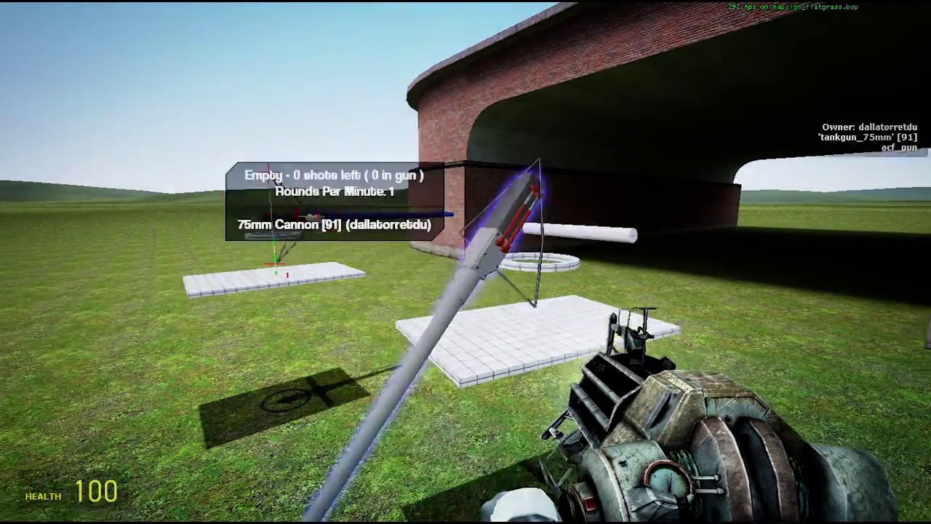
- Swing the duplicate's cannon once more, and undo the pasted duplicate
left_click_drag(466, 262, 465, 262)
key("w")
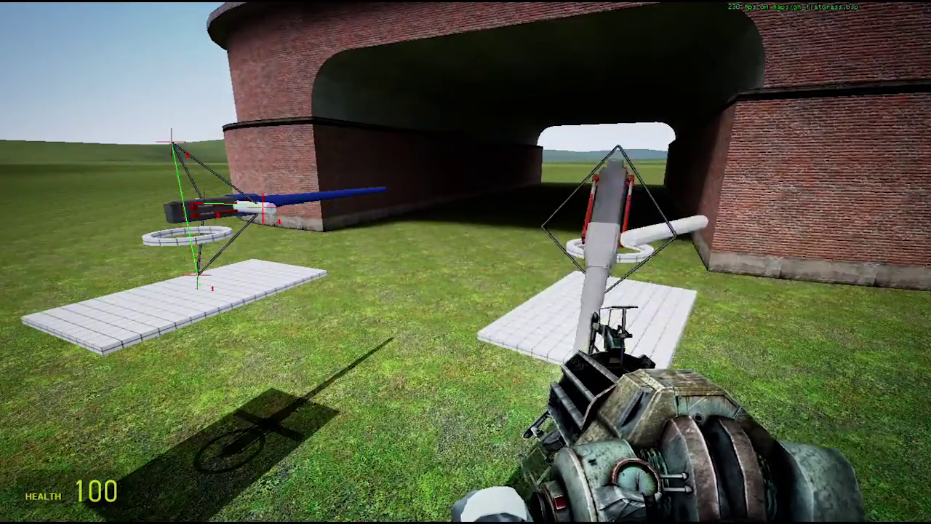
key("z")
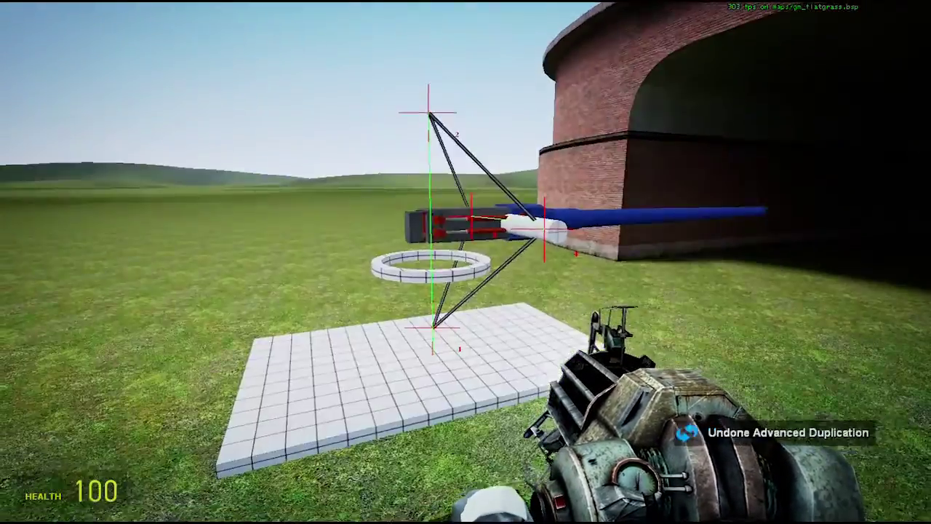
- No-collide the turret ring using the No-Collide All Multi tool
key("q")
scroll(577, 179, "up", 3)
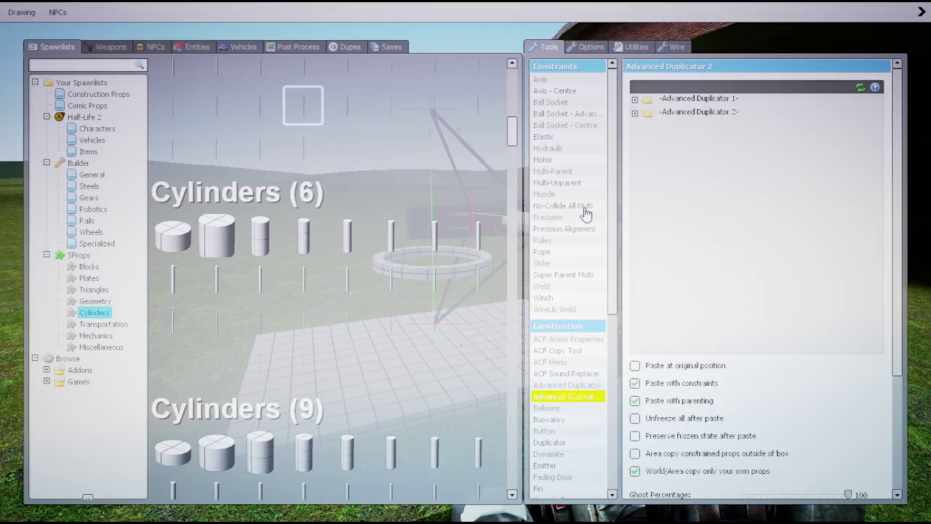
left_click(587, 208)
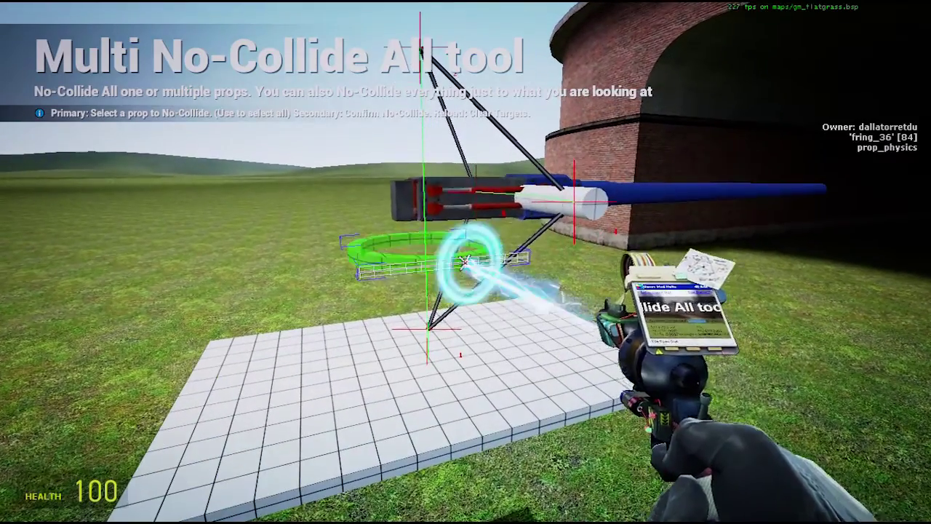
right_click(465, 262)
key("w")
- Activate the Precision tool and check the user level in its general tool options
key("q")
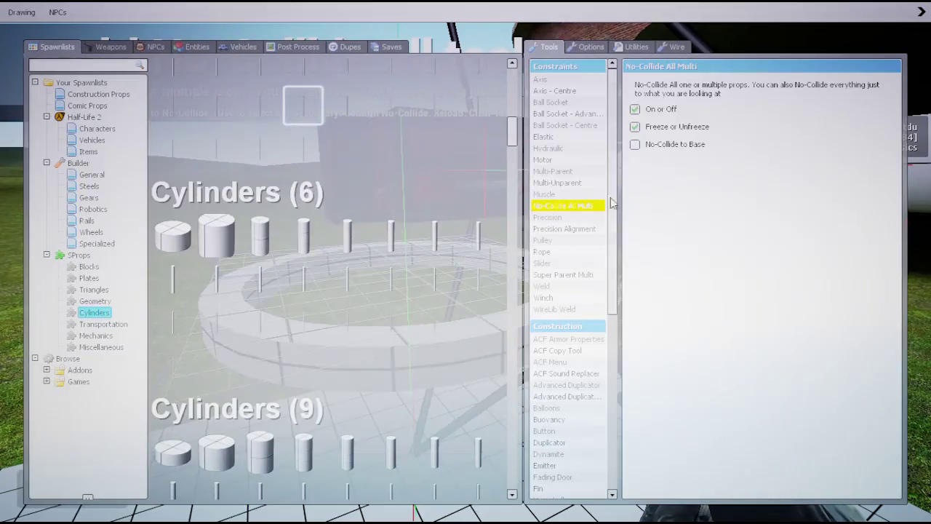
left_click(574, 230)
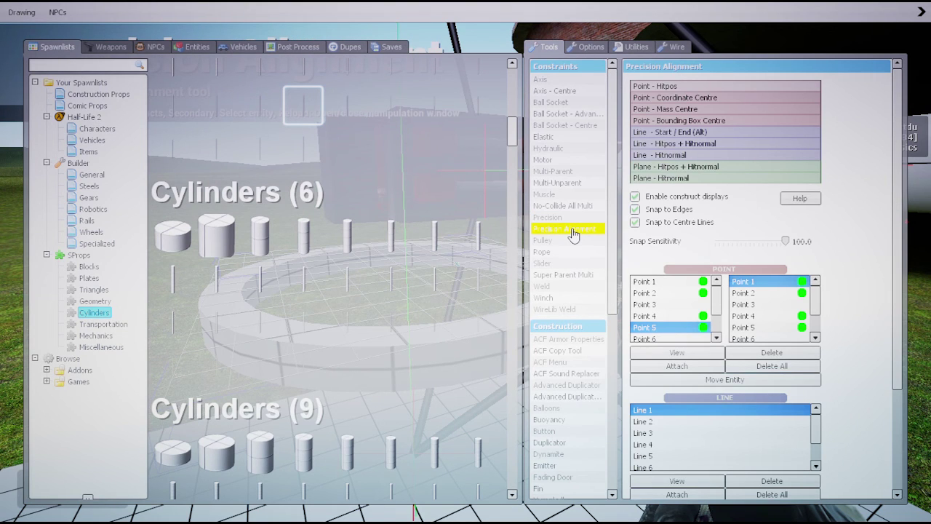
left_click(586, 217)
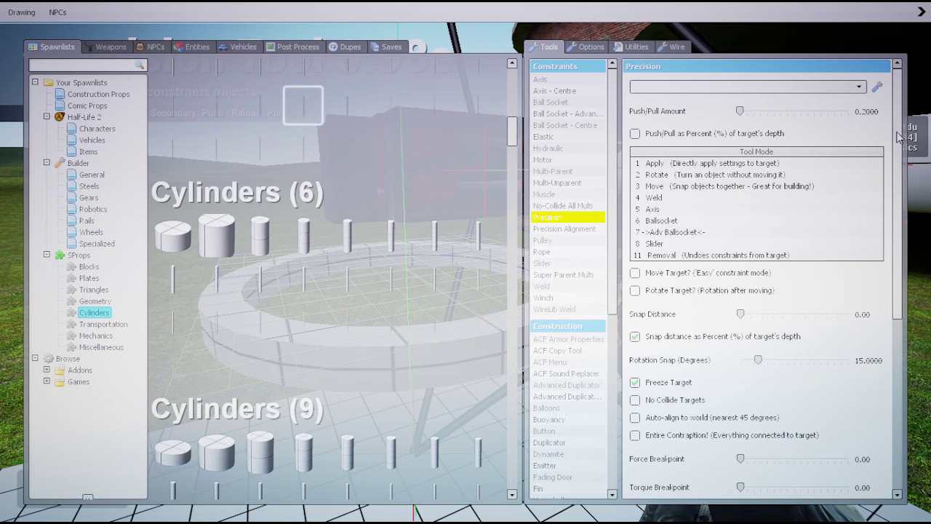
mouse_move(897, 133)
left_mouse_down()
mouse_move(896, 144)
mouse_move(896, 125)
left_mouse_up()
scroll(898, 291, "down", 10)
left_click(758, 494)
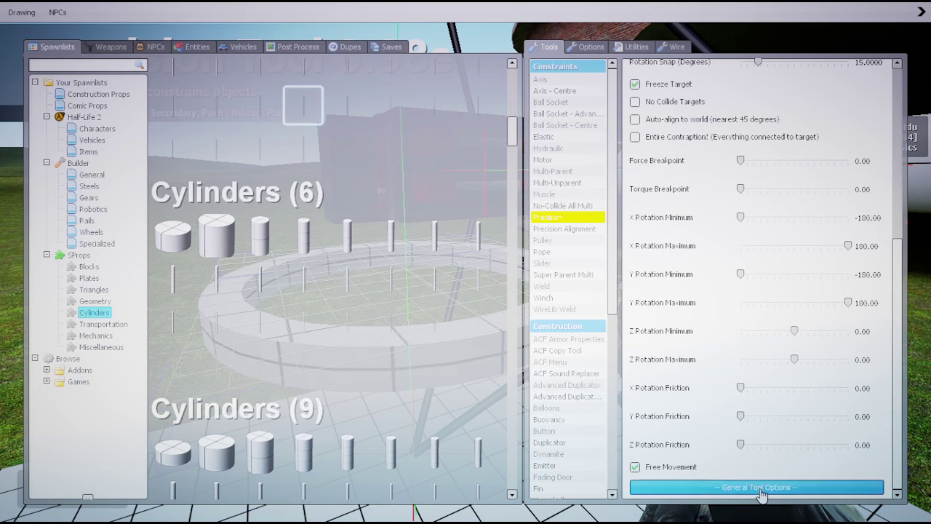
left_click_drag(899, 389, 911, 491)
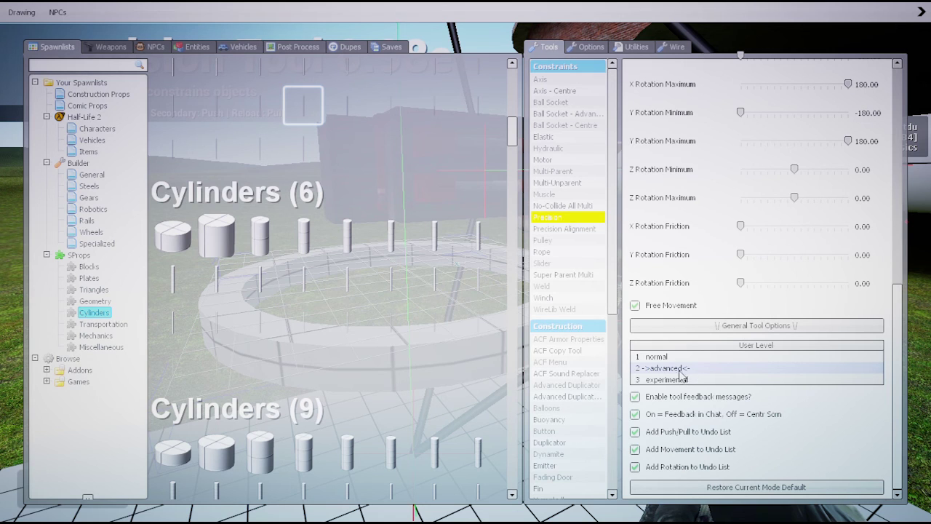
left_click(752, 326)
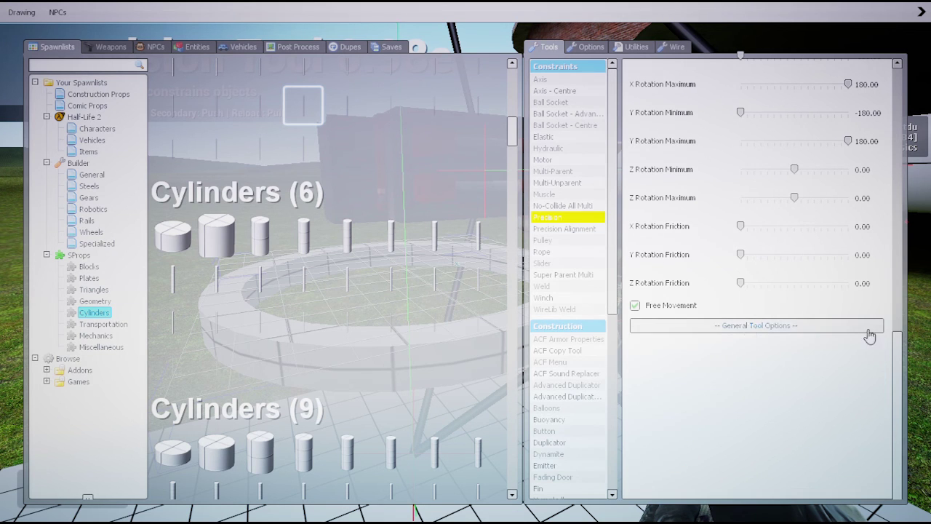
left_click_drag(902, 347, 885, 159)
scroll(886, 158, "up", 4)
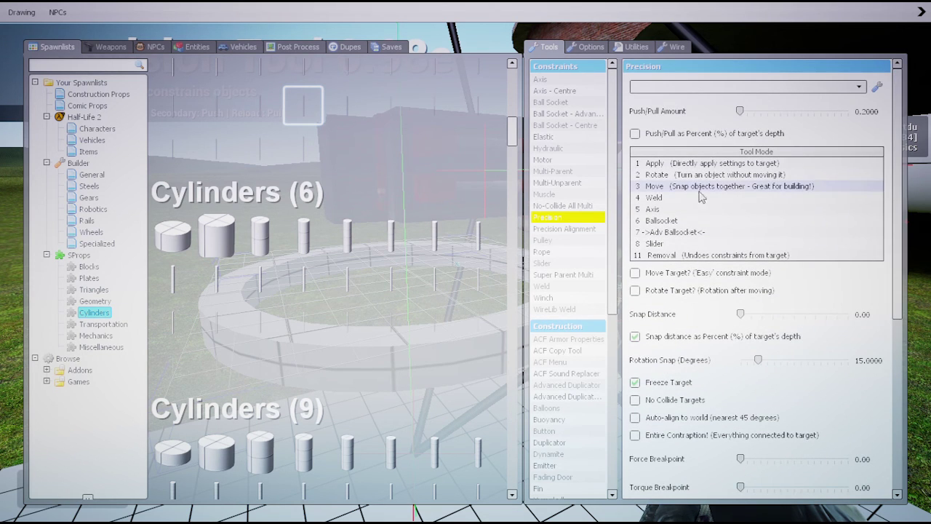
- Select the Adv Ballsocket mode for the Precision tool and review its target and snapping options
left_click(695, 232)
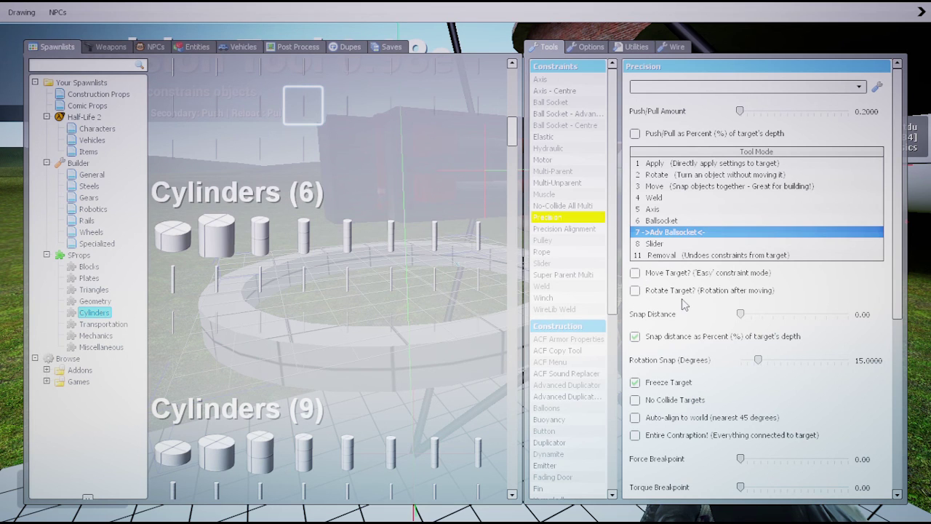
scroll(684, 304, "down", 1)
left_click(636, 303)
scroll(637, 304, "down", 3)
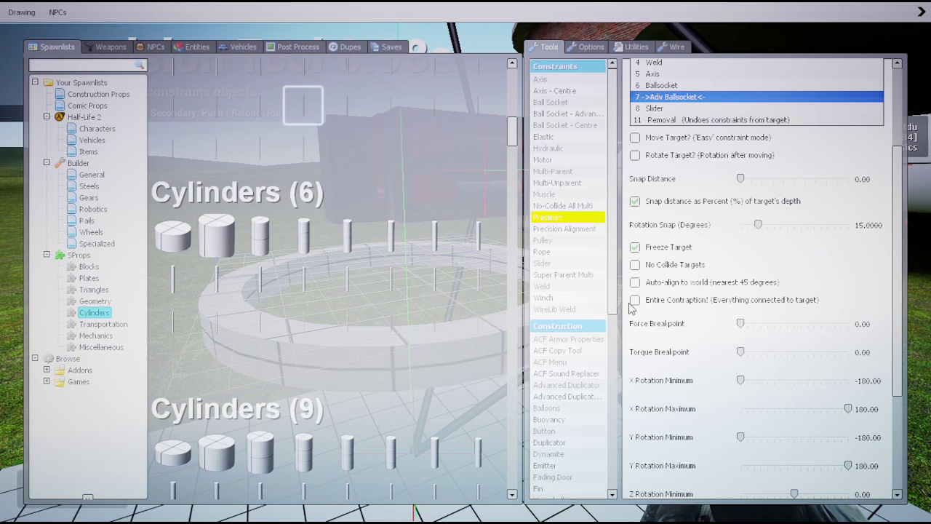
scroll(640, 308, "down", 1)
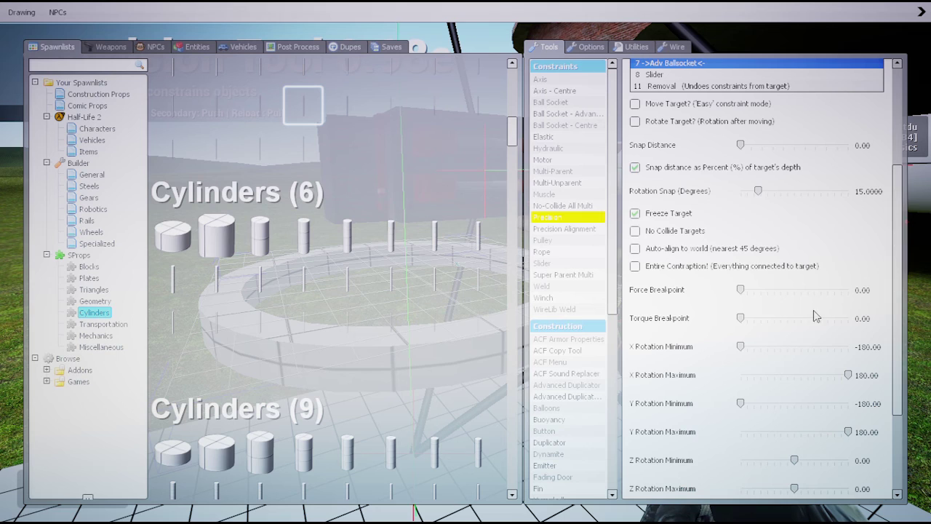
scroll(830, 314, "down", 1)
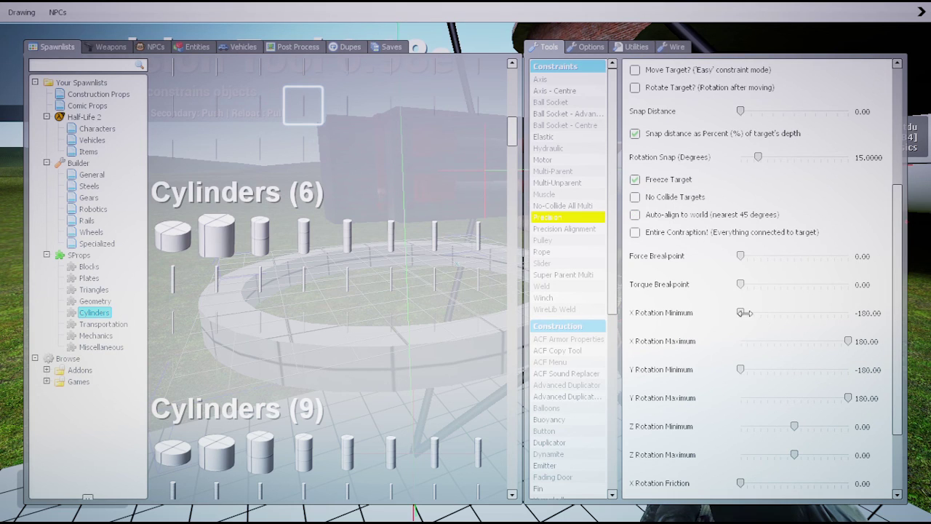
- Set the X rotation limits to -180 and 180 and the Z rotation minimum to 0 for the ballsocket
left_click_drag(746, 313, 488, 336)
left_click_drag(853, 344, 872, 346)
scroll(873, 352, "down", 1)
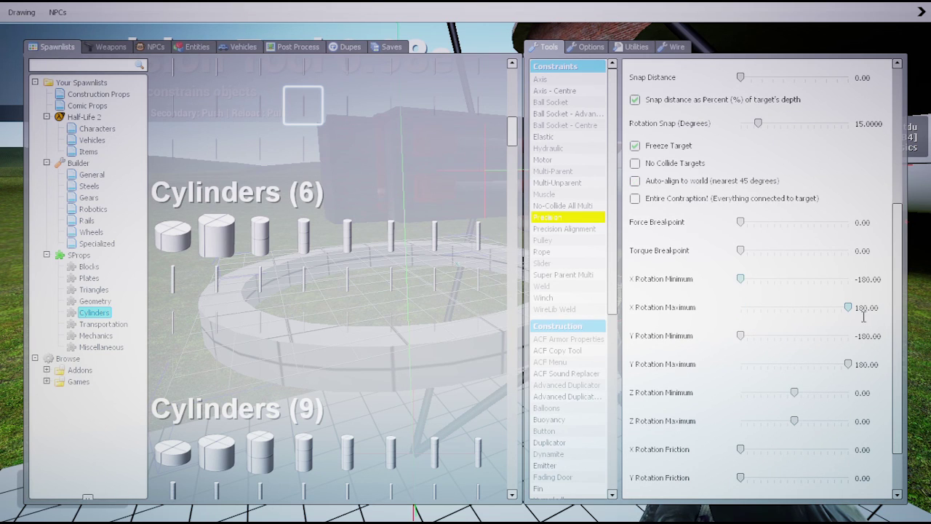
left_click(863, 316)
scroll(887, 319, "down", 1)
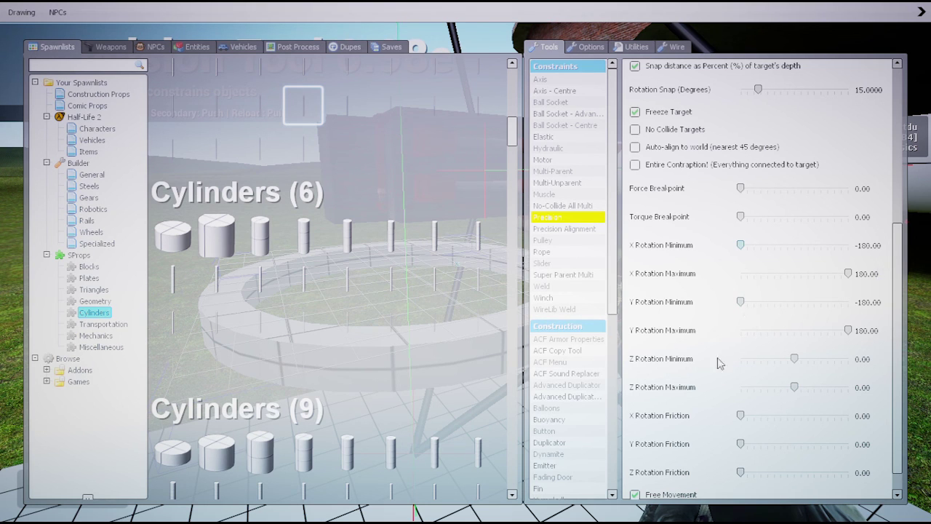
left_click_drag(794, 358, 795, 359)
type("0")
scroll(728, 466, "down", 1)
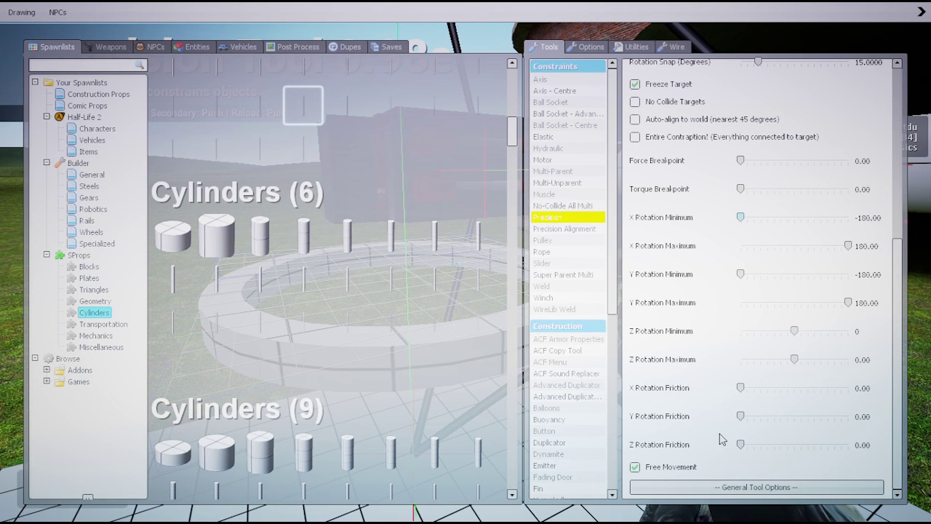
- Create an advanced ballsocket constraint from the turret ring to the 75mm cannon
key("q")
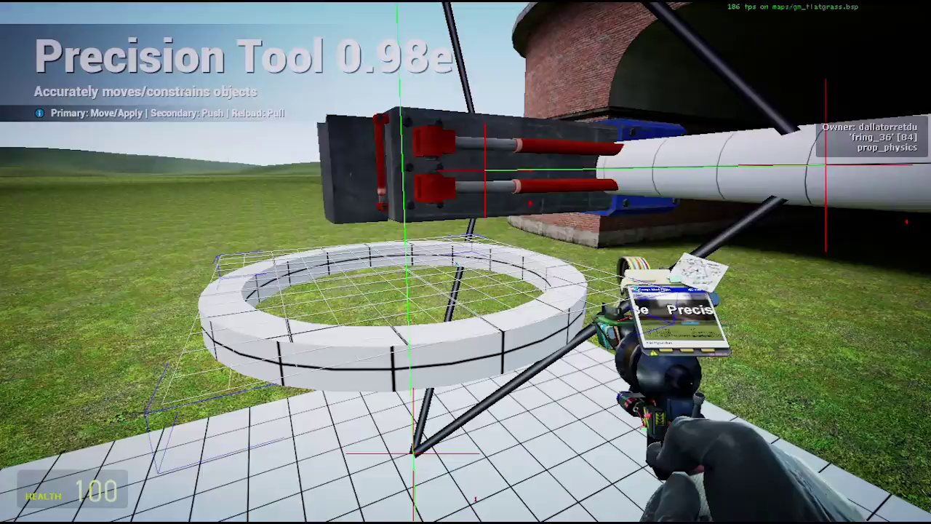
key("w")
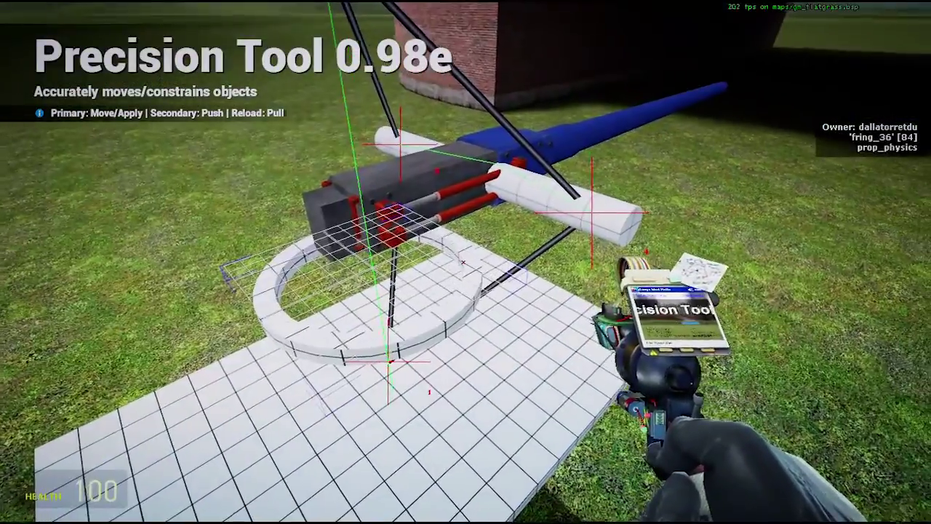
left_click(465, 262)
left_click(466, 254)
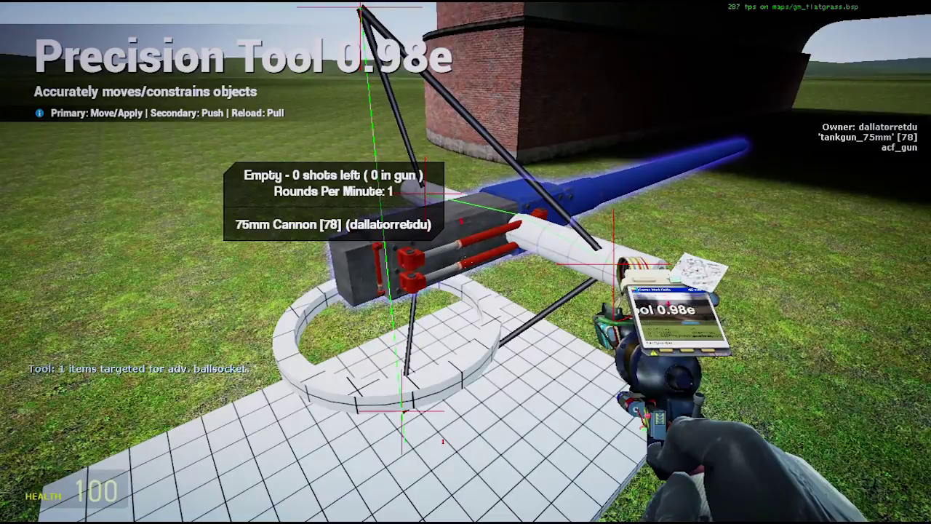
- Copy the turret with Advanced Duplicator 2, paste a duplicate on the open grass and unfreeze it
key("q")
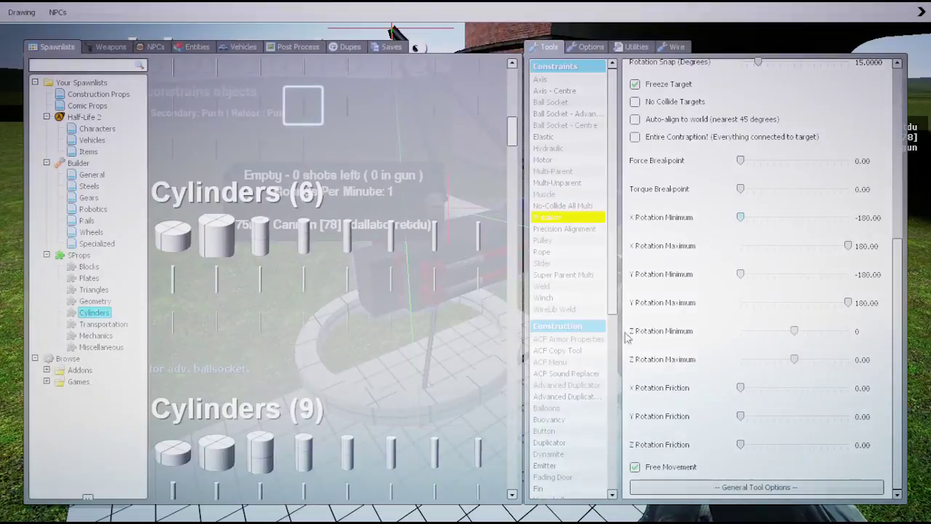
left_click(601, 399)
right_click(466, 262, "shift")
right_click(465, 261)
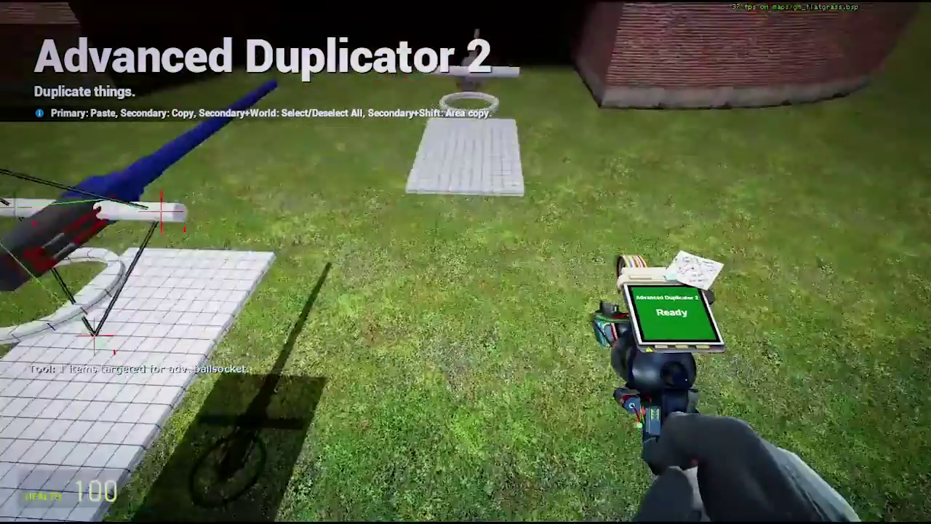
left_click(465, 262)
key("1")
key("r")
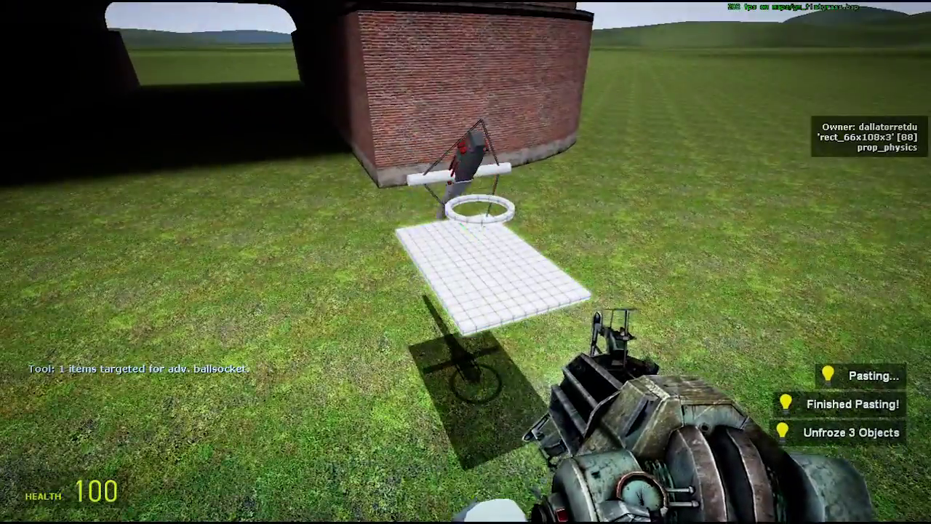
- Swing the pasted turret's 75mm cannon with the physics gun to test its elevation and traverse
key("w")
key("s")
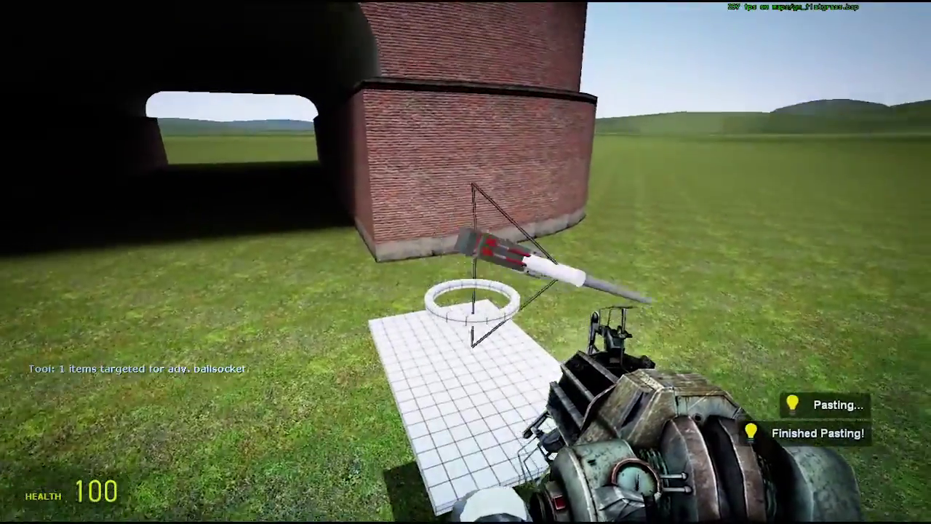
left_click_drag(466, 262, 466, 262)
right_click(466, 261)
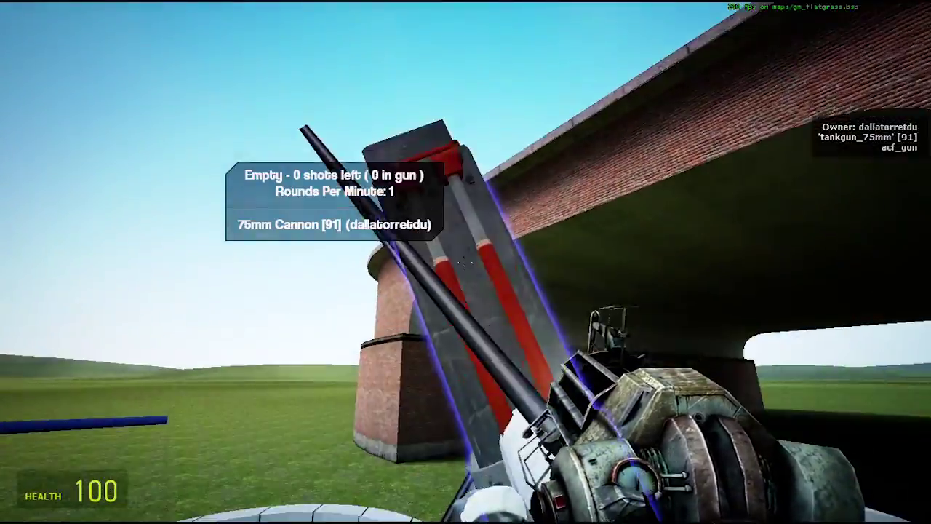
left_click_drag(465, 262, 465, 262)
key("s")
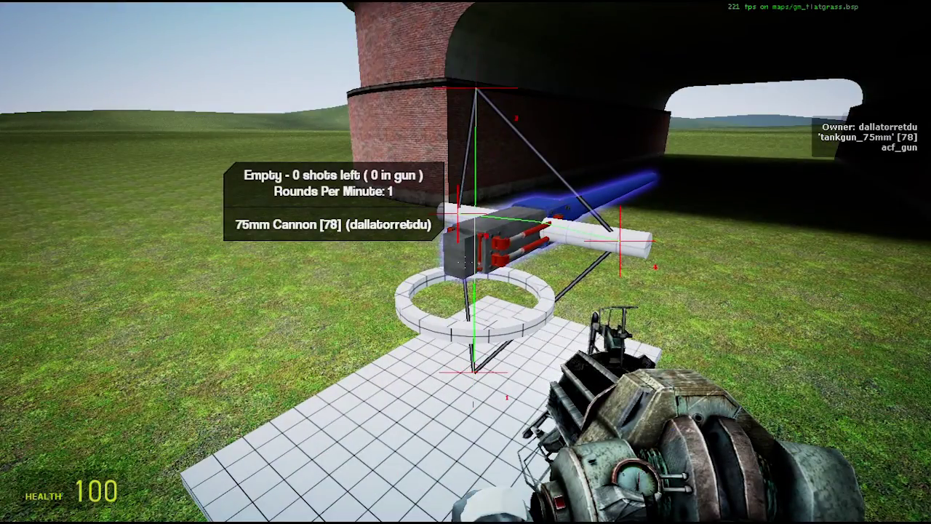
- Place Precision Alignment Point 1 at the original cannon's coordinate centre and Point 2 at its mass centre
key("q")
left_click(694, 100)
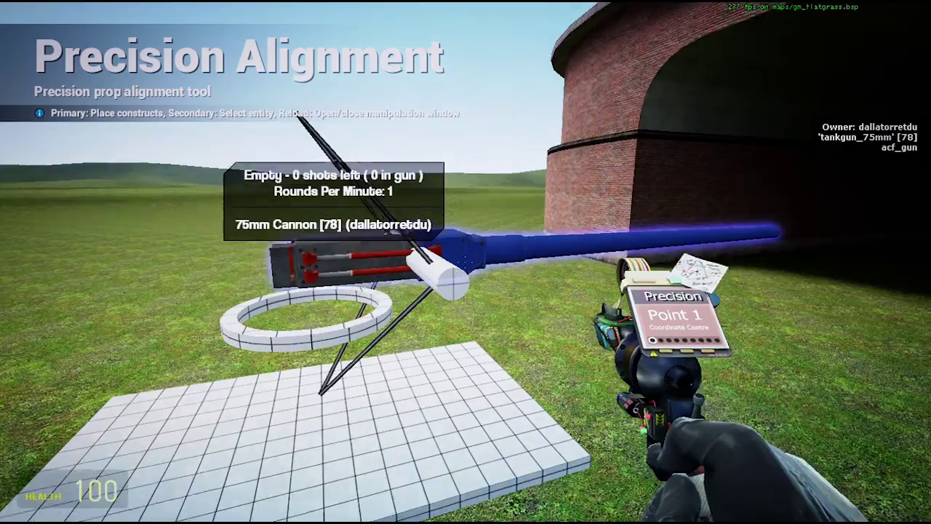
key("w")
key("d")
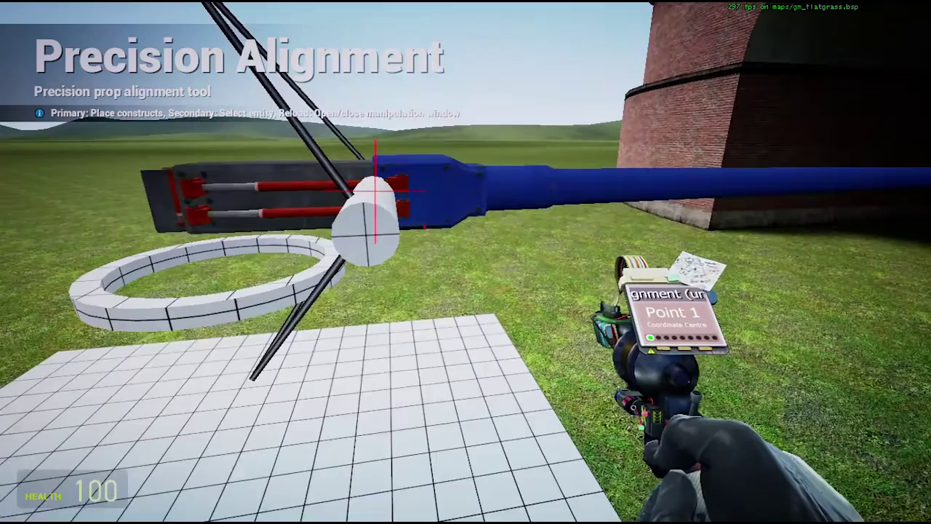
key("q")
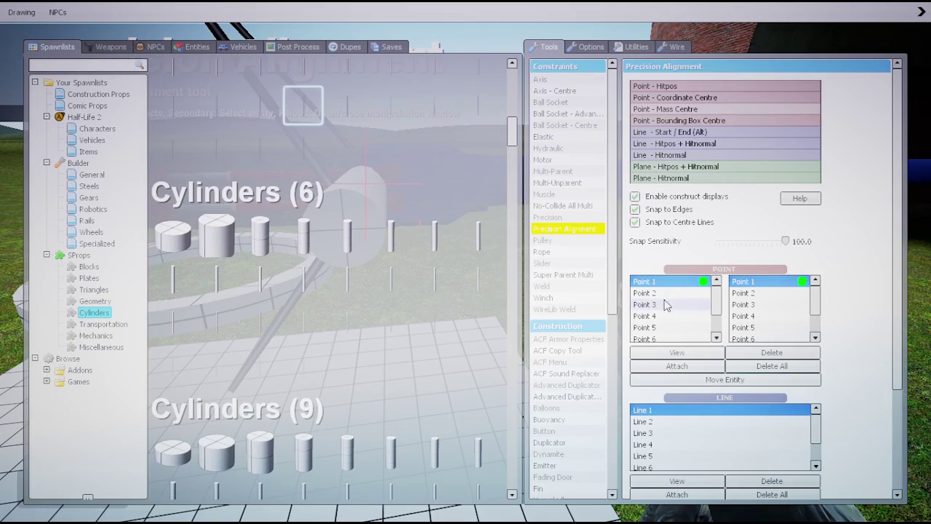
key("q")
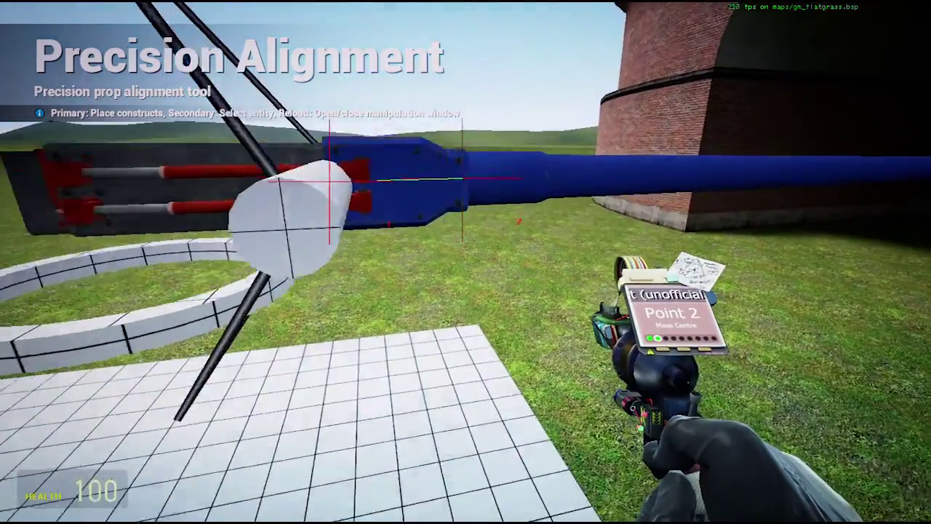
- Examine from several sides where the cannon's mass centre lies relative to its coordinate centre and the trunnion
key("w")
key("s")
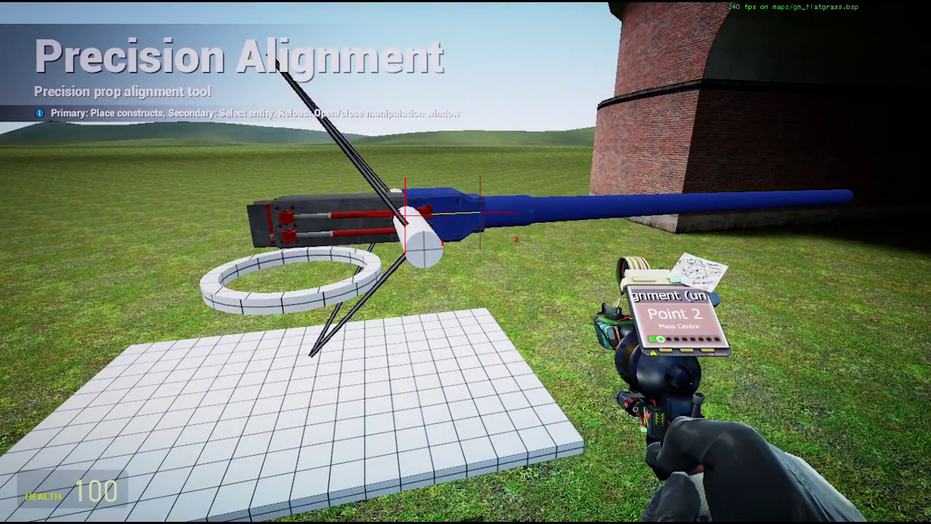
key("a")
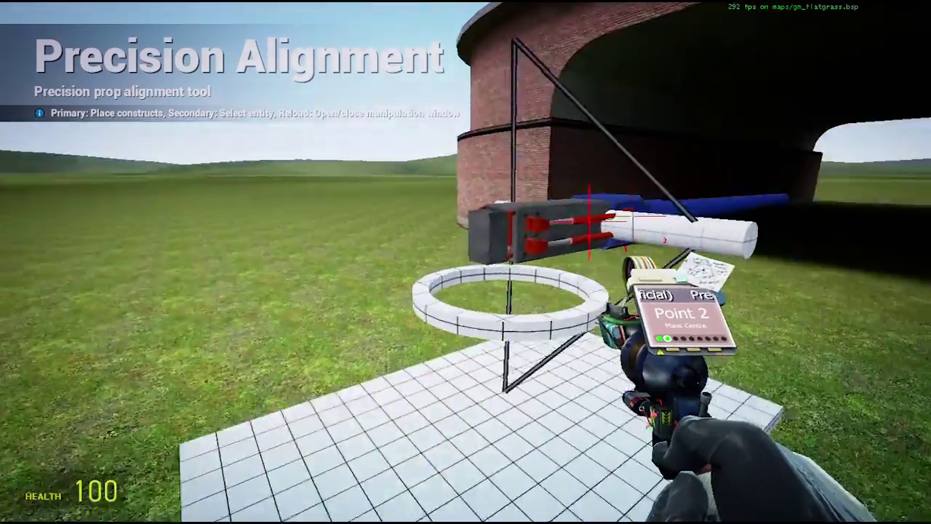
key("w")
key("s")
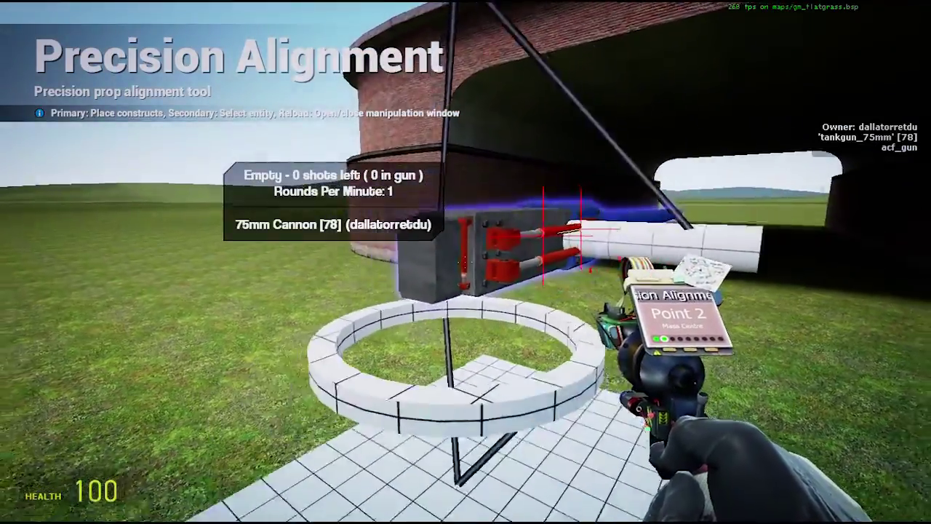
key("w")
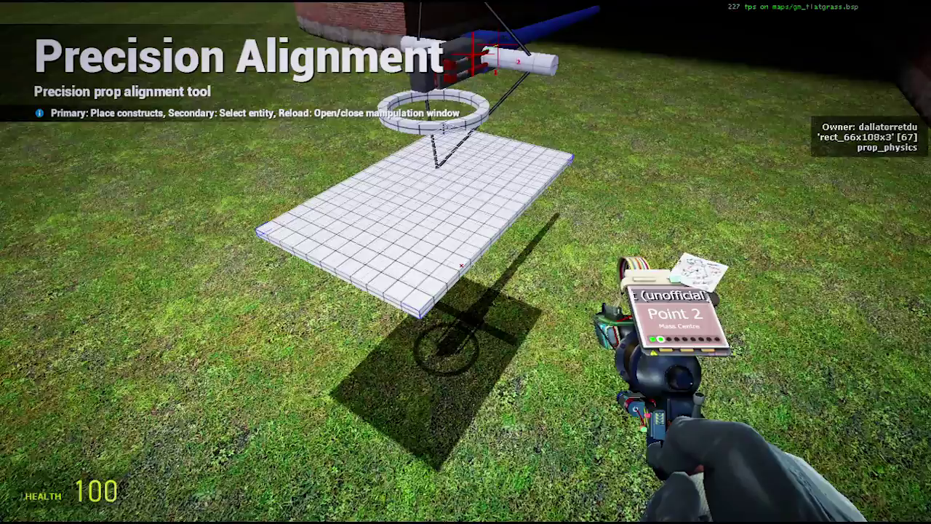
key("w")
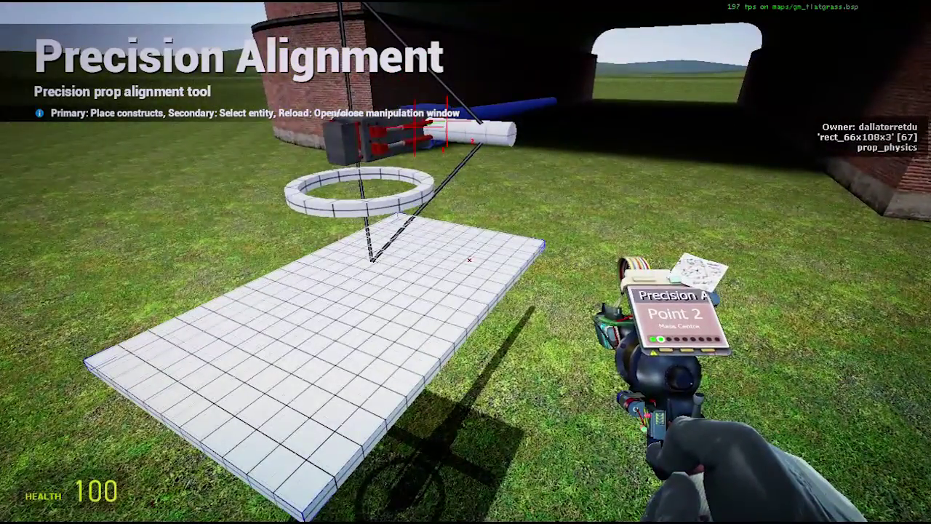
key("w")
key("w")
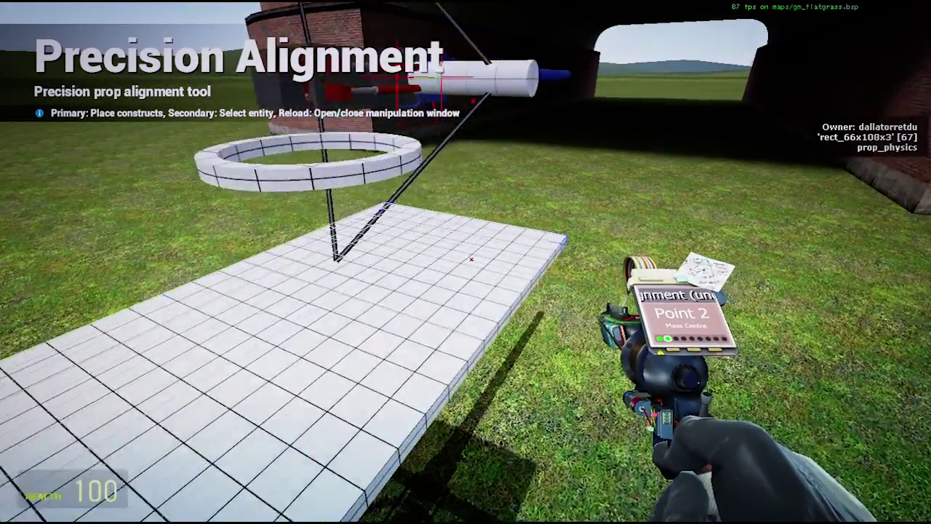
key("s")
key("w")
key("s")
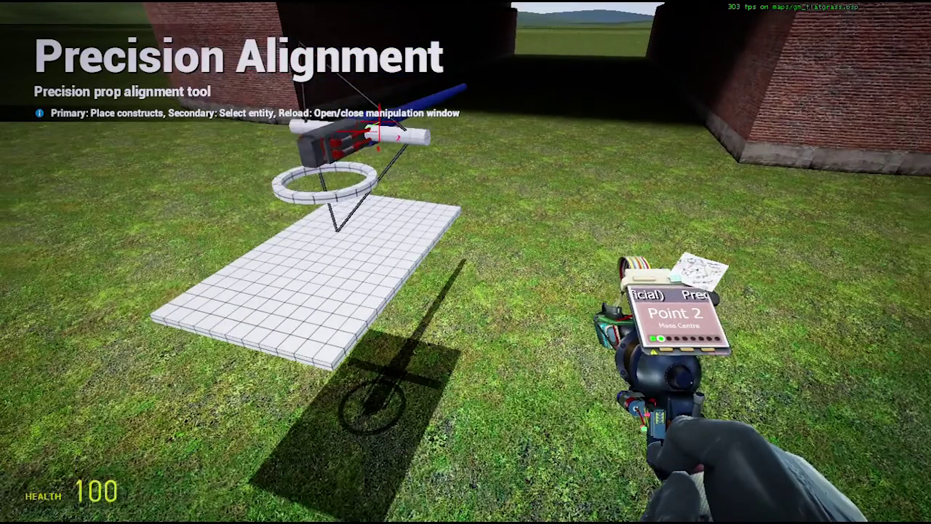
- Spawn the SProps cube_6x6x6 block and hold it with the physics gun beside the original turret
key("q")
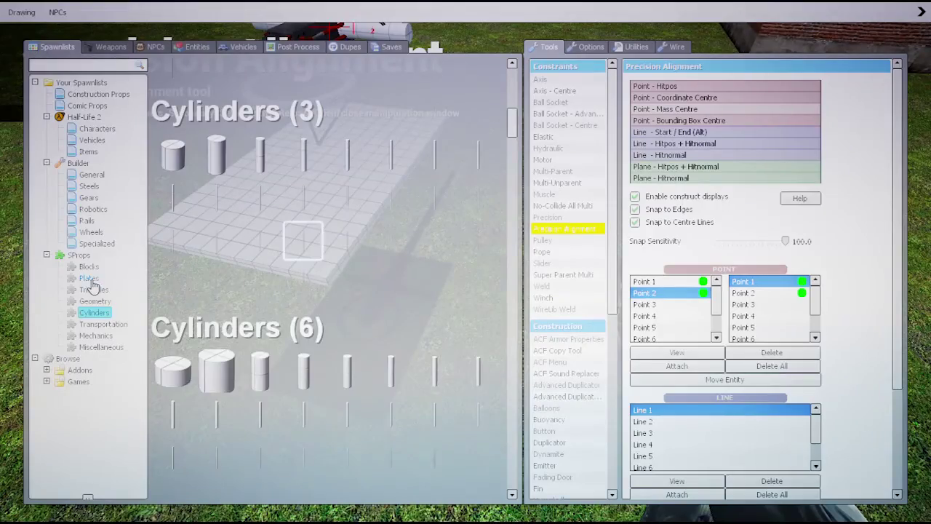
left_click(88, 278)
left_click(88, 266)
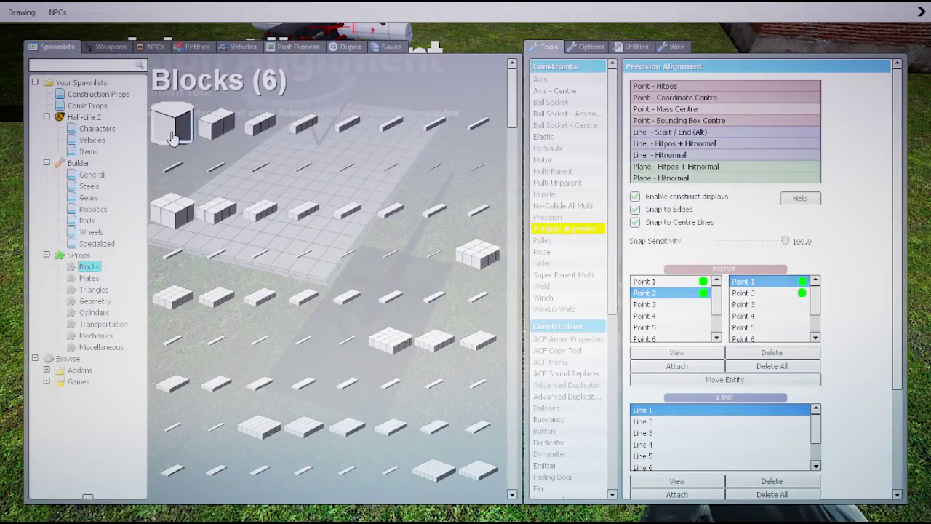
left_click(173, 138)
key("1")
left_click_drag(466, 261, 466, 261)
key("a")
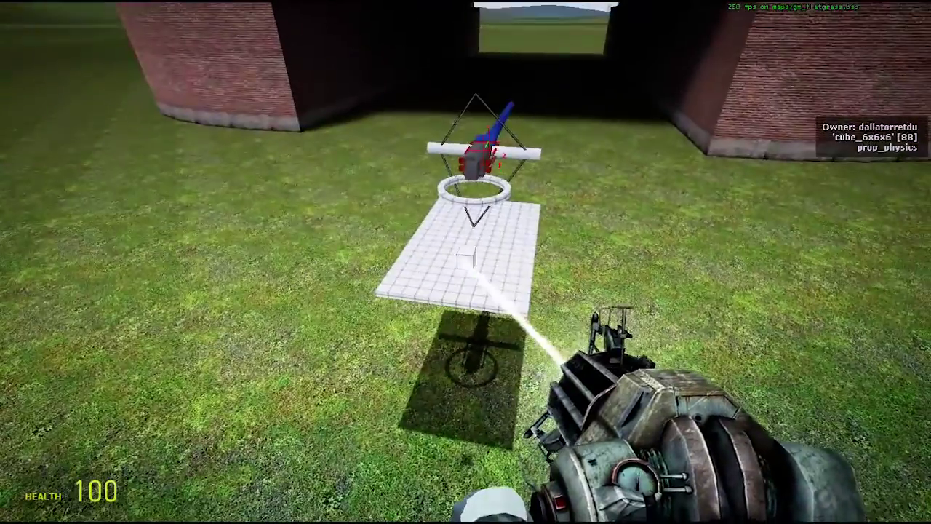
- Mark the cube's coordinate centre as Point 4 and set Point 5 at X -50, Y 0, Z 0 relative to the cannon
key("q")
left_click(660, 315)
left_click(677, 100)
left_click(465, 262)
key("r")
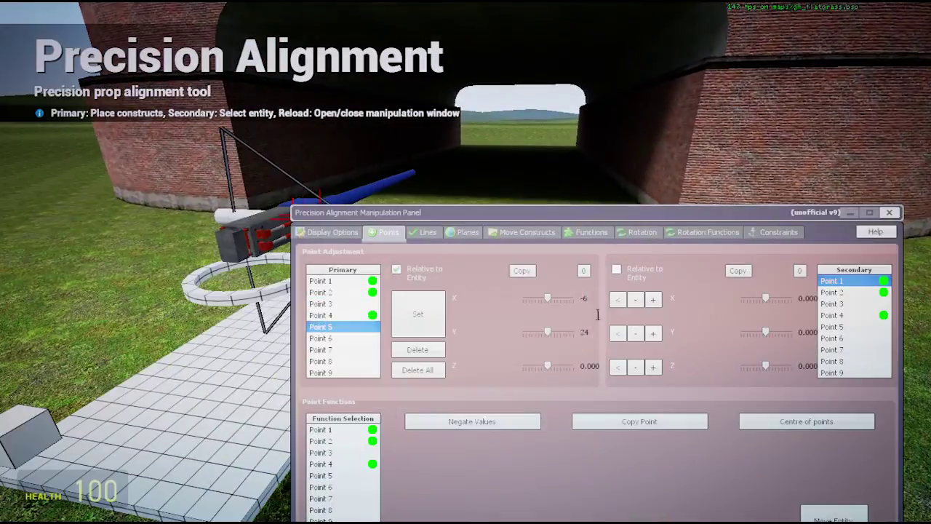
left_click_drag(599, 299, 560, 299)
type("-50")
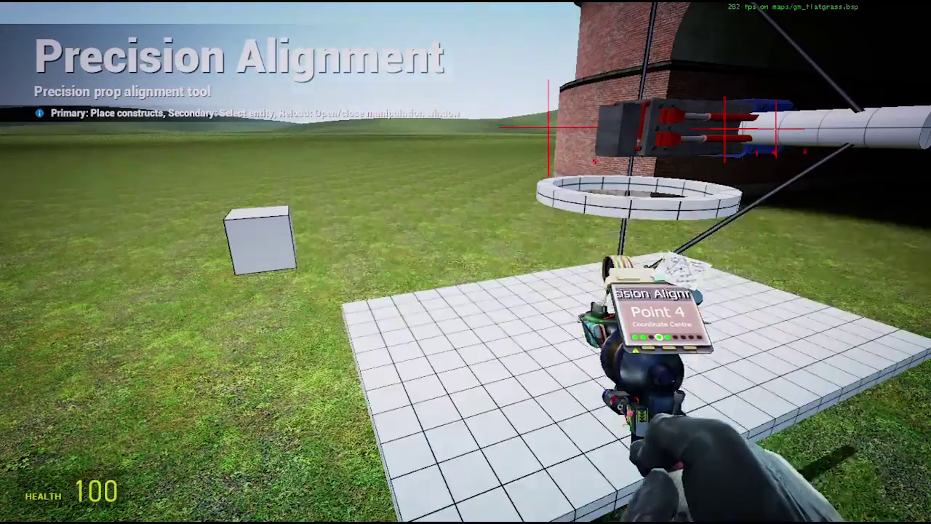
key("r")
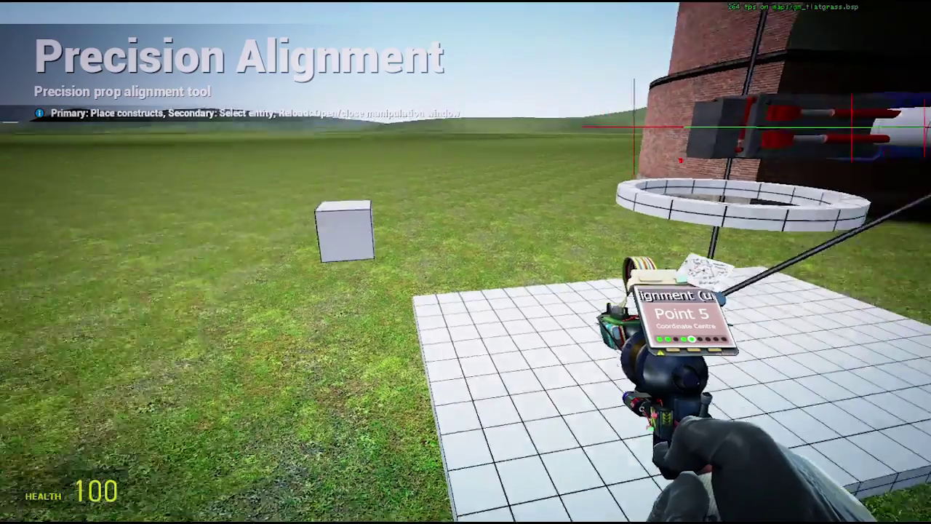
- Move the cube onto Point 5 behind the cannon's breech
key("r")
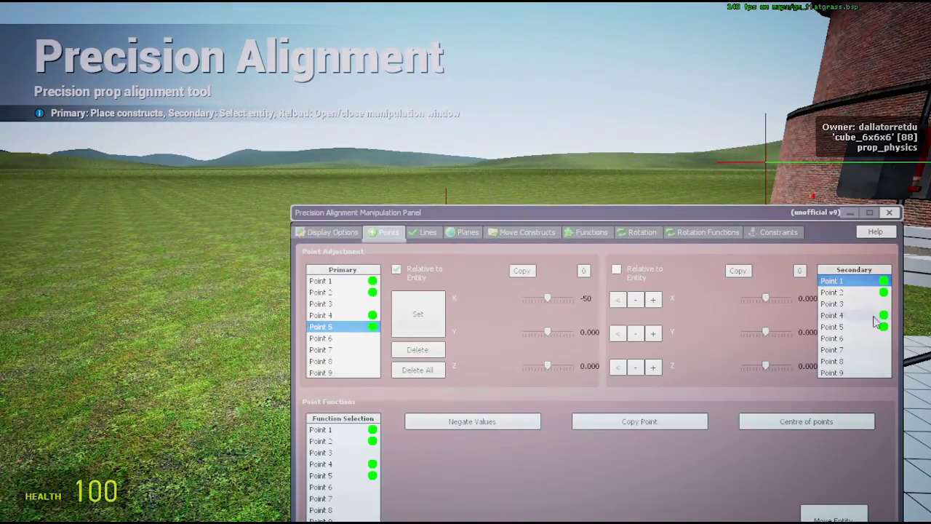
left_click(876, 325)
key("r")
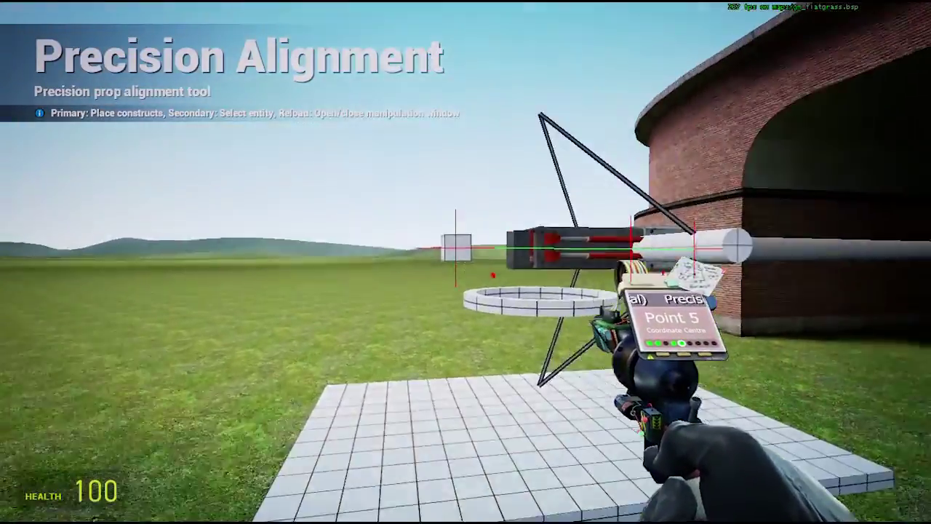
- Weld the cube to the 75mm cannon as a counterweight and apply the No-Collide All Multi tool
key("q")
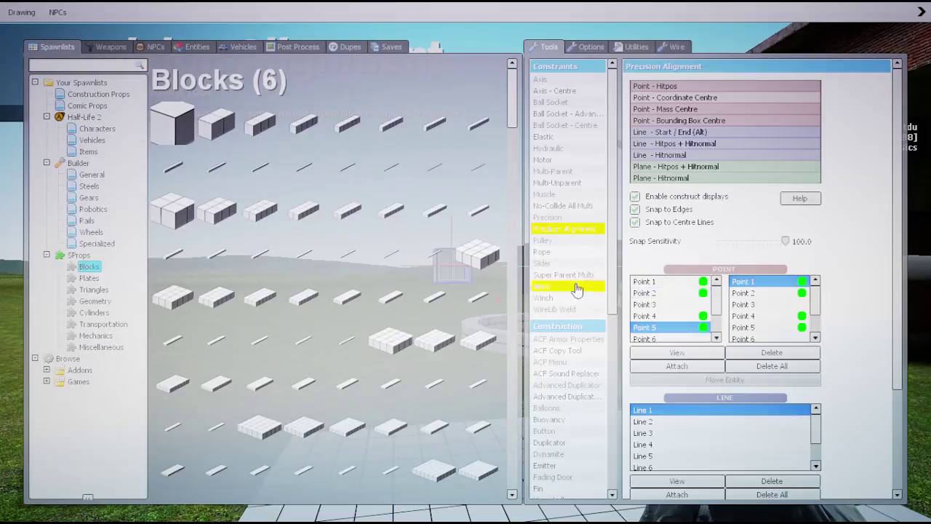
left_click(575, 286)
left_click(465, 262)
left_click(465, 262)
key("q")
left_click(578, 206)
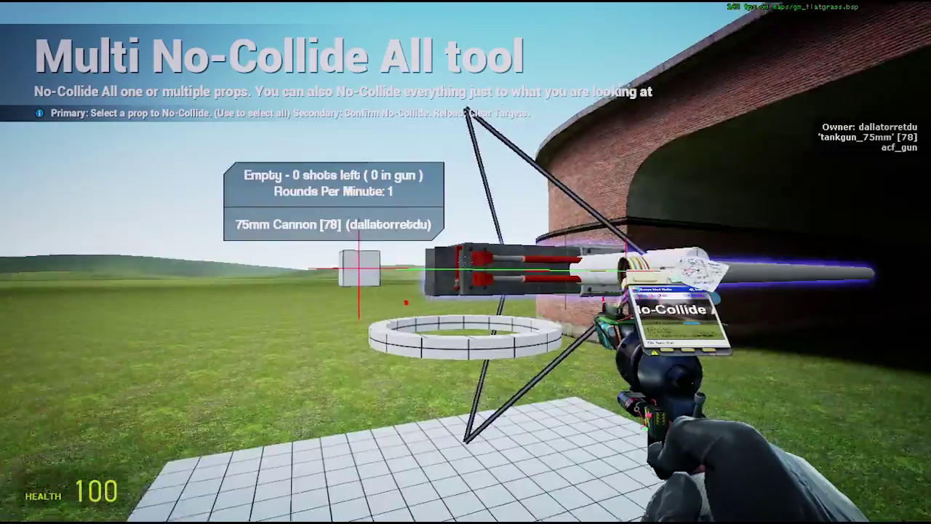
left_click(466, 262)
- Paste a new duplicate of the turret with the counterweight cube and swing its cannon to test the balance
key("q")
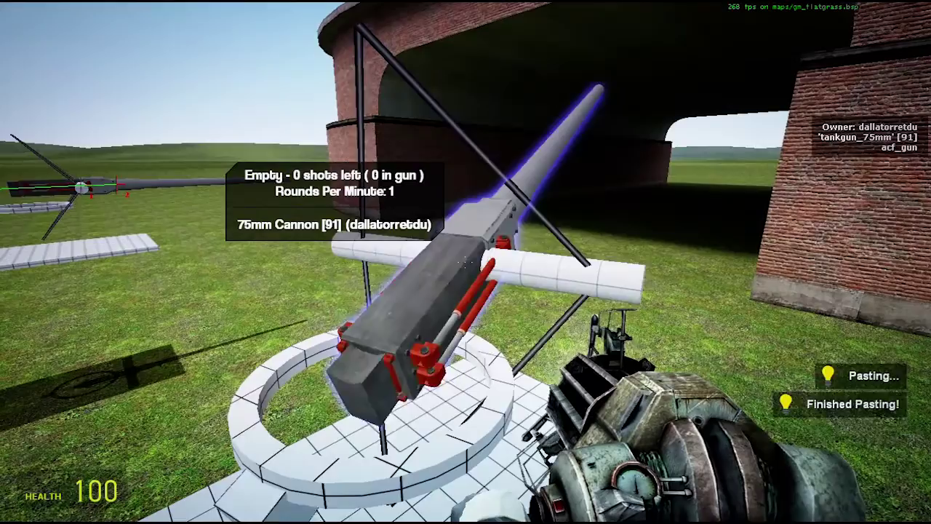
left_click(466, 262)
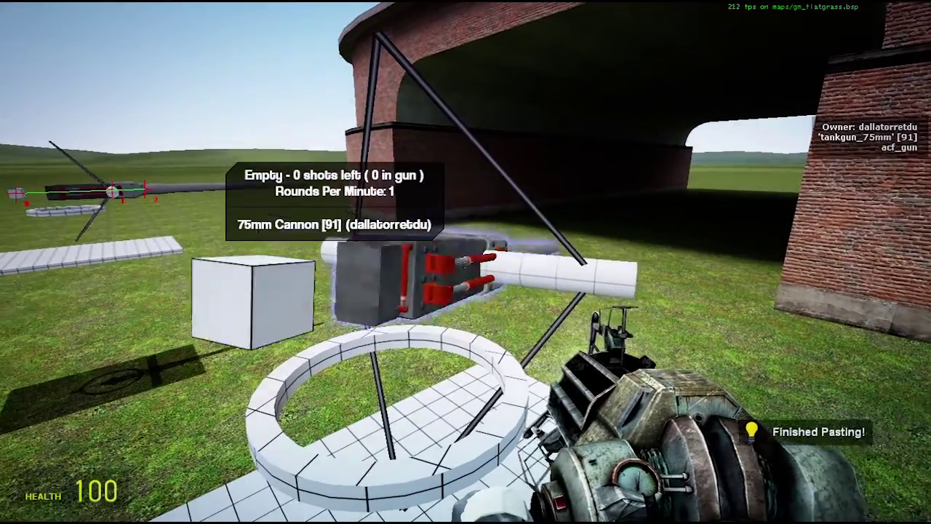
key("s")
key("w")
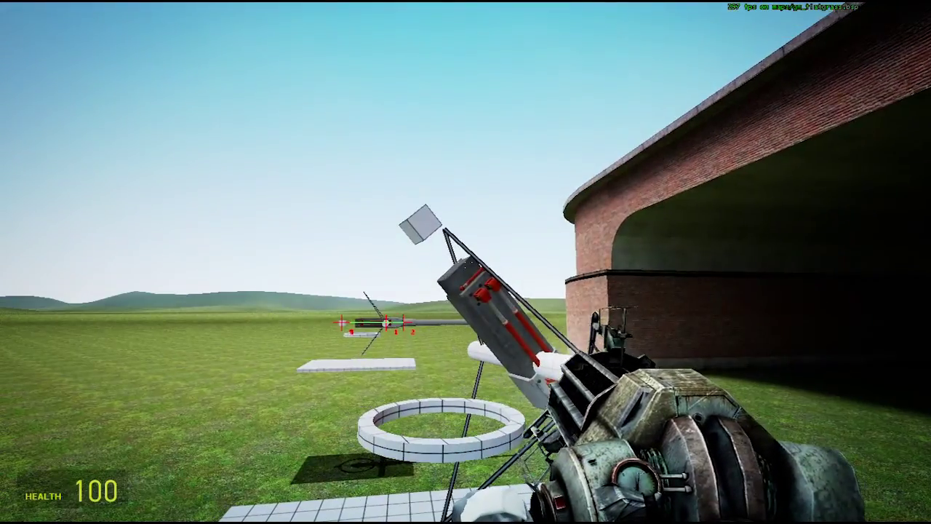
- Give the duplicate's counterweight cube a mass of 346.59 and armor of 405.11 using ACF Armor Properties
key("q")
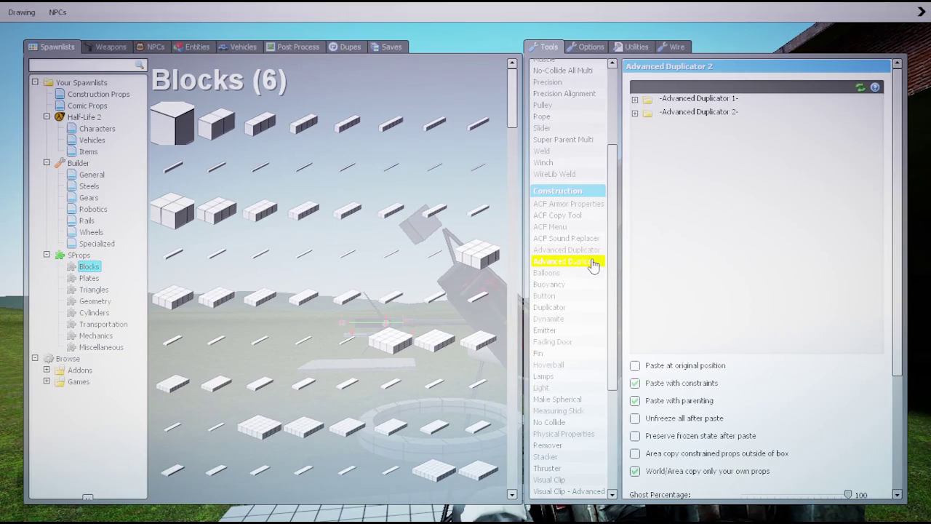
scroll(586, 276, "down", 3)
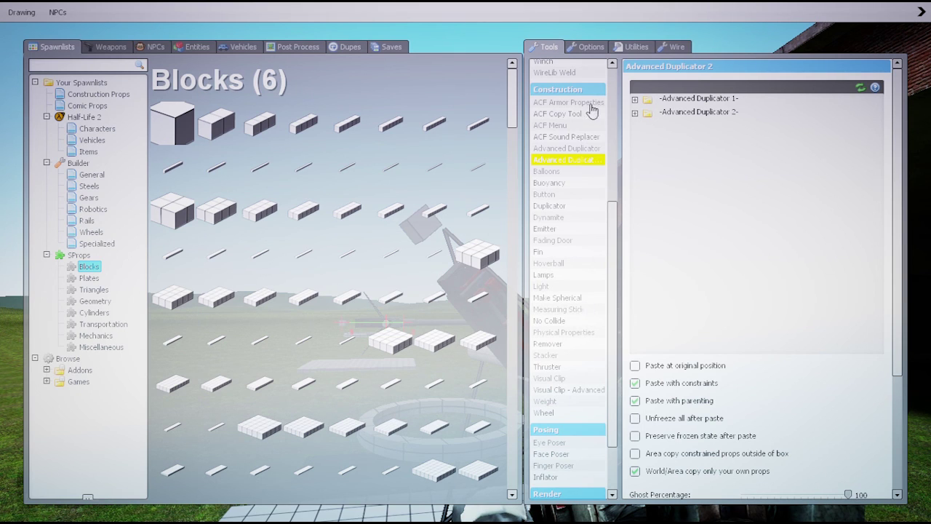
left_click(568, 102)
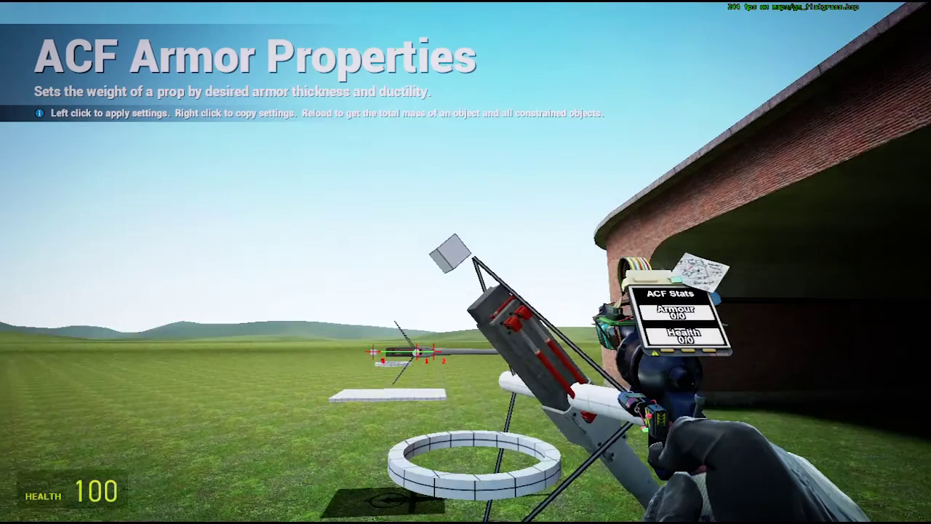
key("q")
key("q")
left_click_drag(747, 112, 758, 116)
key("q")
key("q")
left_click(465, 262)
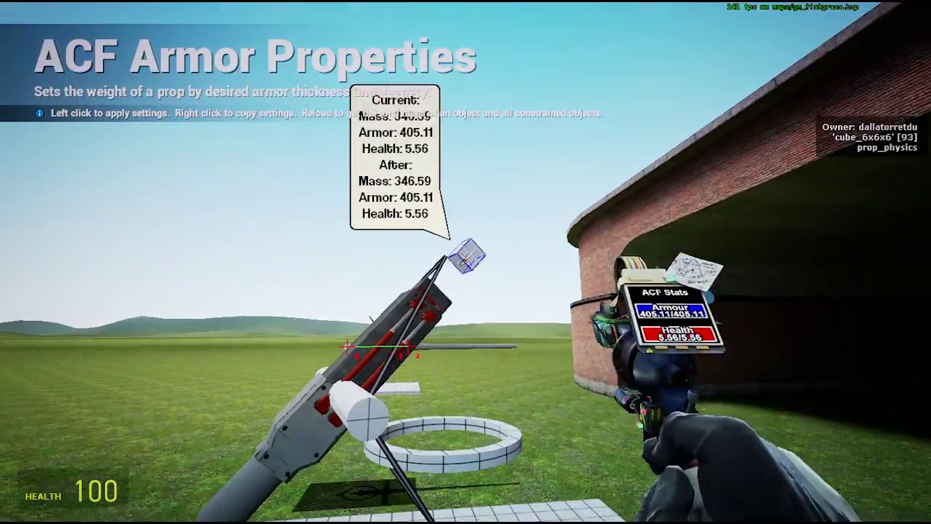
- Swing the duplicate's cannon again to check its balance with the heavier counterweight
key("1")
left_click(466, 262)
key("d")
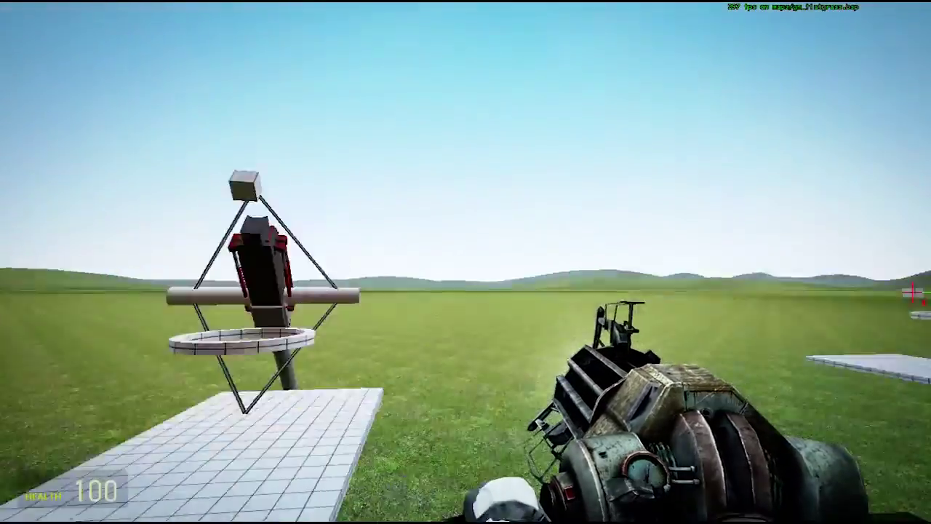
- Remove the current test turret, paste a fresh duplicate with Advanced Duplicator 2 beside the brick building, and unfreeze it
left_click_drag(466, 262, 466, 262)
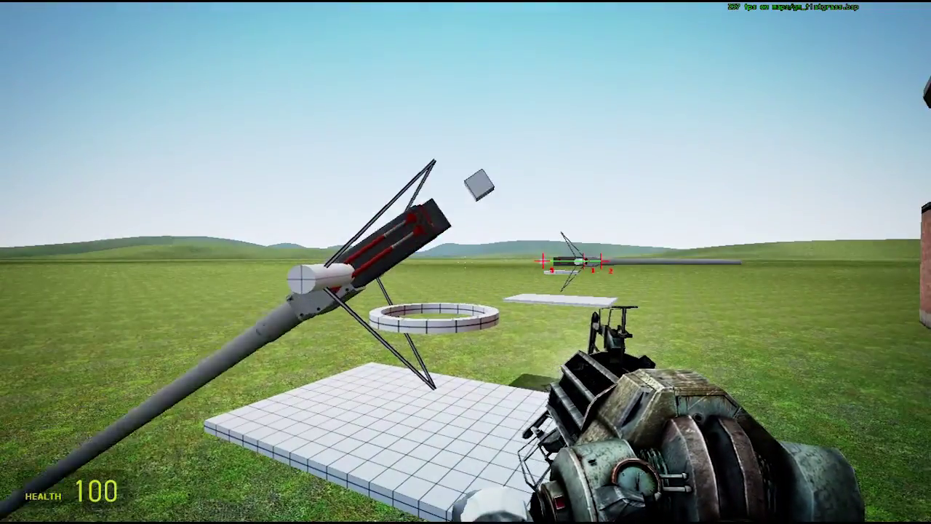
key("z")
key("q")
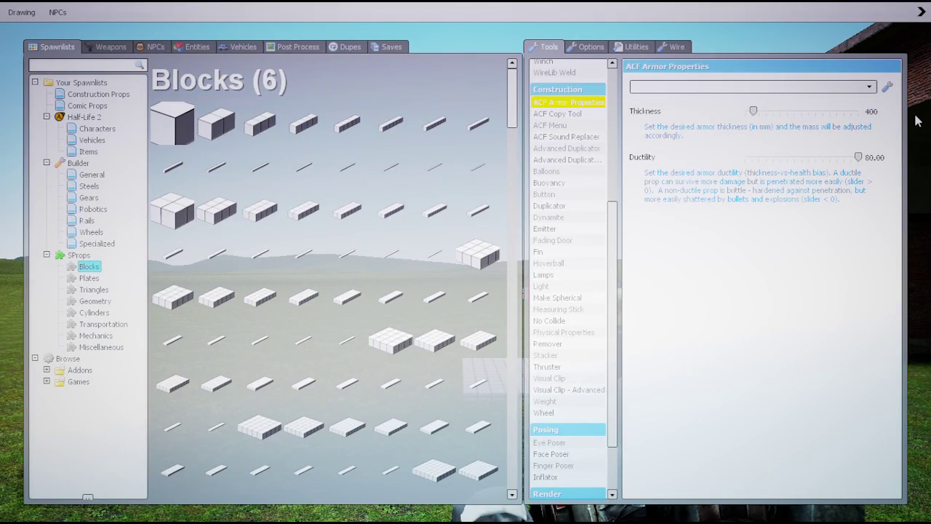
key("q")
key("q")
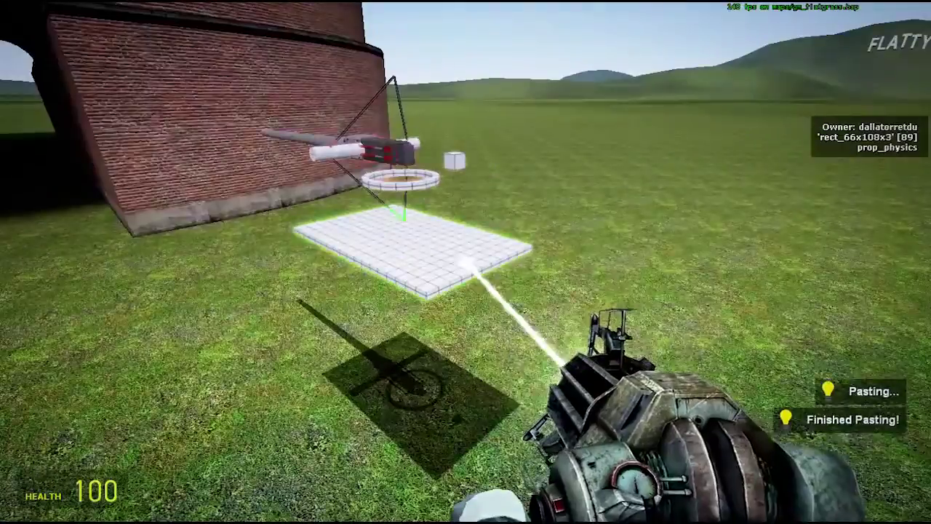
key("r")
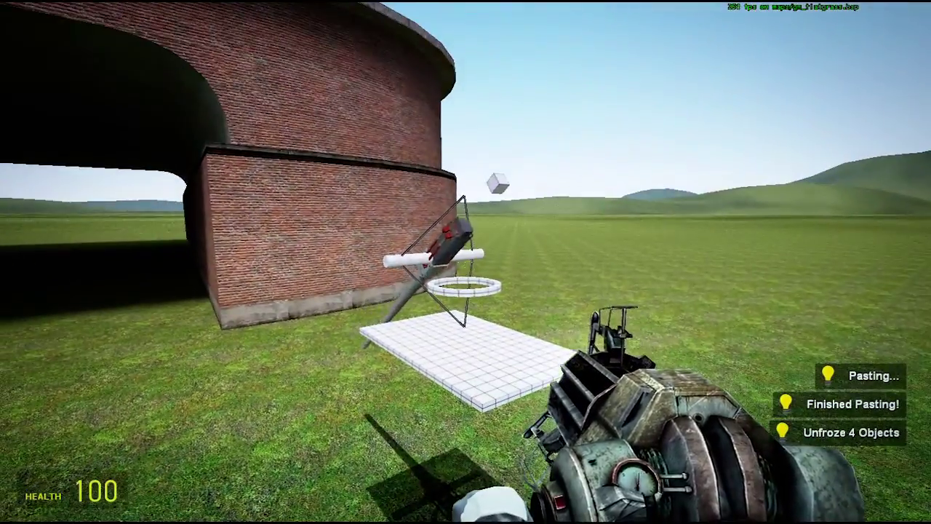
- Set the counterweight cube's weight to 400 with the Weight tool and swing the cannon to test its balance
key("q")
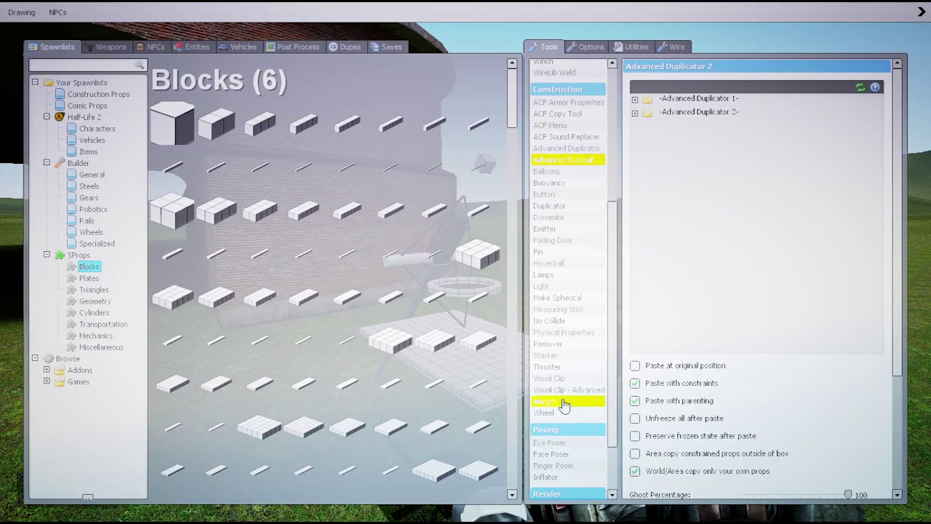
left_click(565, 402)
key("q")
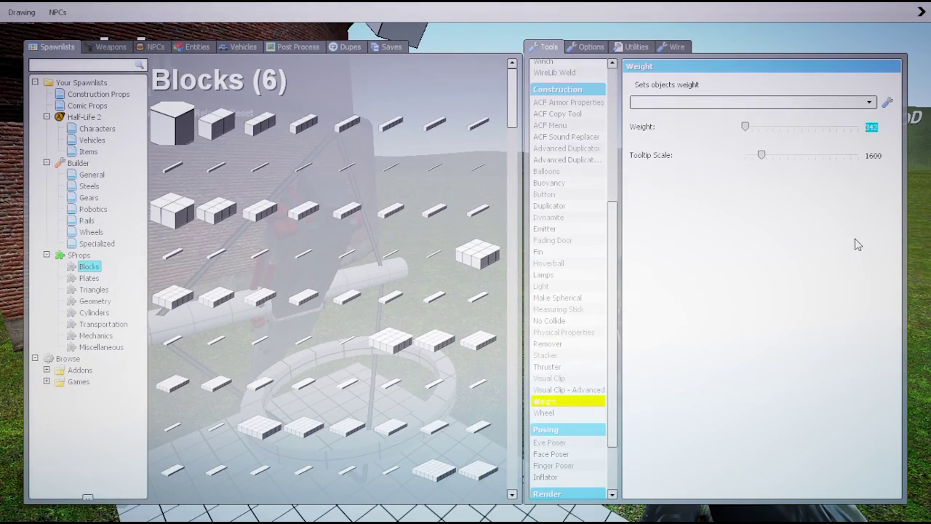
key("q")
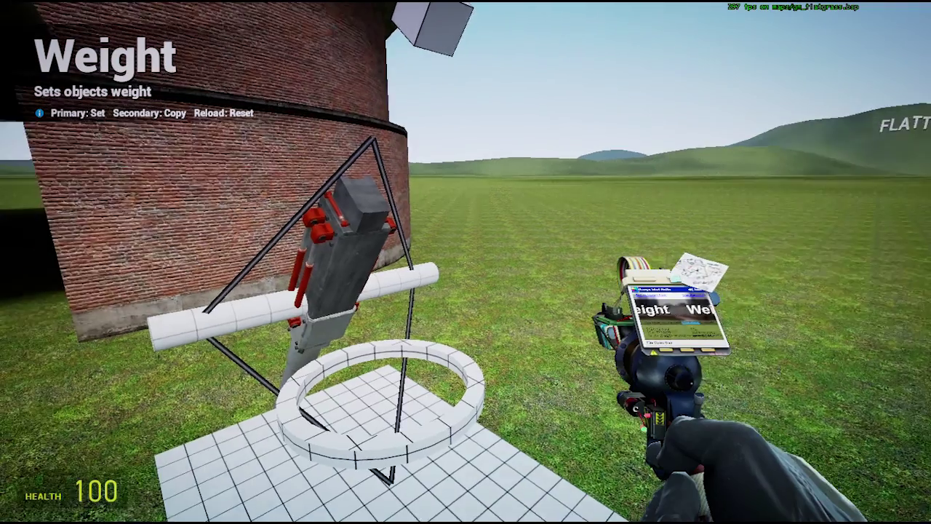
key("s")
key("1")
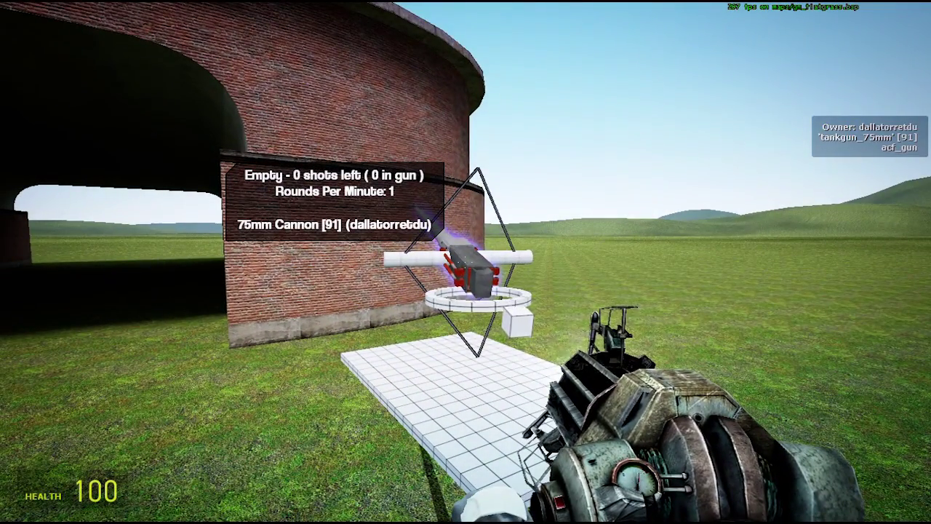
left_click_drag(465, 262, 466, 262)
- Fine-tune the weight value and reapply it to the counterweight cube with the Weight tool
key("q")
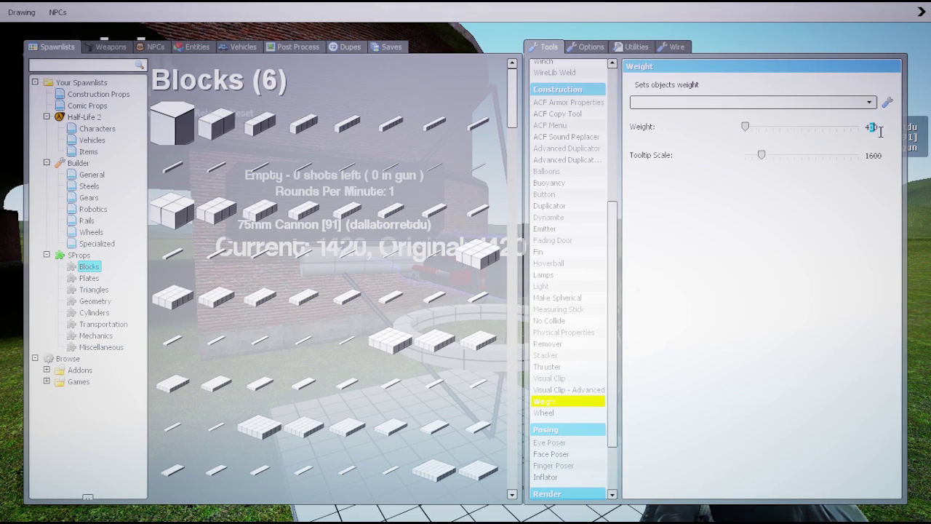
key("q")
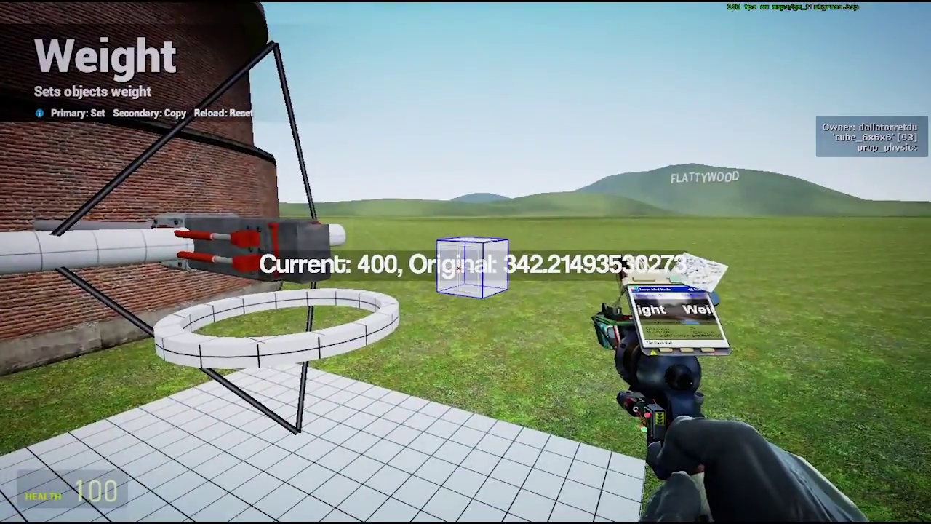
left_click(465, 262)
key("1")
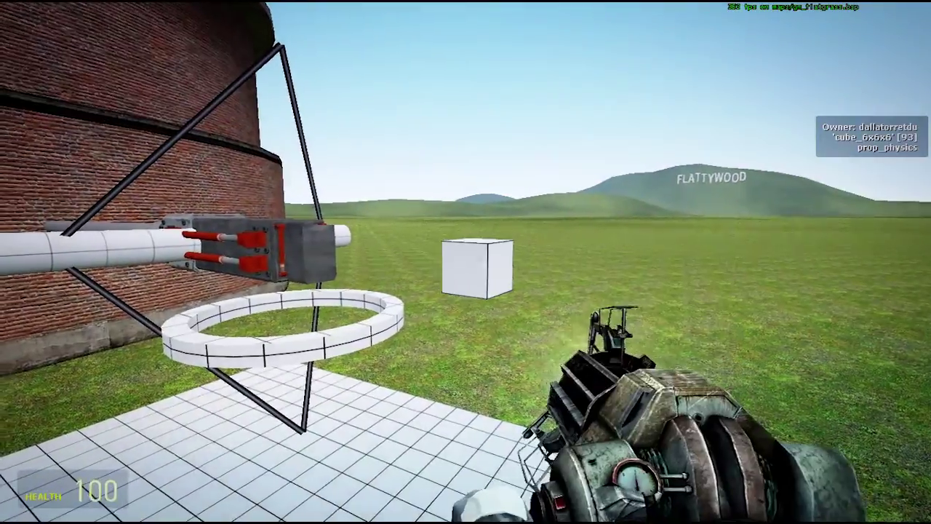
- Swing the 75mm cannon up and down to check its balance with the readjusted counterweight
key("a")
key("d")
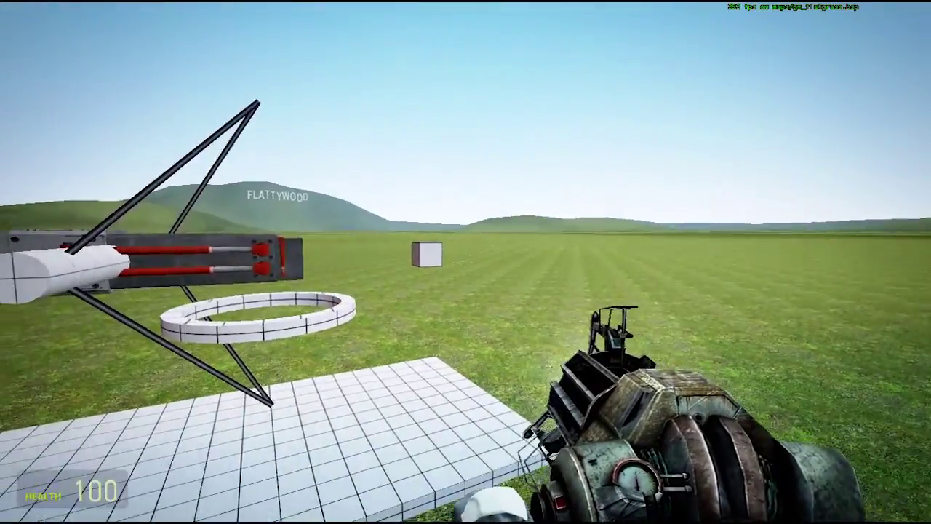
key("w")
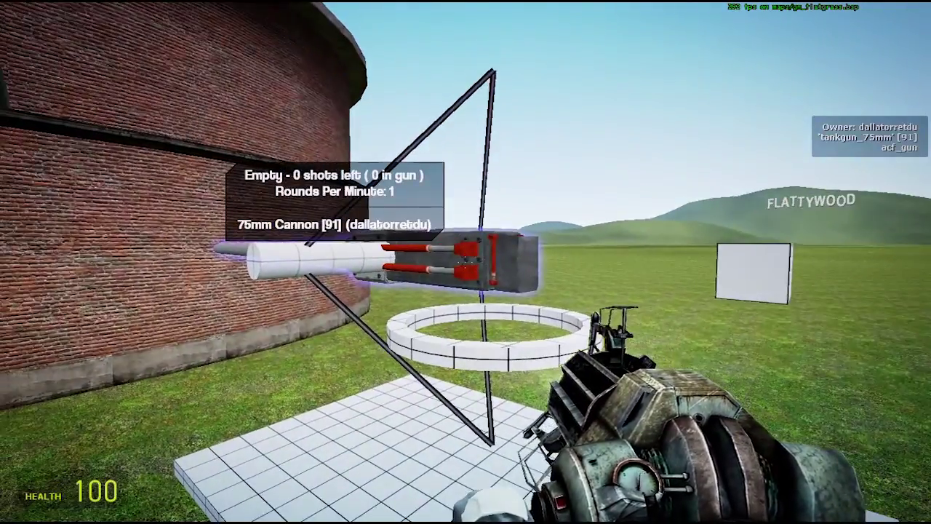
left_click(465, 262)
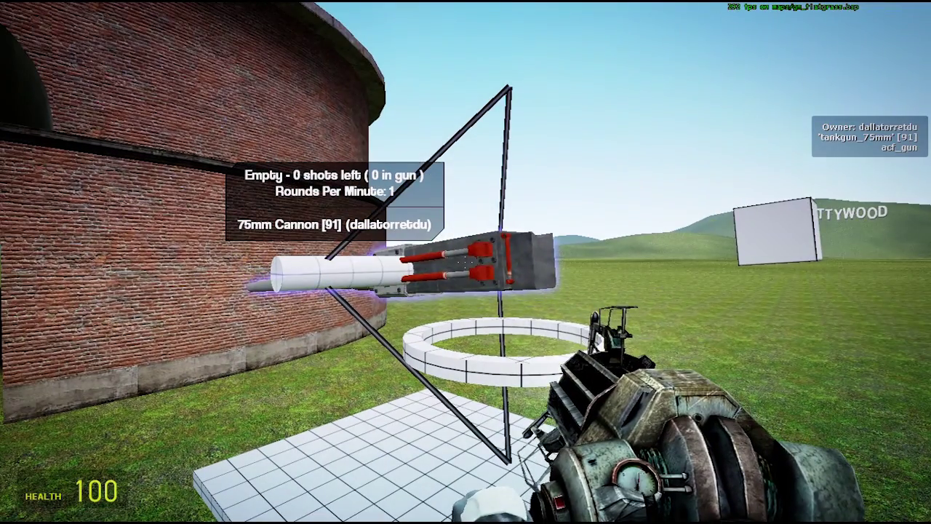
left_click(465, 262)
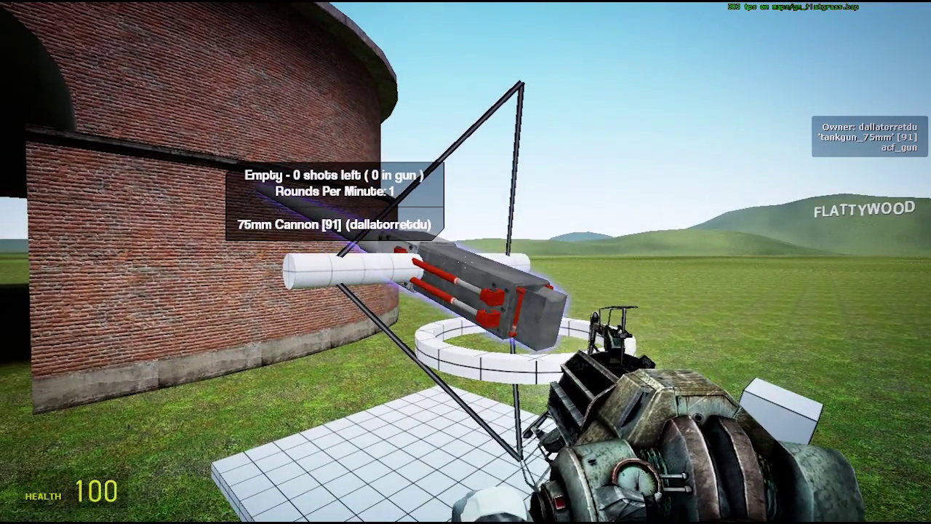
key("a")
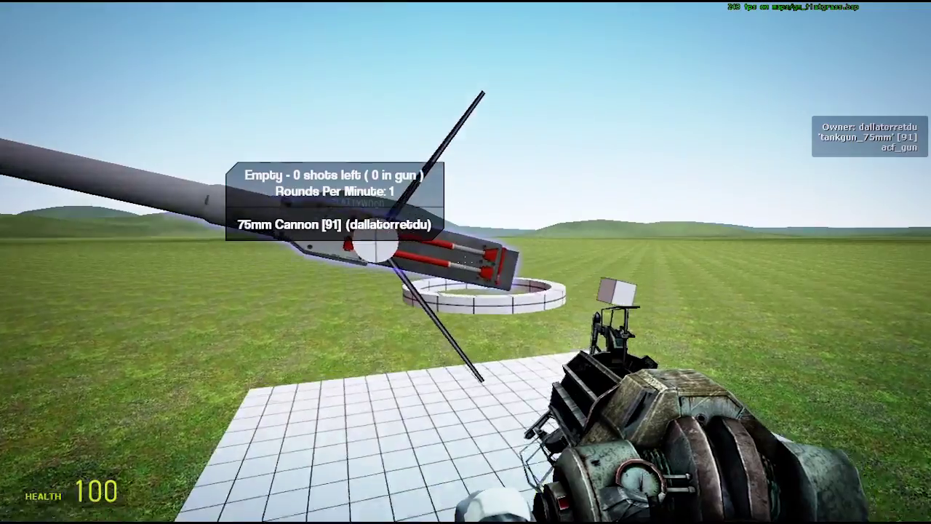
- Inspect up close the pivot where the V-Fork ropes meet inside the horizontal cylinder beside the cannon
key("w")
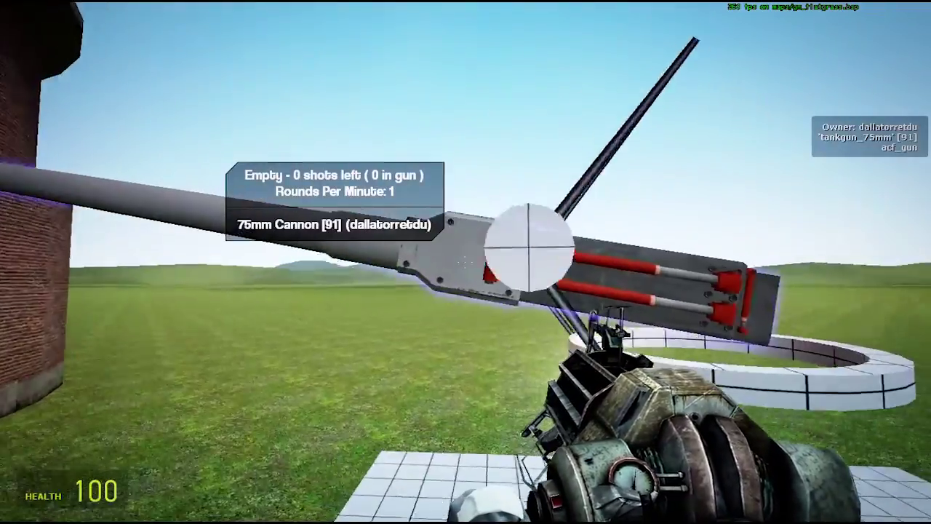
key("s")
key("d")
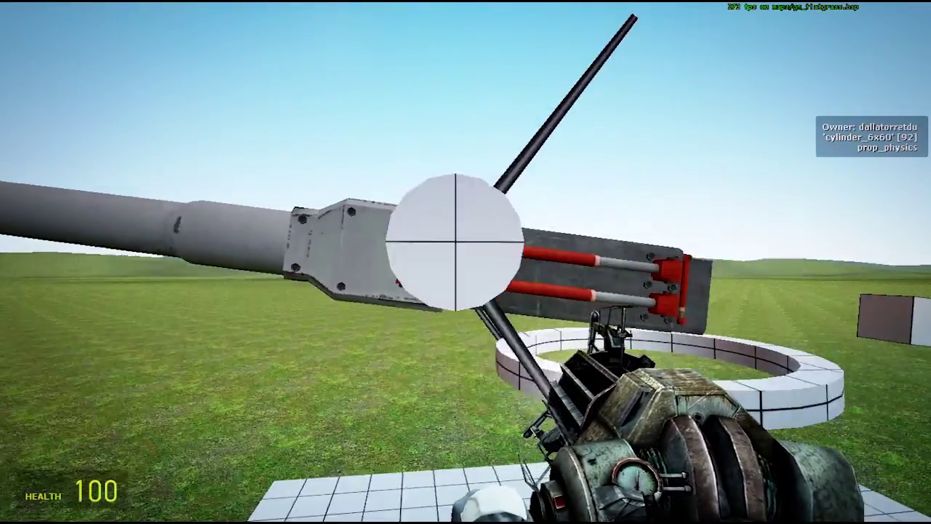
key("w")
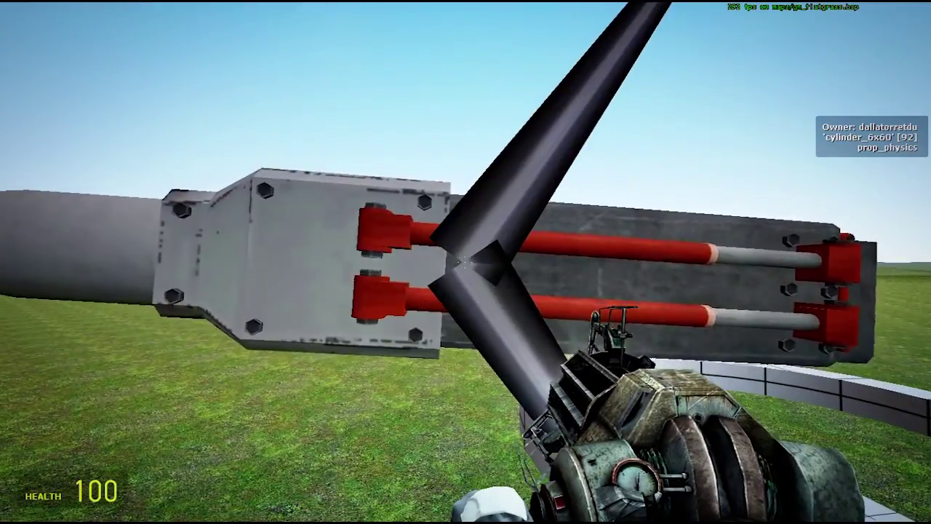
left_click_drag(466, 262, 465, 262)
key("s")
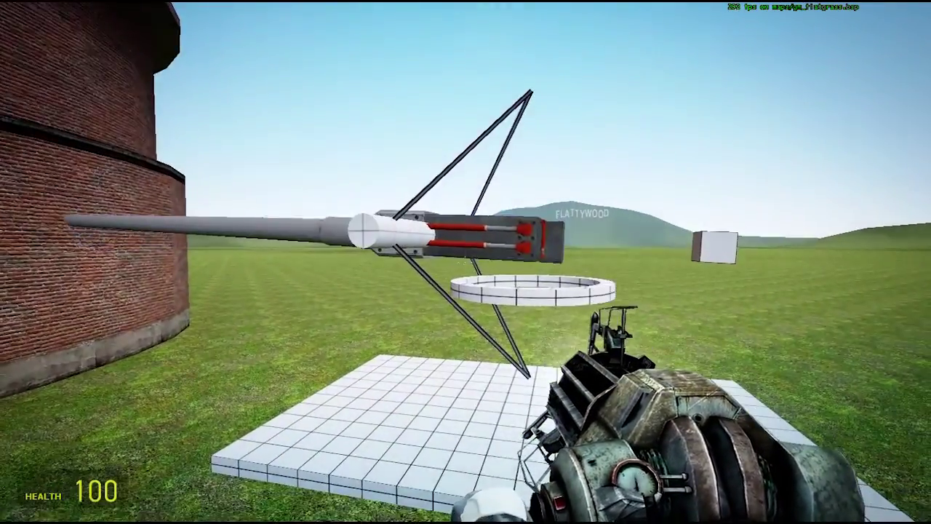
- Tilt the cannon's barrel upward so the breech dips toward the turret ring, and check how it holds its elevation
left_click(466, 262)
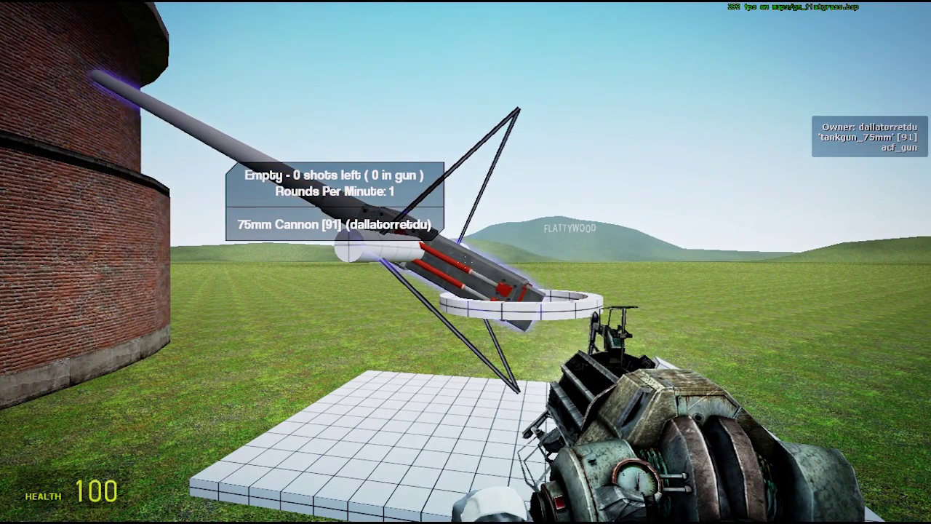
key("w")
key("s")
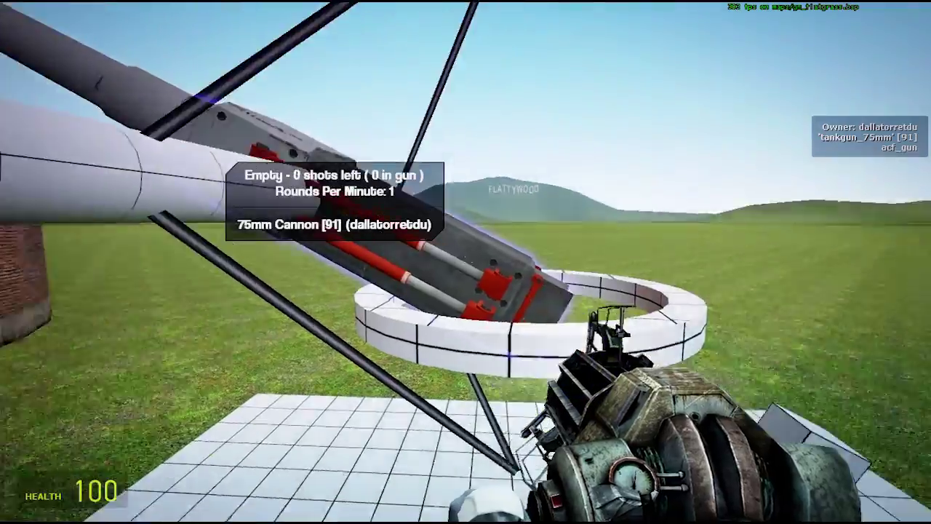
key("d")
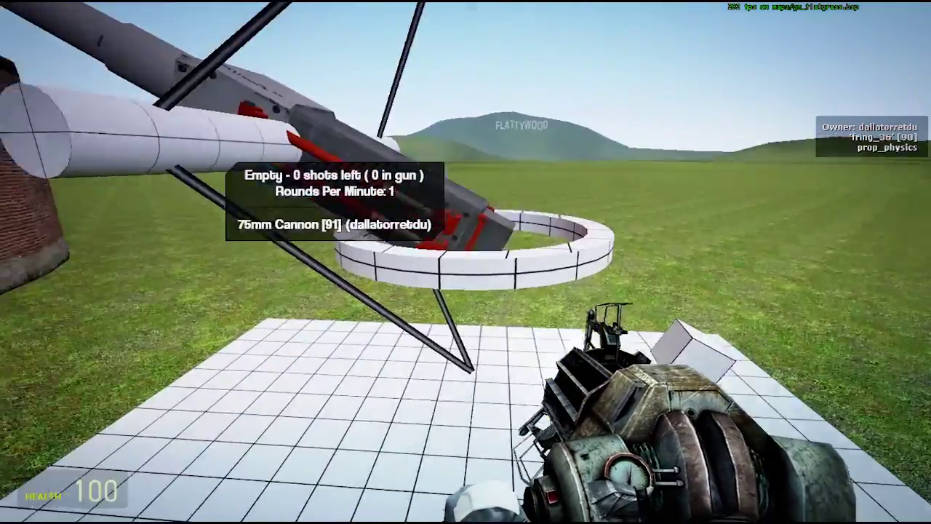
left_click_drag(466, 262, 466, 262)
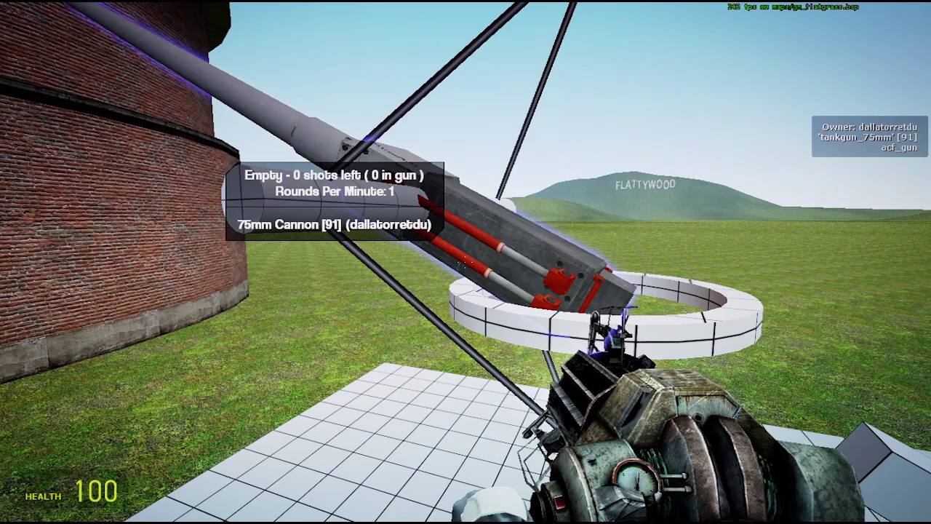
left_click_drag(466, 262, 466, 262)
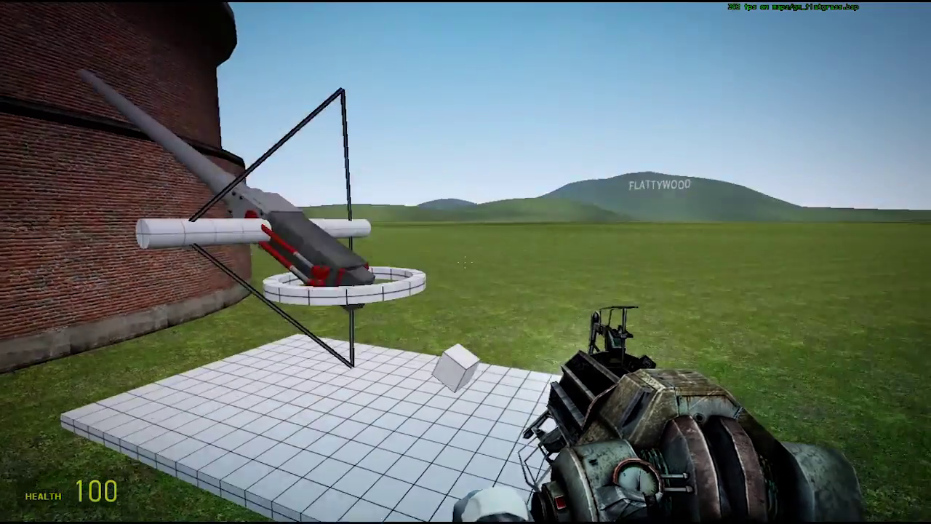